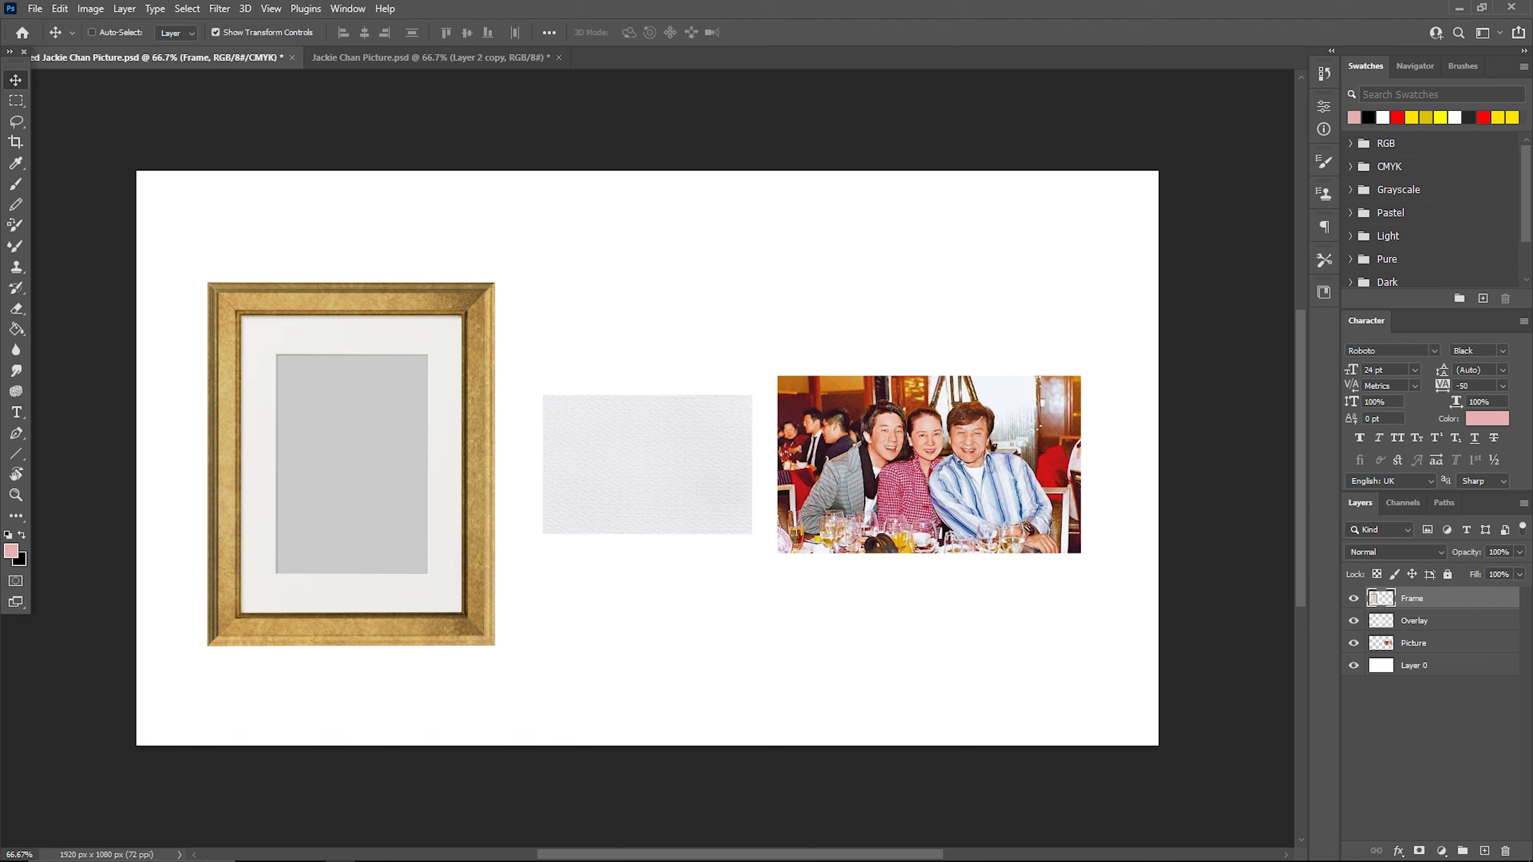
- Hide the Picture and Overlay layers and select the Frame layer
{"action": "left_click", "coordinate": [1354, 643]}
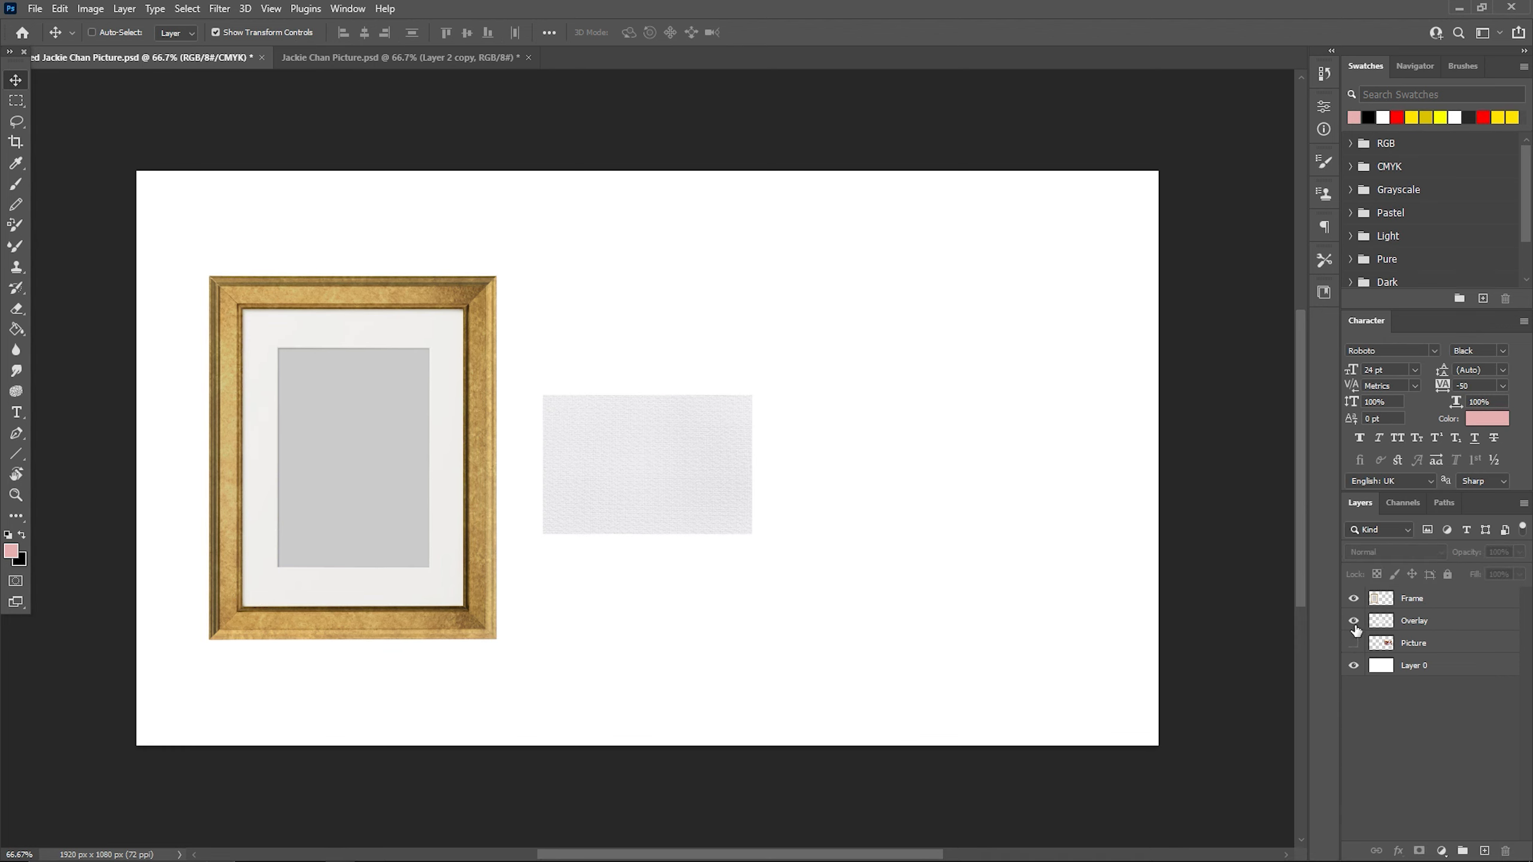
{"action": "left_click", "coordinate": [1353, 620]}
{"action": "left_click", "coordinate": [1466, 598]}
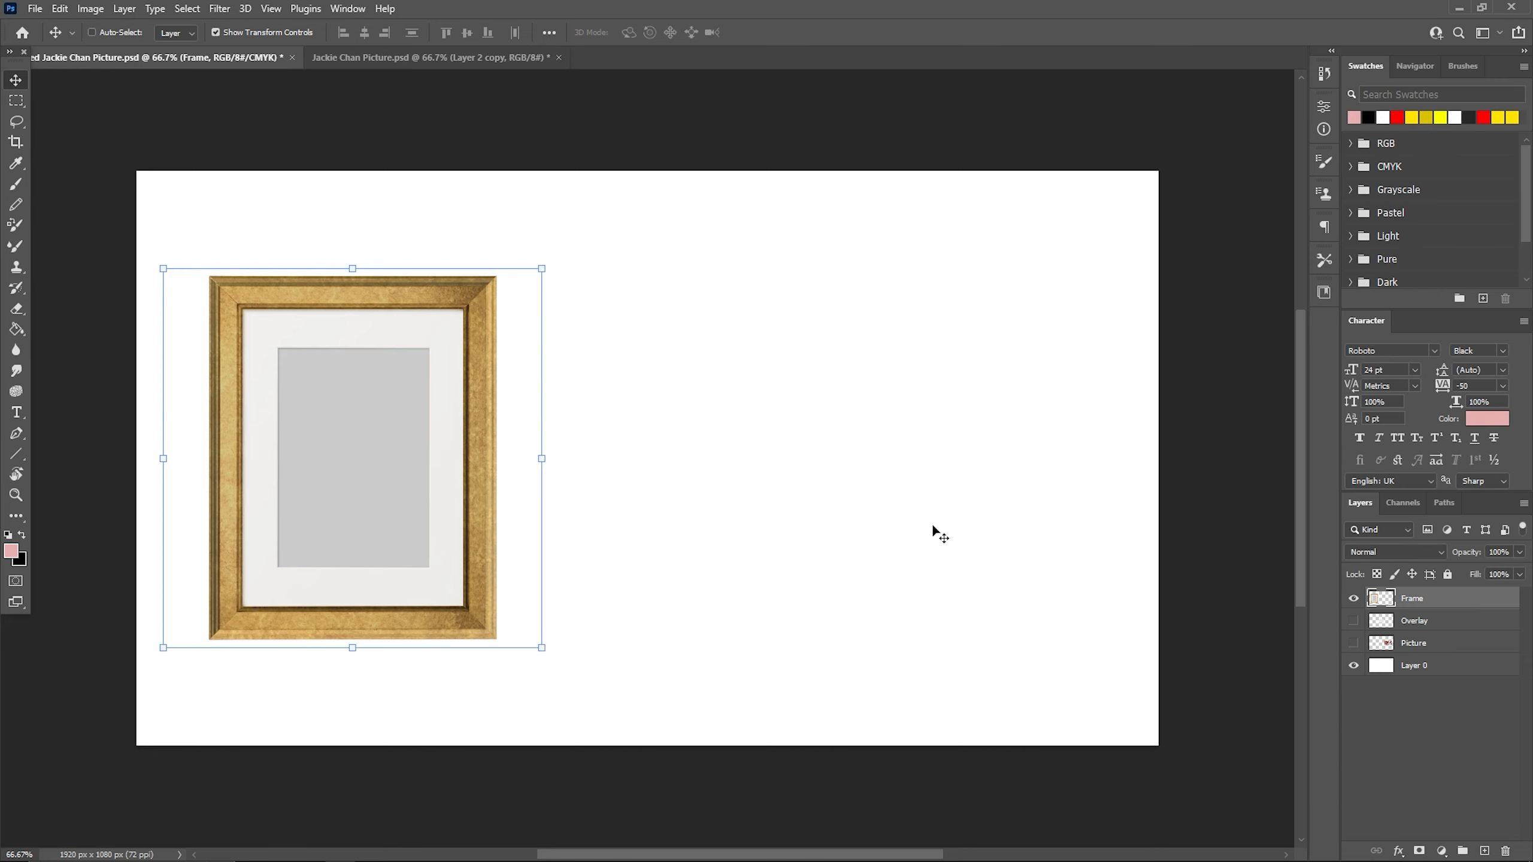
- Cut out the frame's gold border with Select and Mask, output it to a new layer, and delete the original Frame layer
{"action": "left_click", "coordinate": [187, 9]}
{"action": "left_click", "coordinate": [231, 233]}
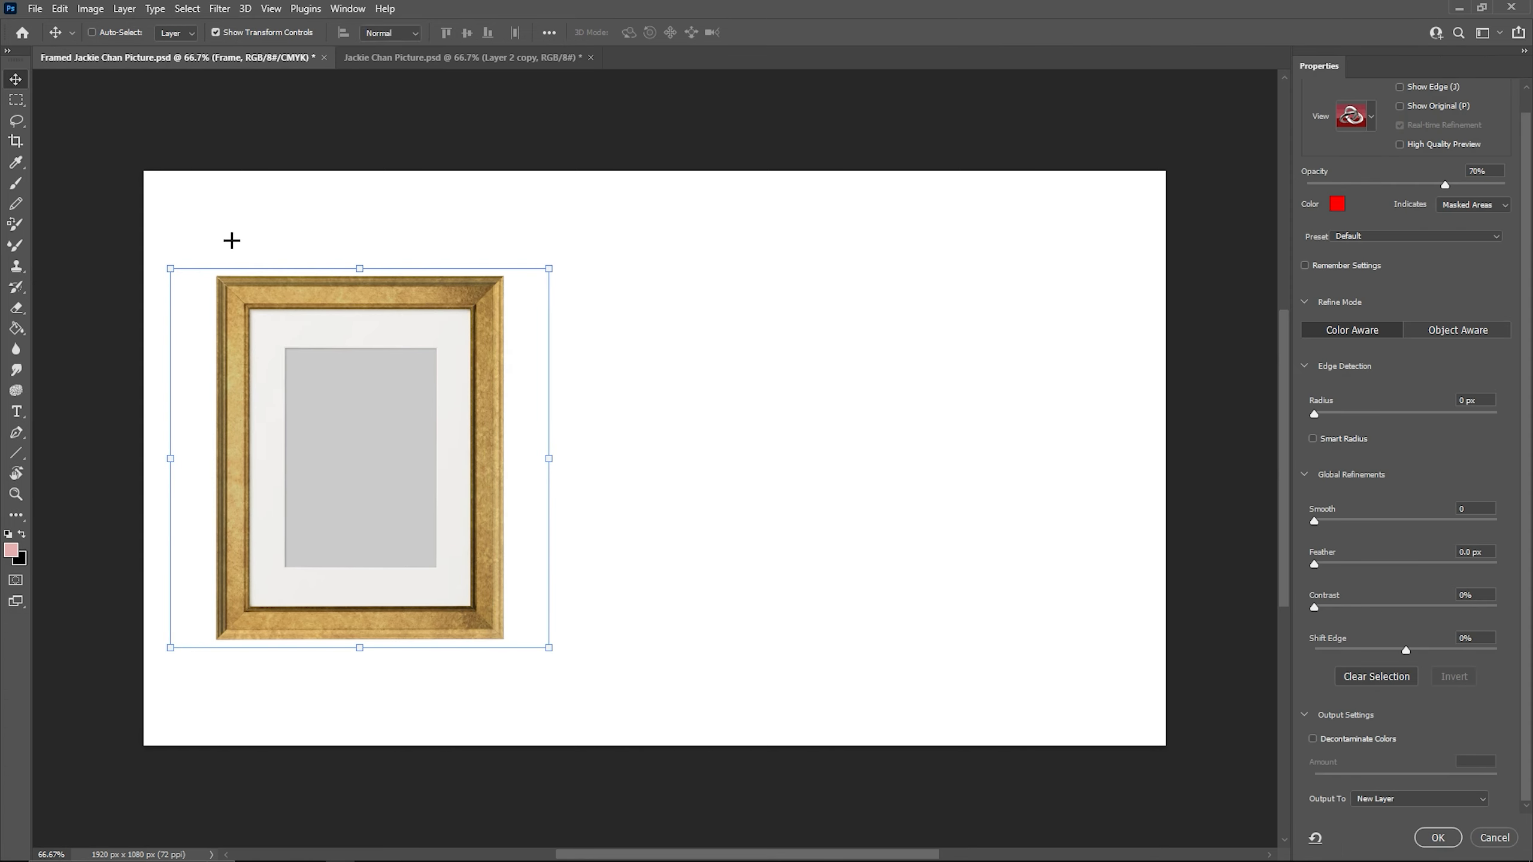
{"action": "mouse_move", "coordinate": [236, 294]}
{"action": "left_mouse_down"}
{"action": "mouse_move", "coordinate": [459, 288]}
{"action": "mouse_move", "coordinate": [487, 375]}
{"action": "mouse_move", "coordinate": [485, 580]}
{"action": "mouse_move", "coordinate": [226, 599]}
{"action": "left_mouse_up"}
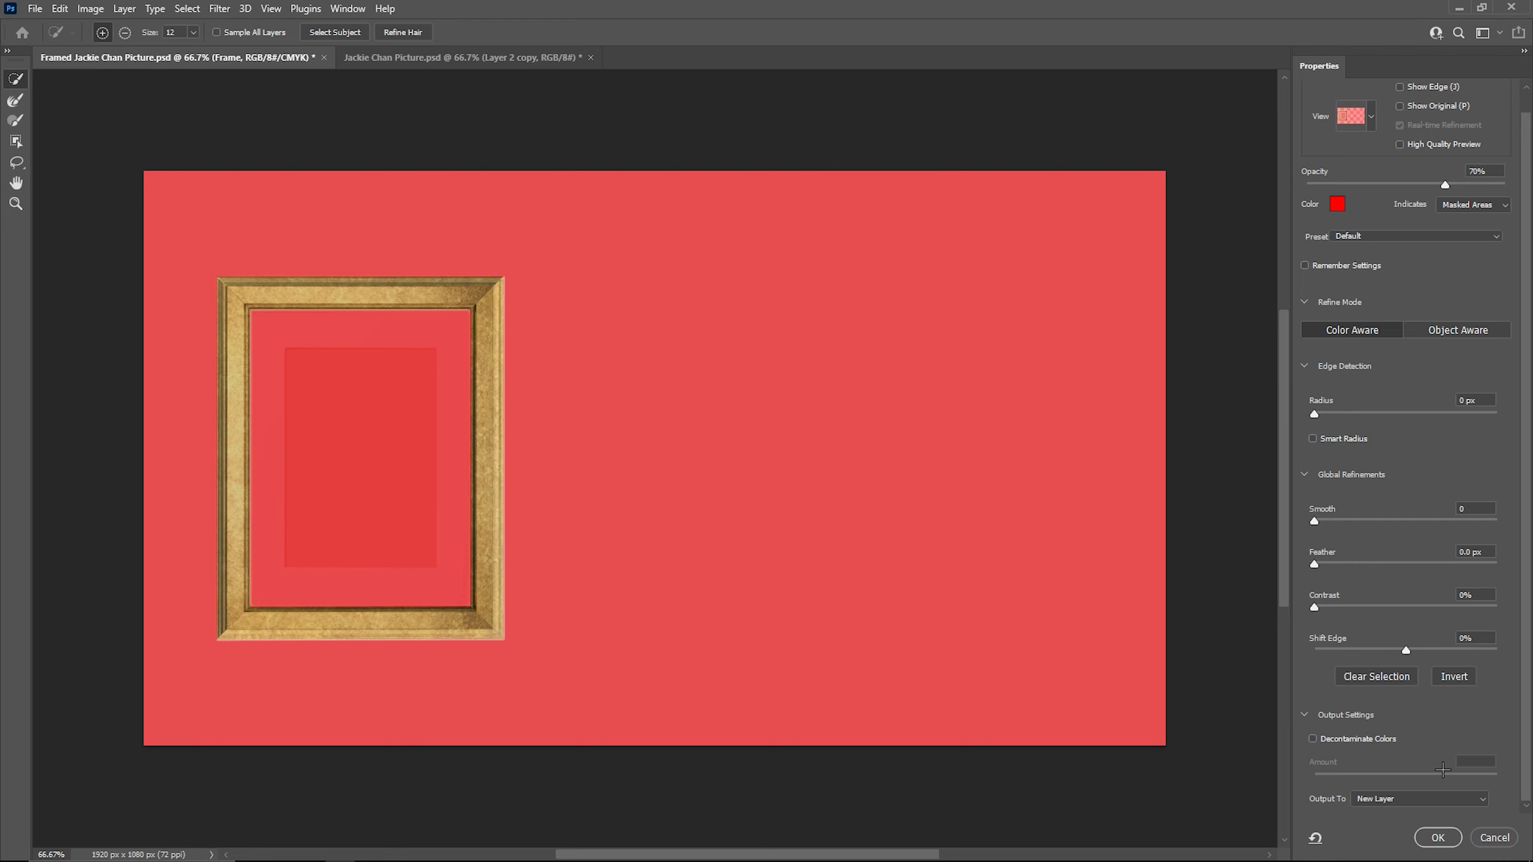
{"action": "left_click", "coordinate": [1435, 799]}
{"action": "left_click", "coordinate": [1434, 808]}
{"action": "left_click", "coordinate": [1436, 837]}
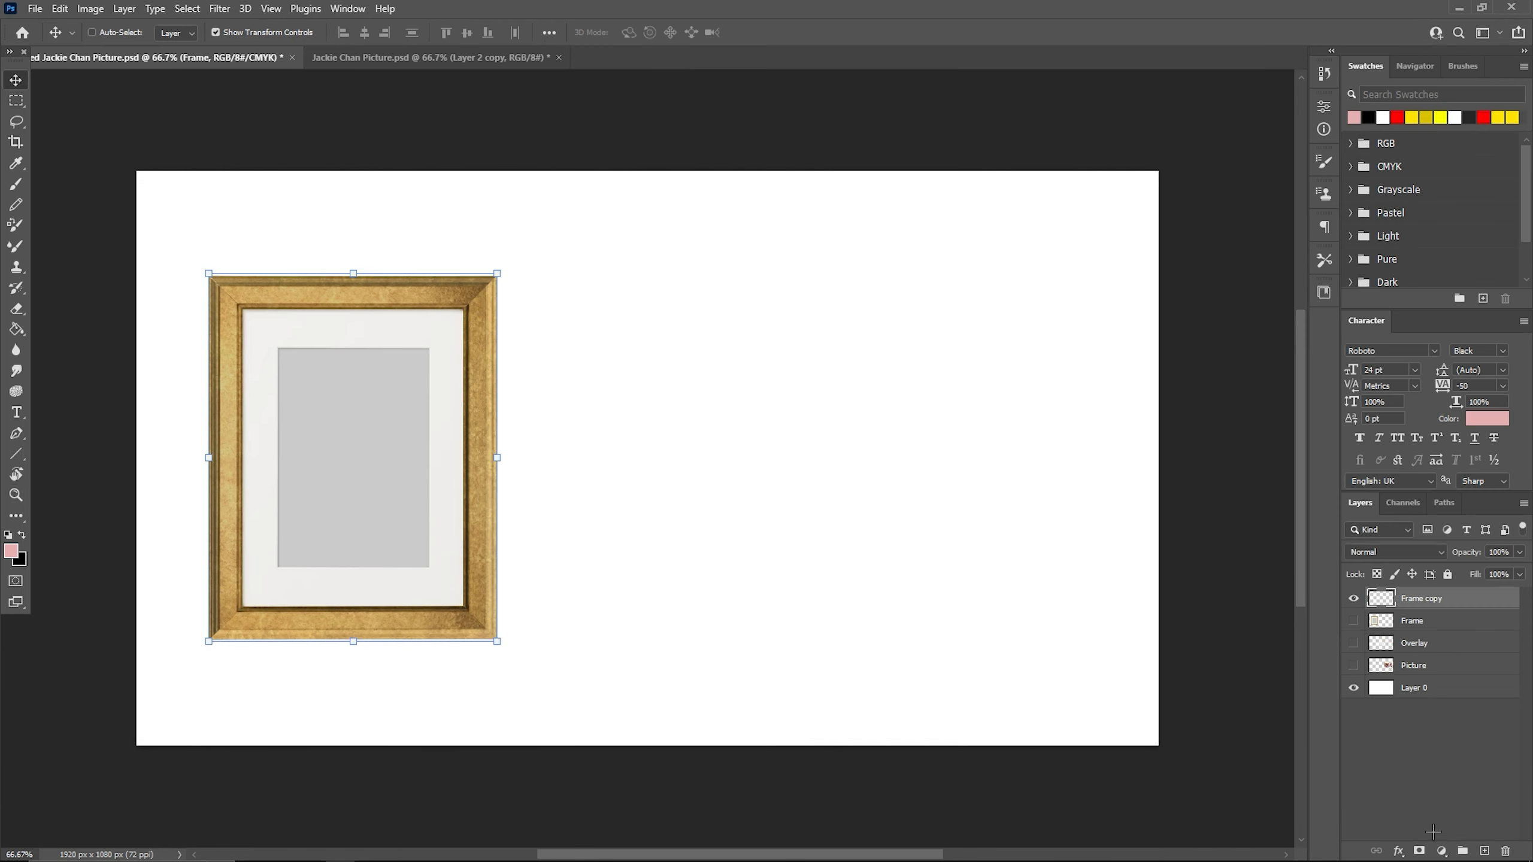
{"action": "left_click", "coordinate": [1420, 626]}
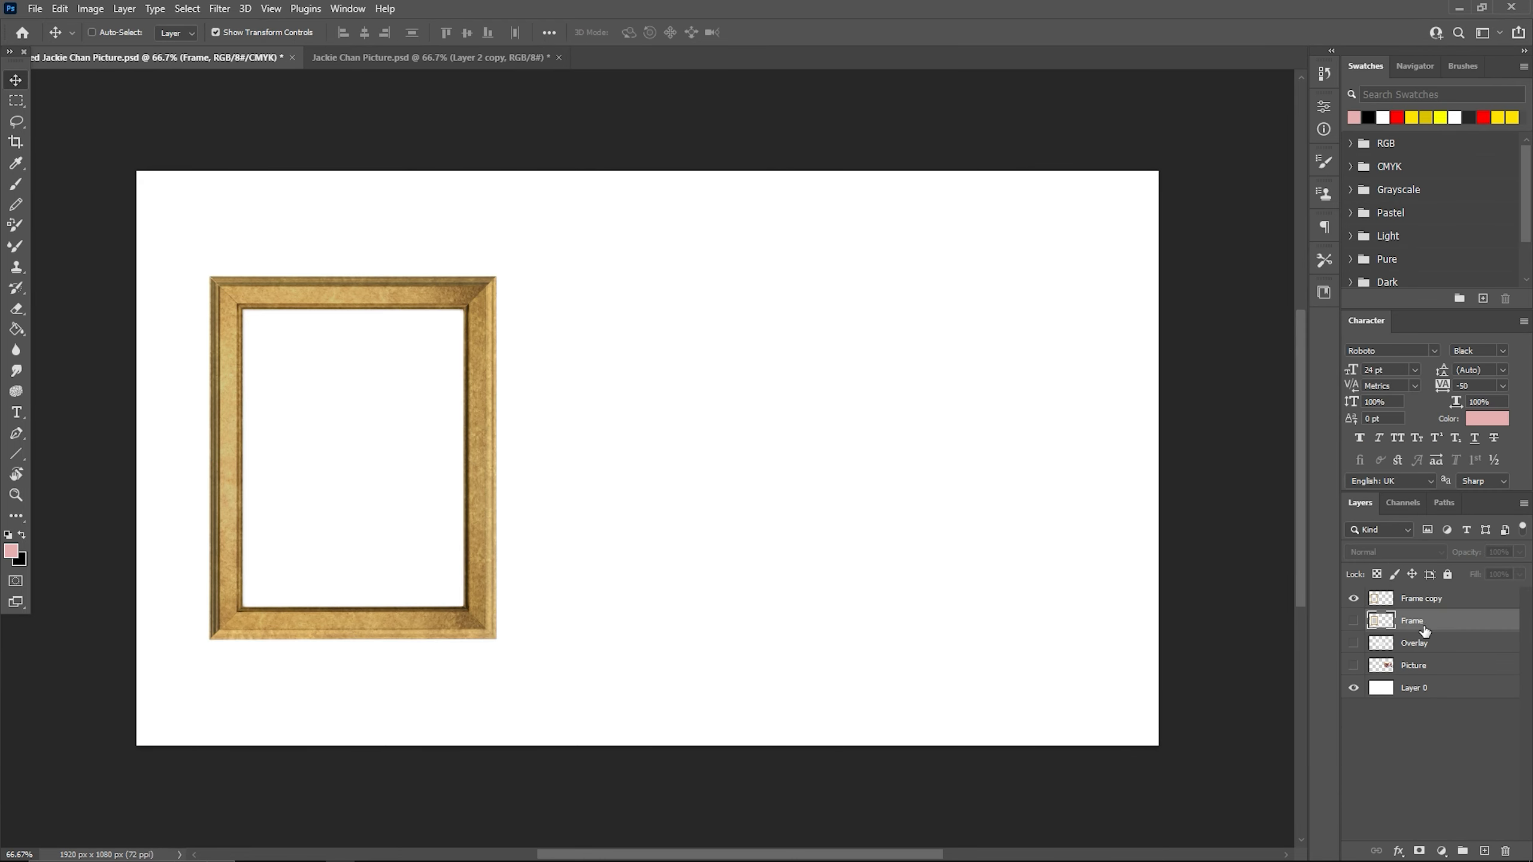
{"action": "key", "text": "Delete"}
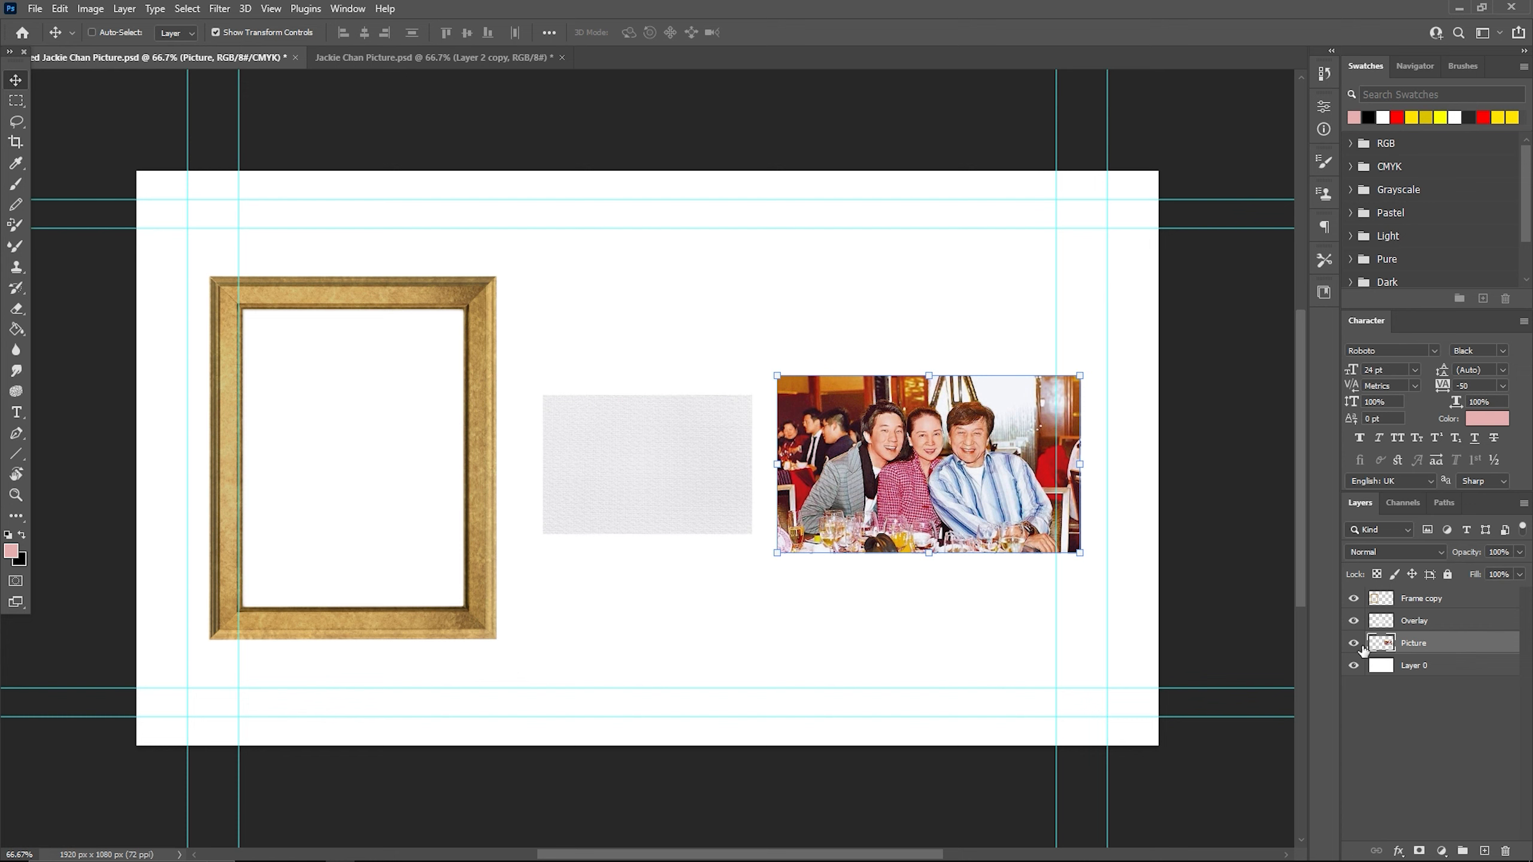
- With the overlay and frame hidden, move the group photo to the canvas centre and enlarge it
{"action": "left_click", "coordinate": [1353, 621]}
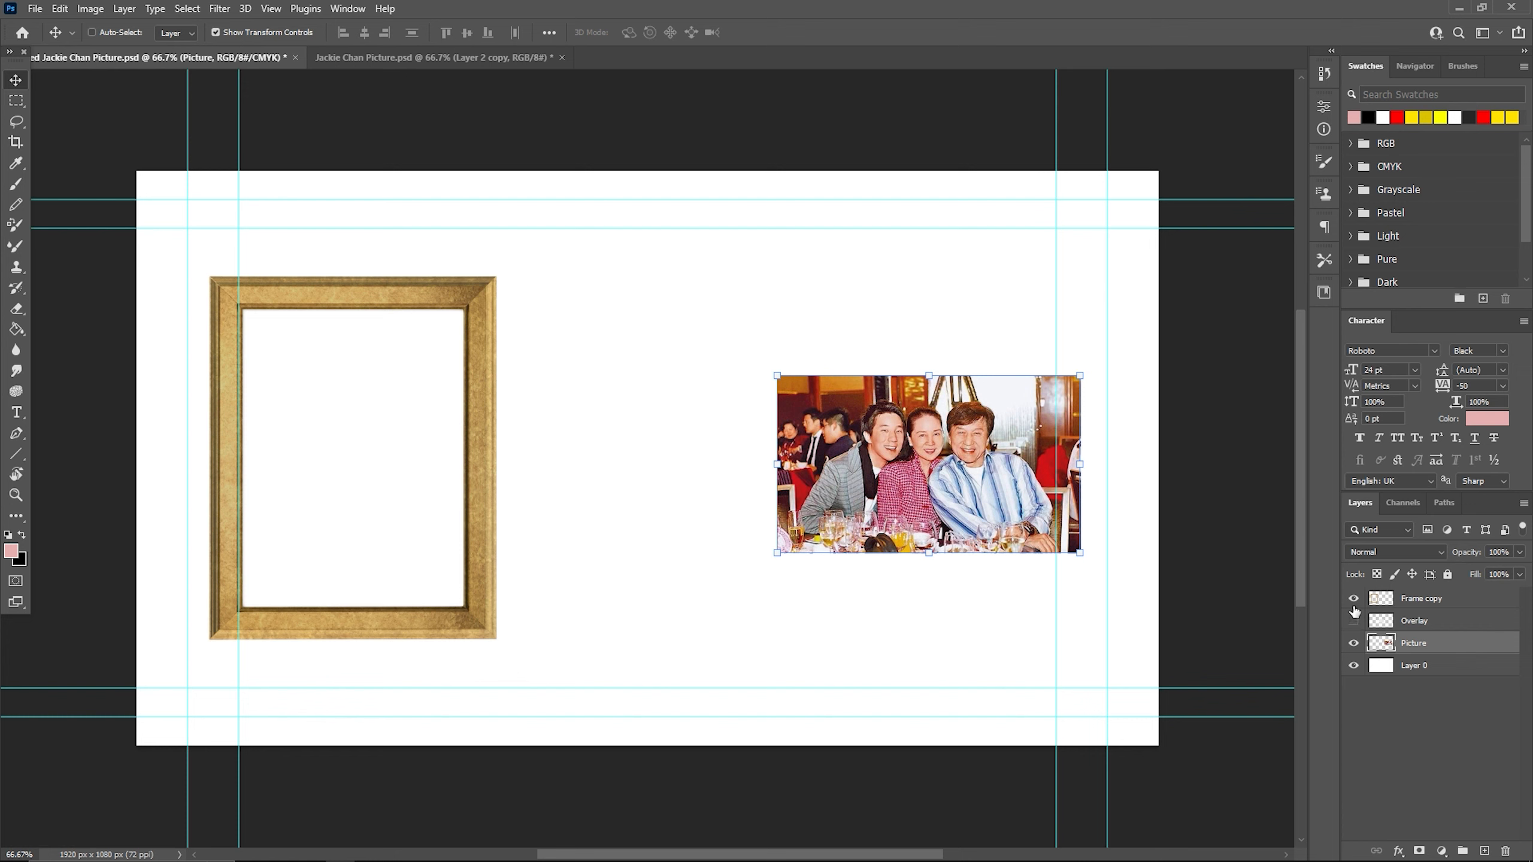
{"action": "left_click", "coordinate": [1354, 597]}
{"action": "left_click_drag", "start_coordinate": [921, 492], "coordinate": [639, 486]}
{"action": "left_click_drag", "start_coordinate": [797, 369], "coordinate": [853, 337]}
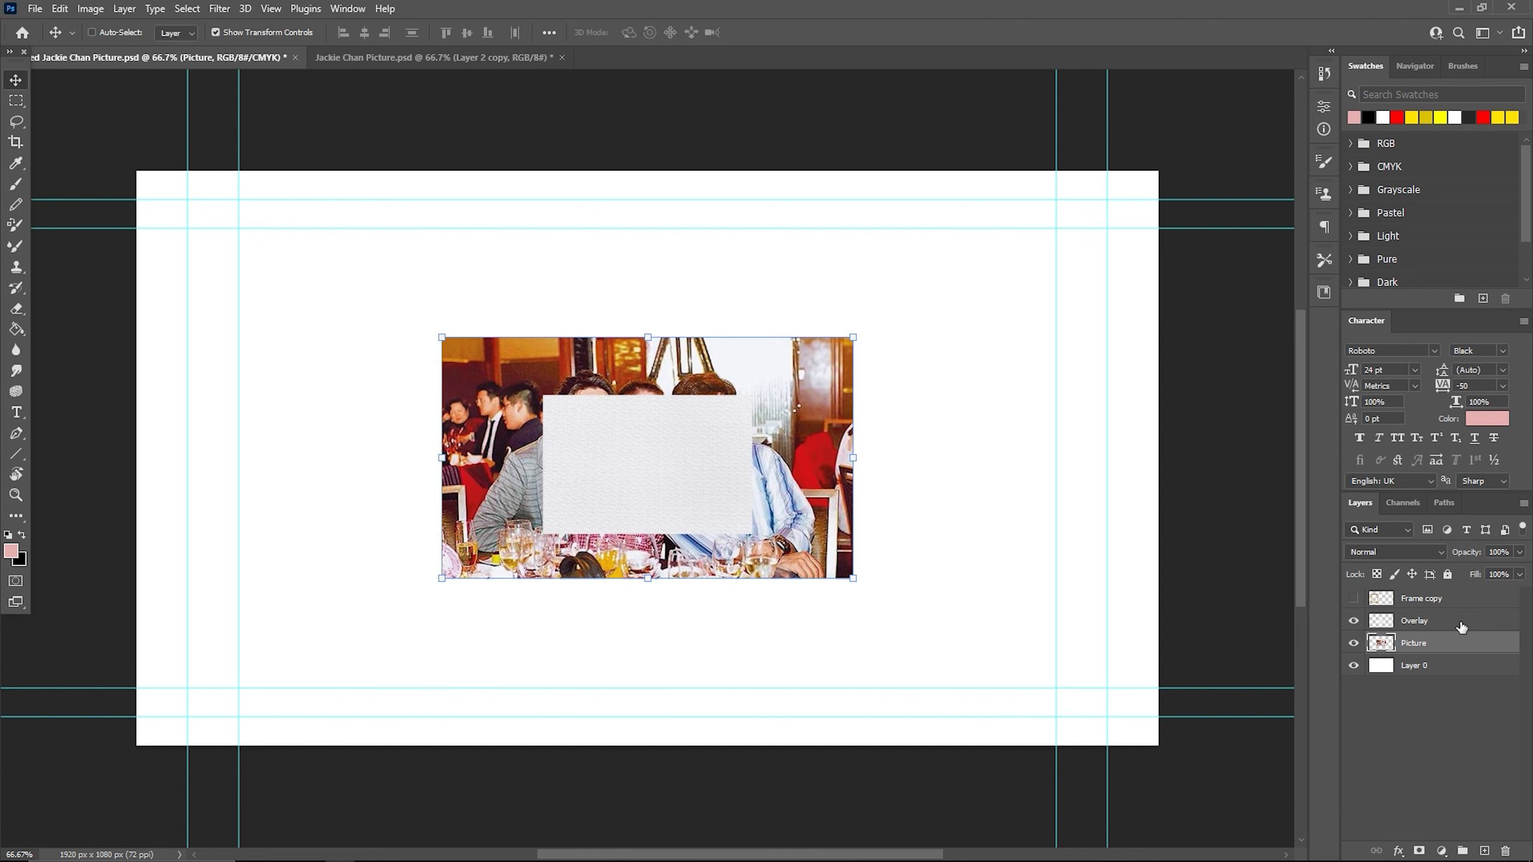
- Scale the Overlay texture to about 196% wide and 174% high to cover the photo exactly, and blend it with Multiply
{"action": "left_click", "coordinate": [1461, 628]}
{"action": "left_click_drag", "start_coordinate": [752, 395], "coordinate": [909, 292]}
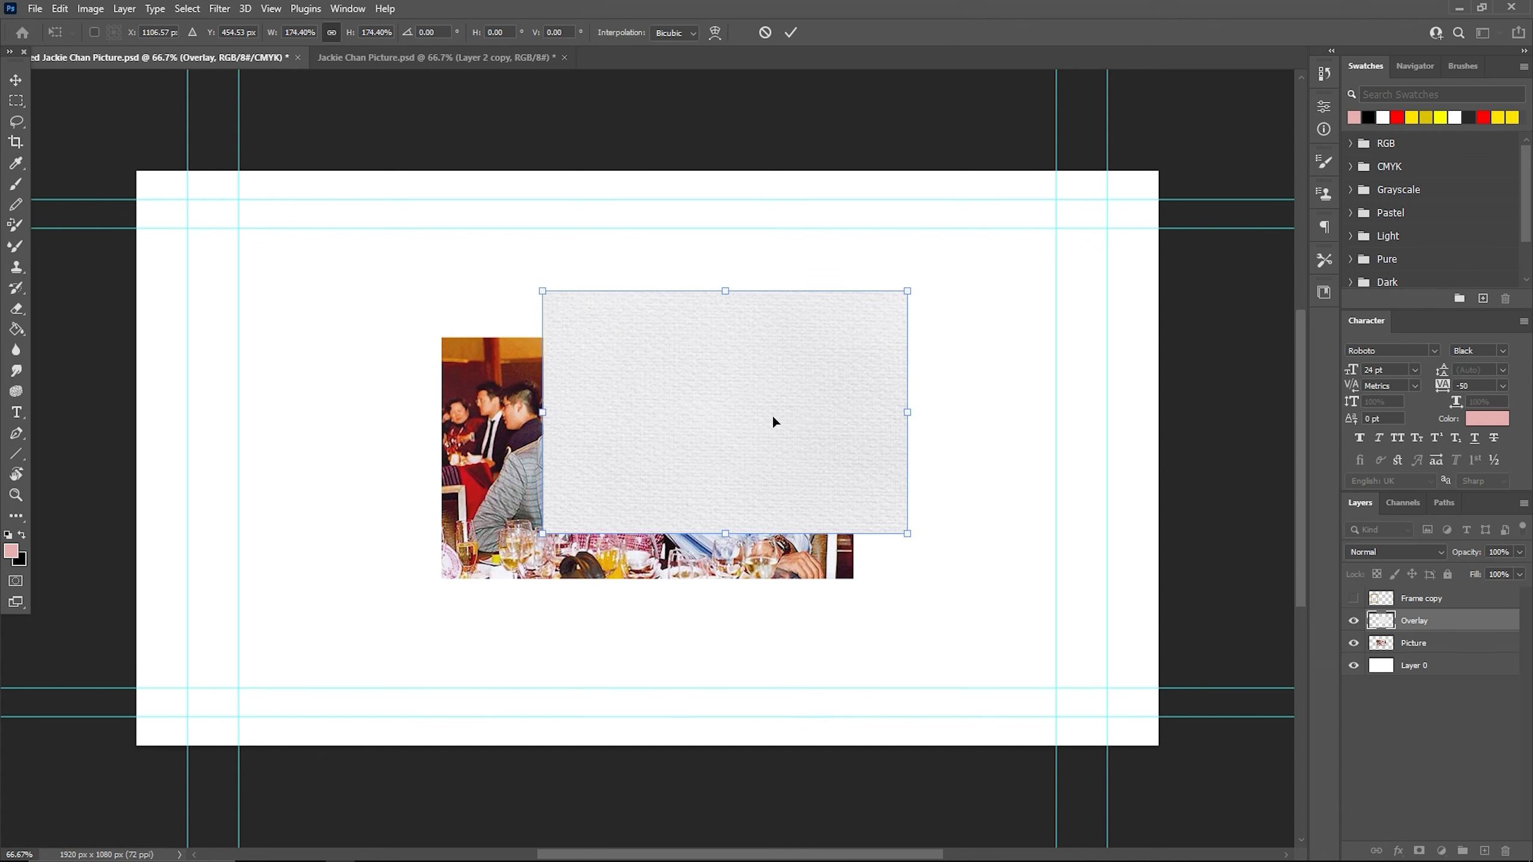
{"action": "left_click_drag", "start_coordinate": [727, 437], "coordinate": [626, 483]}
{"action": "left_click_drag", "start_coordinate": [813, 459], "coordinate": [859, 459]}
{"action": "left_click", "coordinate": [1409, 552]}
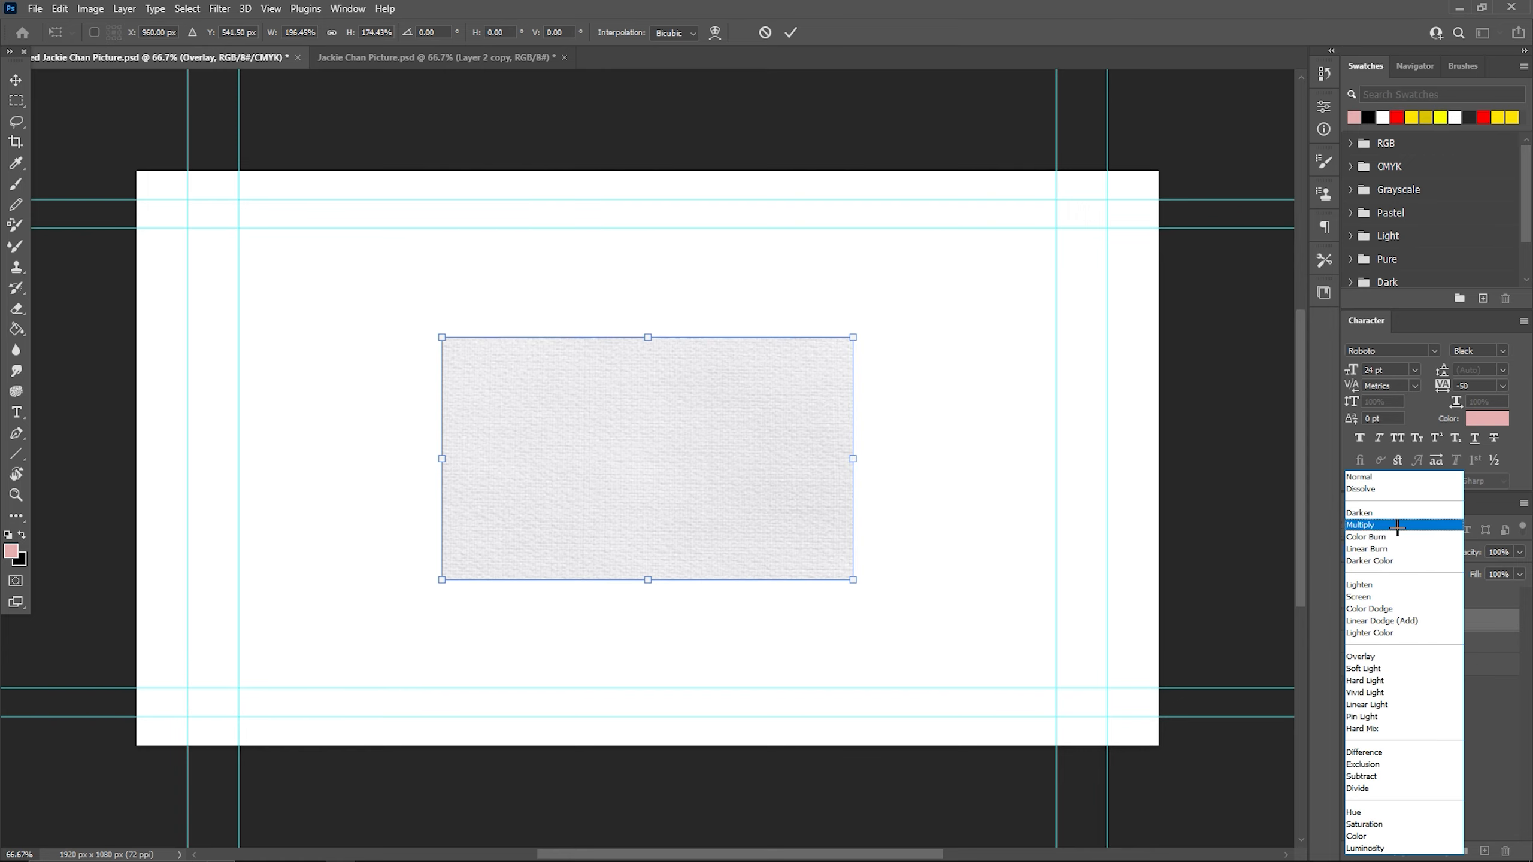
{"action": "left_click", "coordinate": [1397, 528]}
- Show the cut-out gold frame, rotate it 90° to landscape, and fit it centred around the photo
{"action": "left_click", "coordinate": [1353, 598]}
{"action": "left_click", "coordinate": [1422, 598]}
{"action": "left_click_drag", "start_coordinate": [492, 261], "coordinate": [541, 599]}
{"action": "left_click_drag", "start_coordinate": [505, 512], "coordinate": [772, 514]}
{"action": "left_click_drag", "start_coordinate": [802, 459], "coordinate": [860, 466]}
- Delete the white background layer and select the frame, overlay and picture layers together
{"action": "left_click", "coordinate": [1458, 720]}
{"action": "left_click", "coordinate": [1441, 670]}
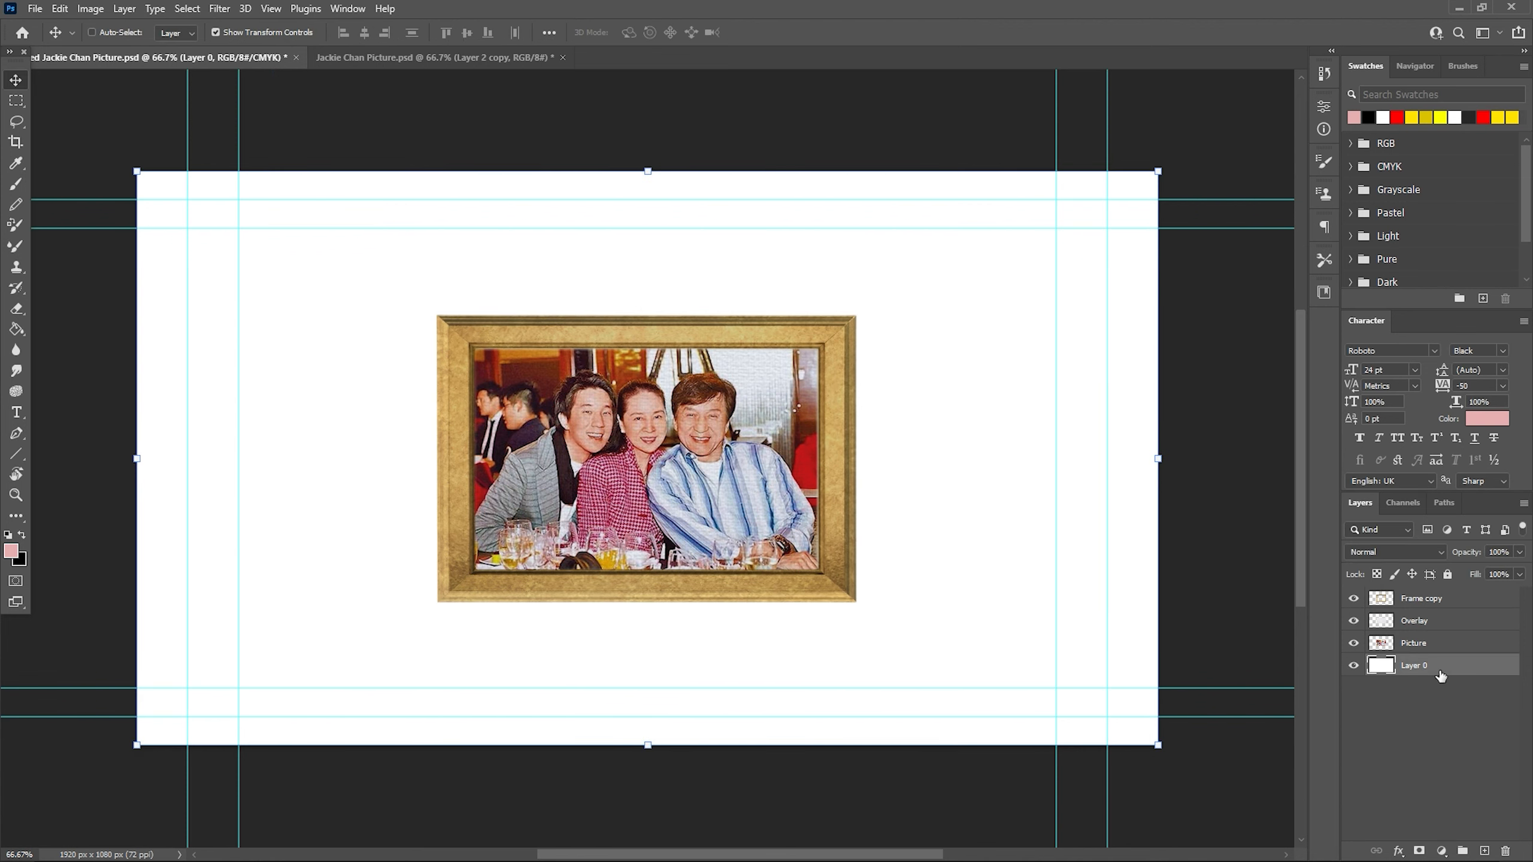
{"action": "key", "text": "Delete"}
{"action": "left_click", "coordinate": [1430, 605], "text": "shift"}
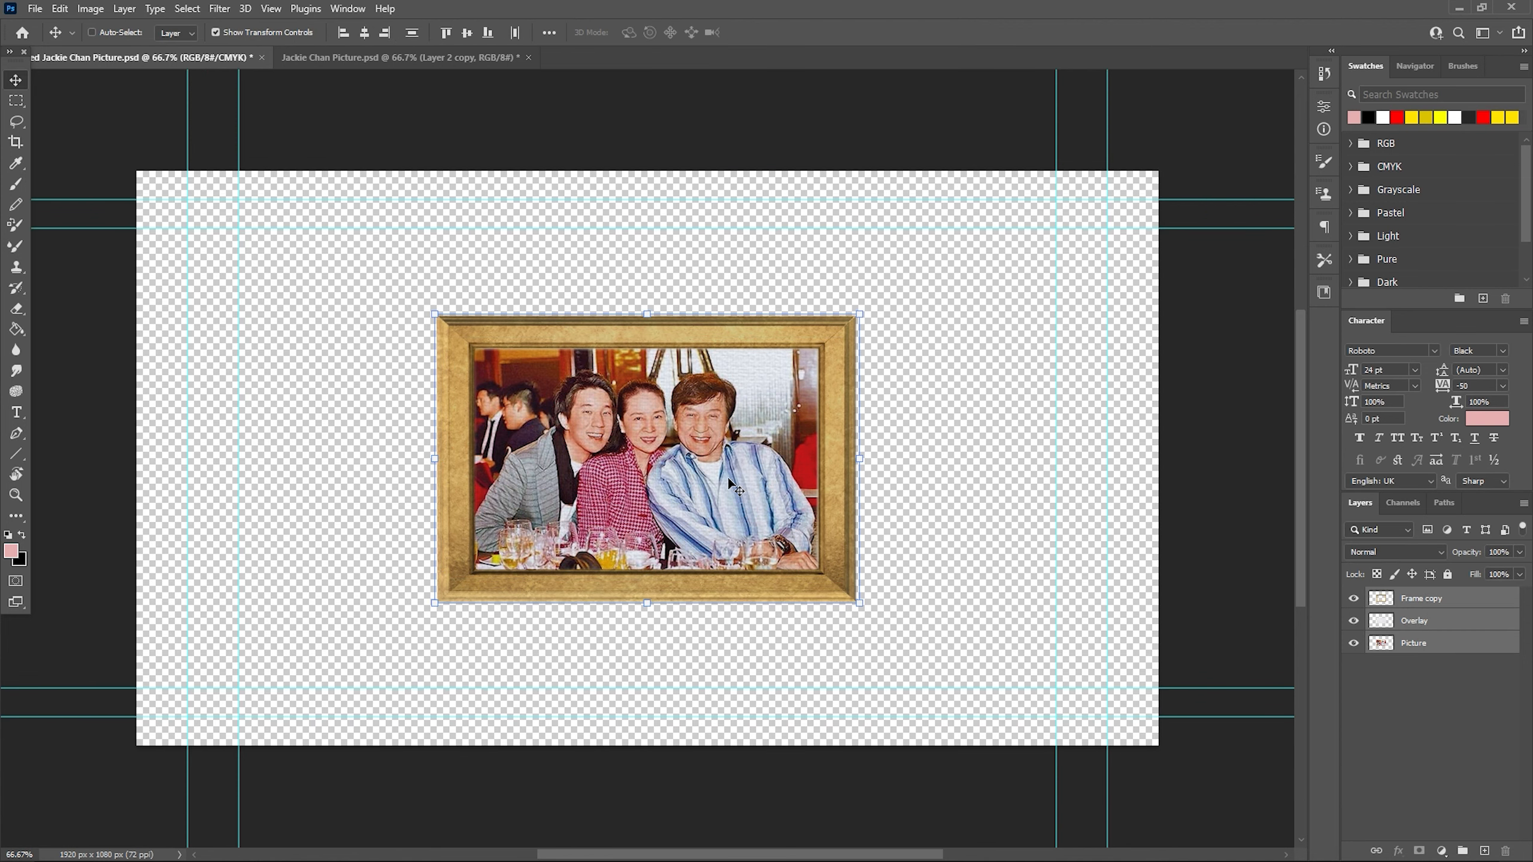
{"action": "left_click_drag", "start_coordinate": [729, 479], "coordinate": [729, 483]}
- Export the framed picture with its transparent background as a 1920 x 1080 PNG
{"action": "key", "text": "alt+shift+ctrl+w"}
{"action": "left_click", "coordinate": [1135, 128]}
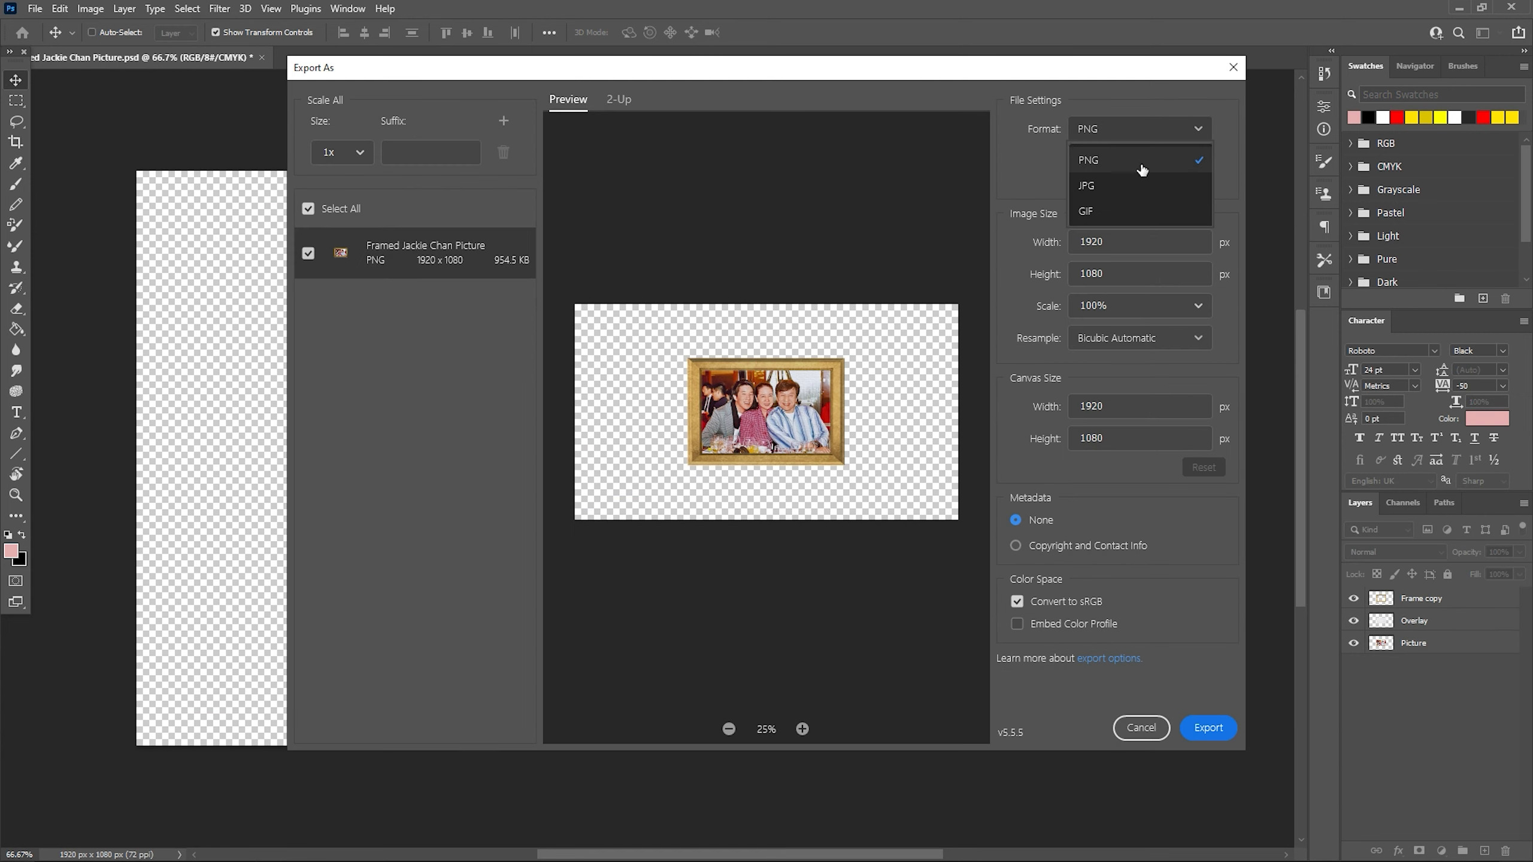
{"action": "left_click", "coordinate": [1134, 163]}
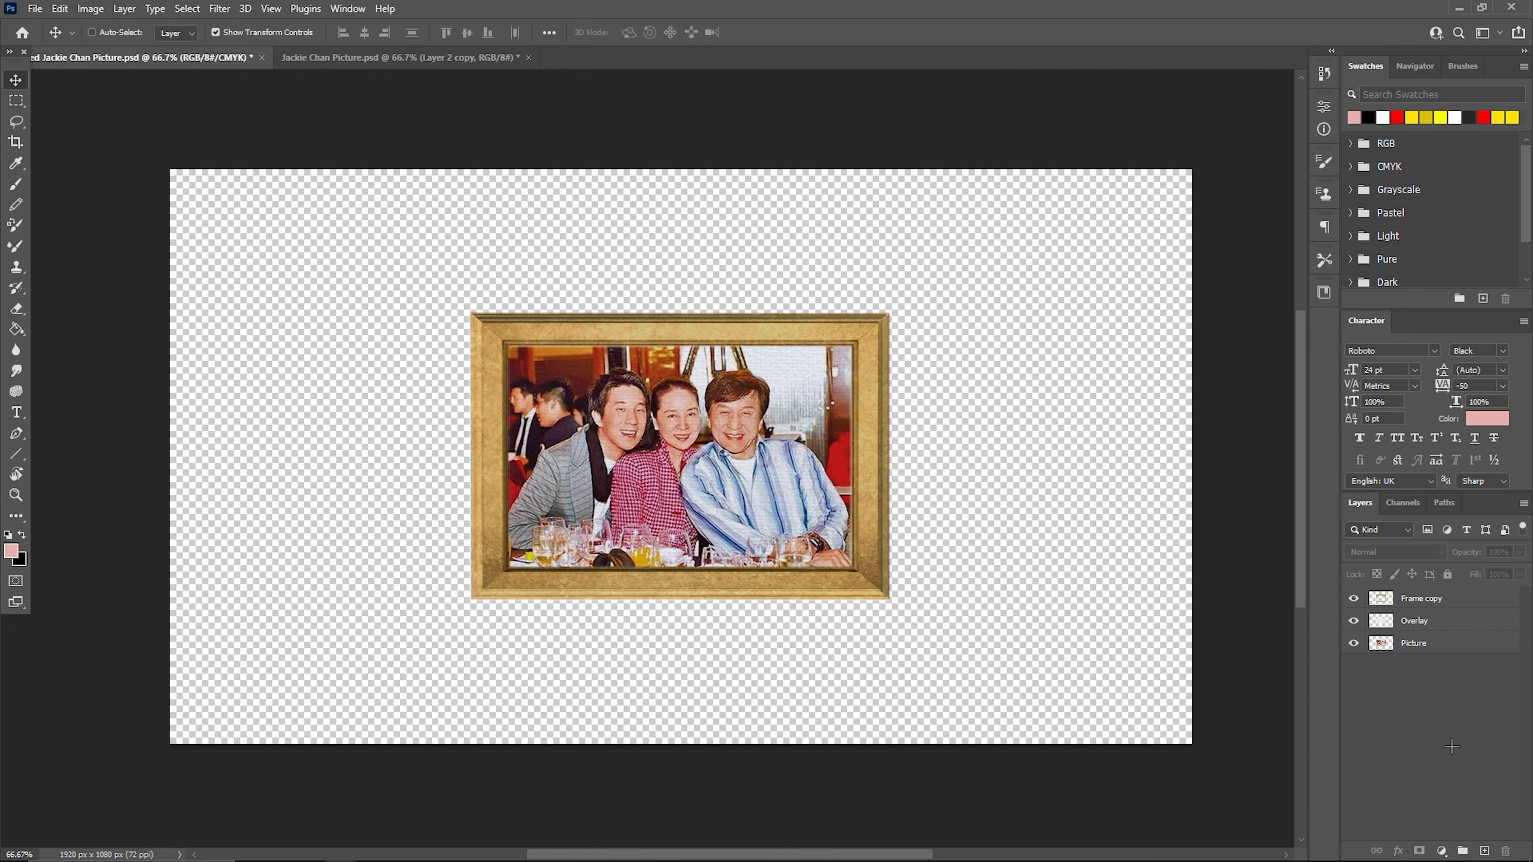
- Hide the overlay and frame layers and select the Picture layer
{"action": "left_click", "coordinate": [1354, 621]}
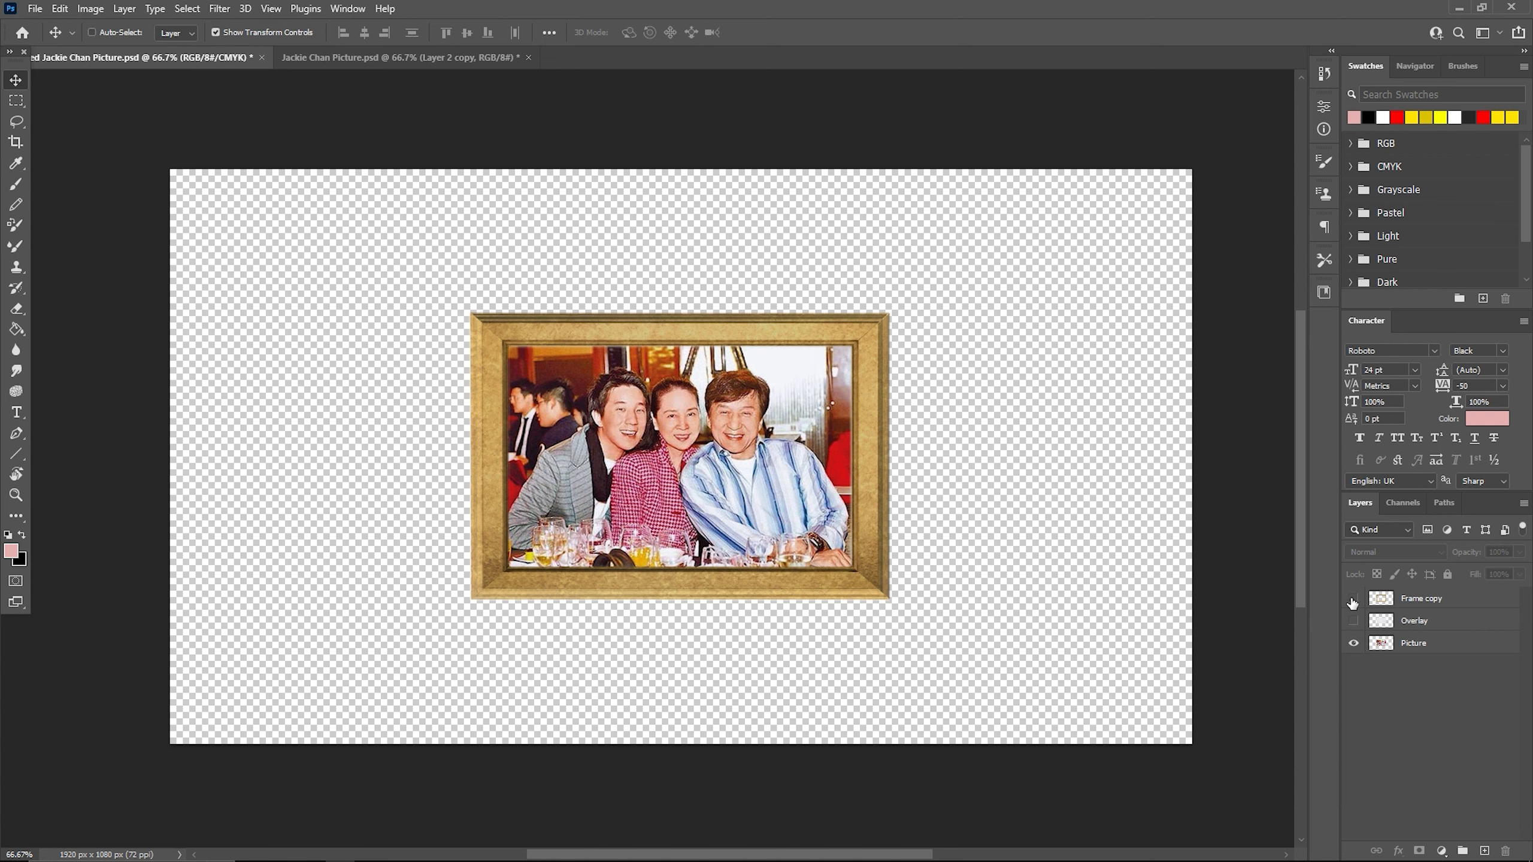
{"action": "left_click", "coordinate": [1354, 598]}
{"action": "left_click", "coordinate": [1442, 644]}
- Isolate the man in the grey jacket with Select and Mask and output him to a new layer
{"action": "left_click", "coordinate": [187, 9]}
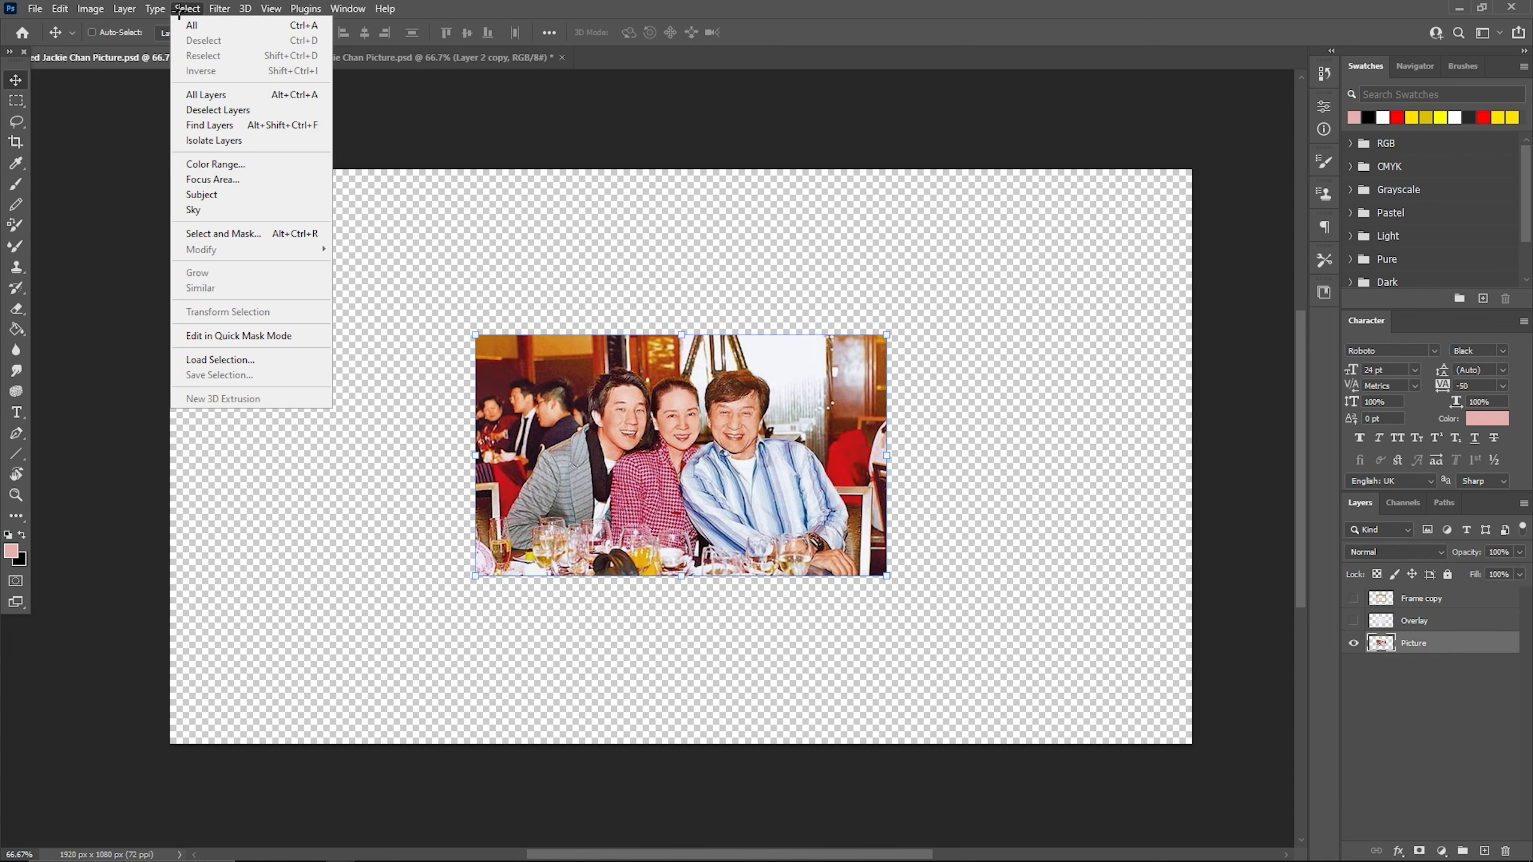
{"action": "left_click", "coordinate": [208, 231]}
{"action": "mouse_move", "coordinate": [587, 401]}
{"action": "left_mouse_down"}
{"action": "mouse_move", "coordinate": [591, 441]}
{"action": "mouse_move", "coordinate": [513, 519]}
{"action": "mouse_move", "coordinate": [546, 553]}
{"action": "mouse_move", "coordinate": [616, 404]}
{"action": "left_mouse_up"}
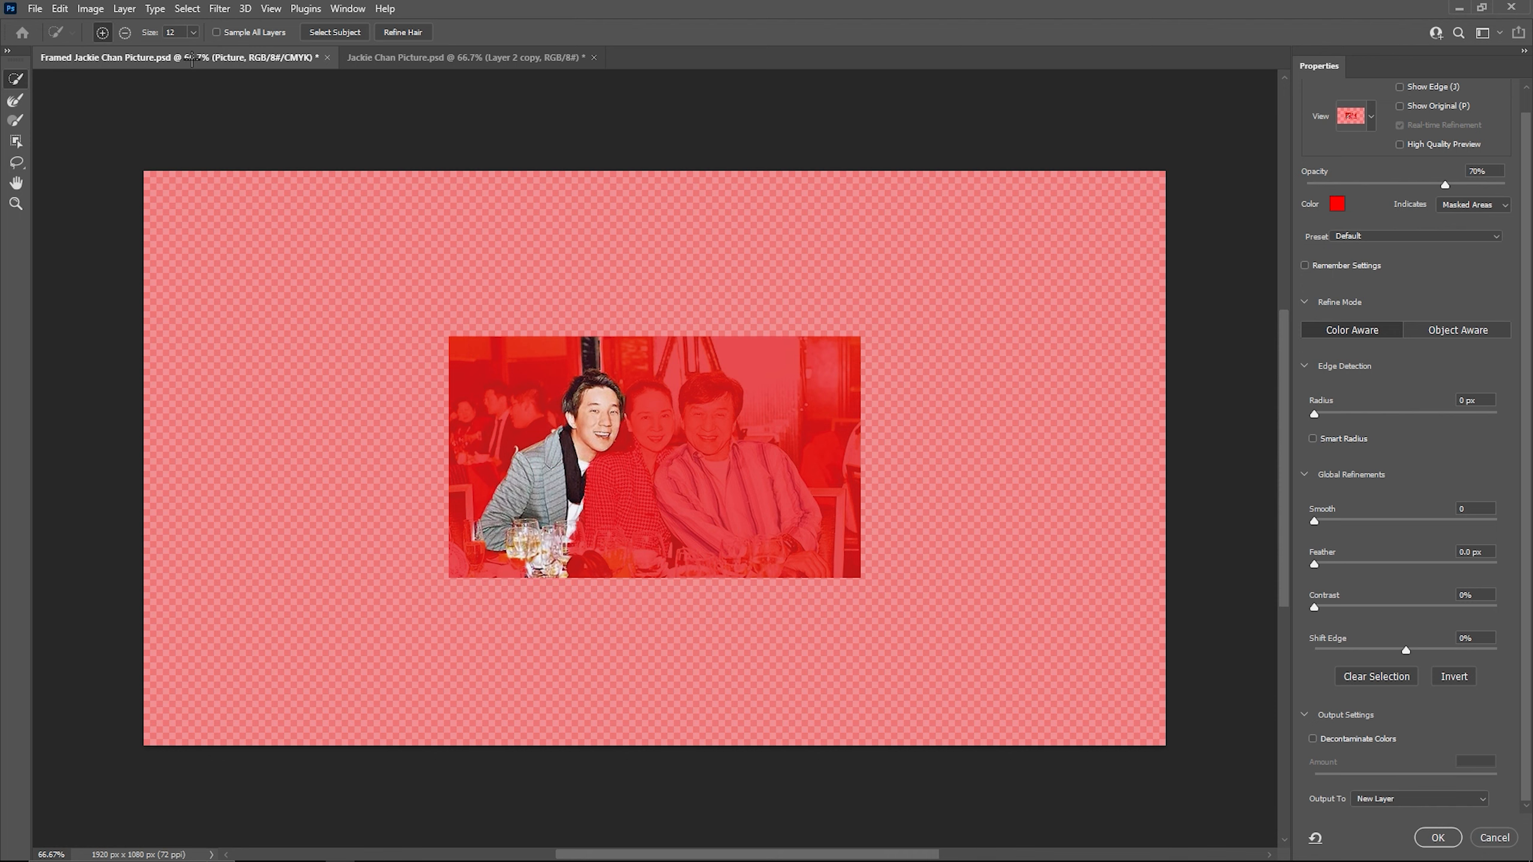
{"action": "key", "text": "alt"}
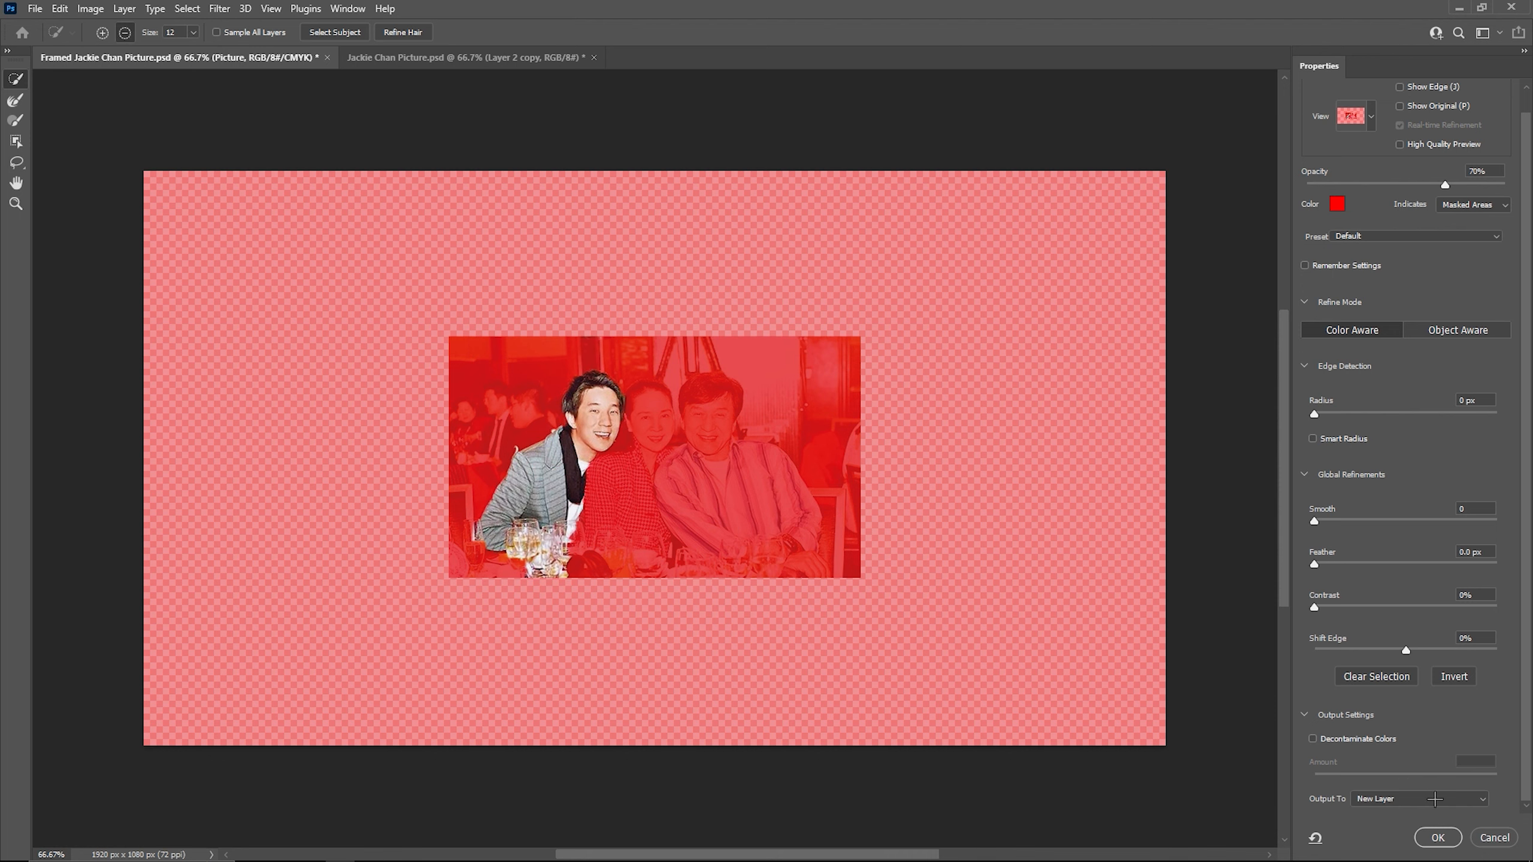
{"action": "left_click", "coordinate": [1438, 838]}
- Show all layers and convert the original Picture layer to black and white with the Default preset
{"action": "left_click_drag", "start_coordinate": [1353, 665], "coordinate": [1356, 607]}
{"action": "left_click", "coordinate": [1460, 667]}
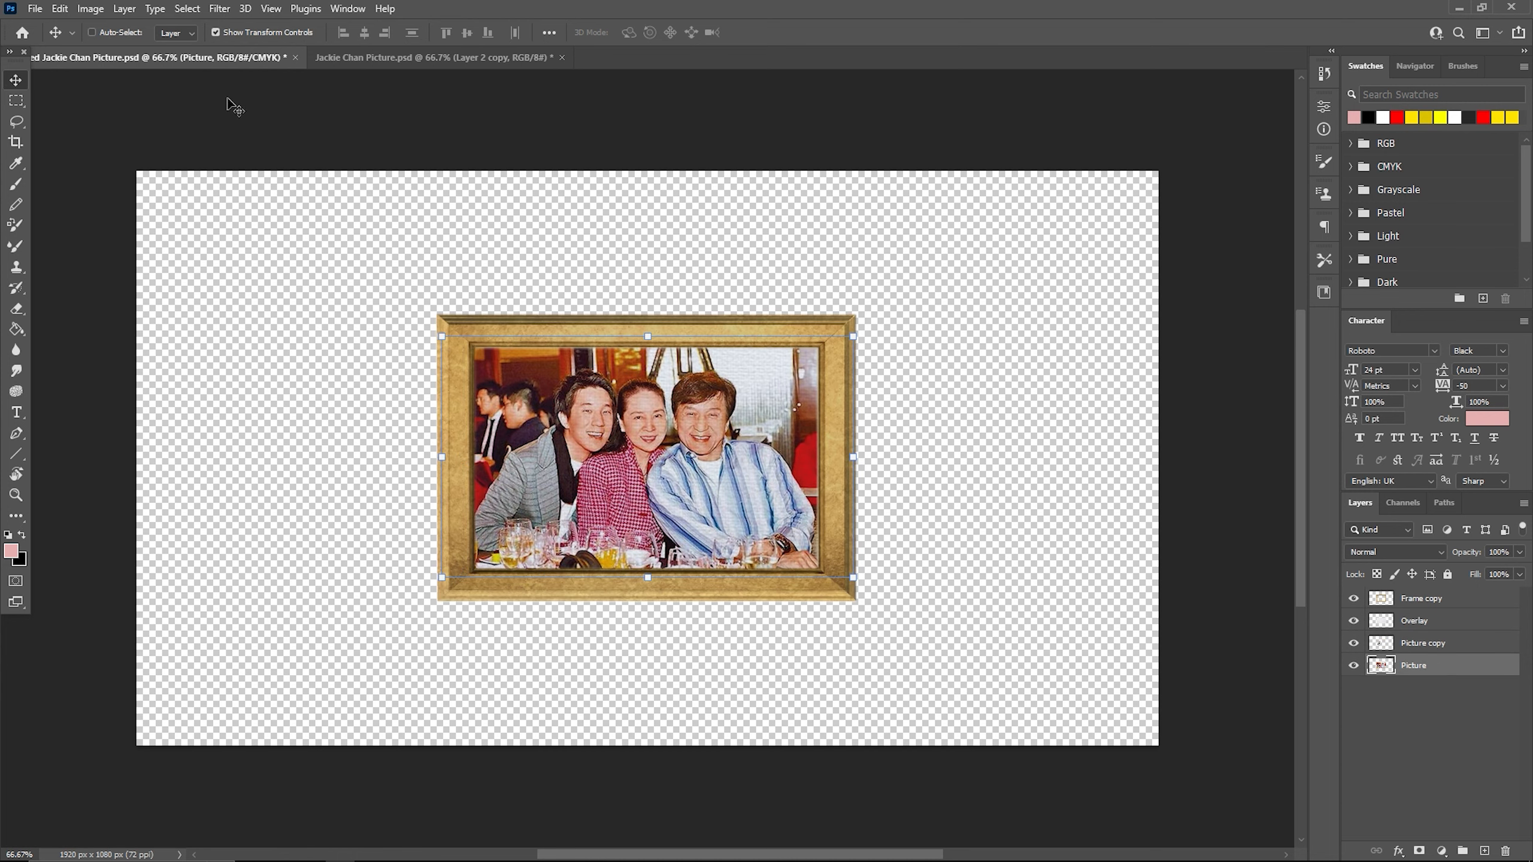
{"action": "left_click", "coordinate": [91, 8]}
{"action": "mouse_move", "coordinate": [139, 53]}
{"action": "left_click", "coordinate": [284, 167]}
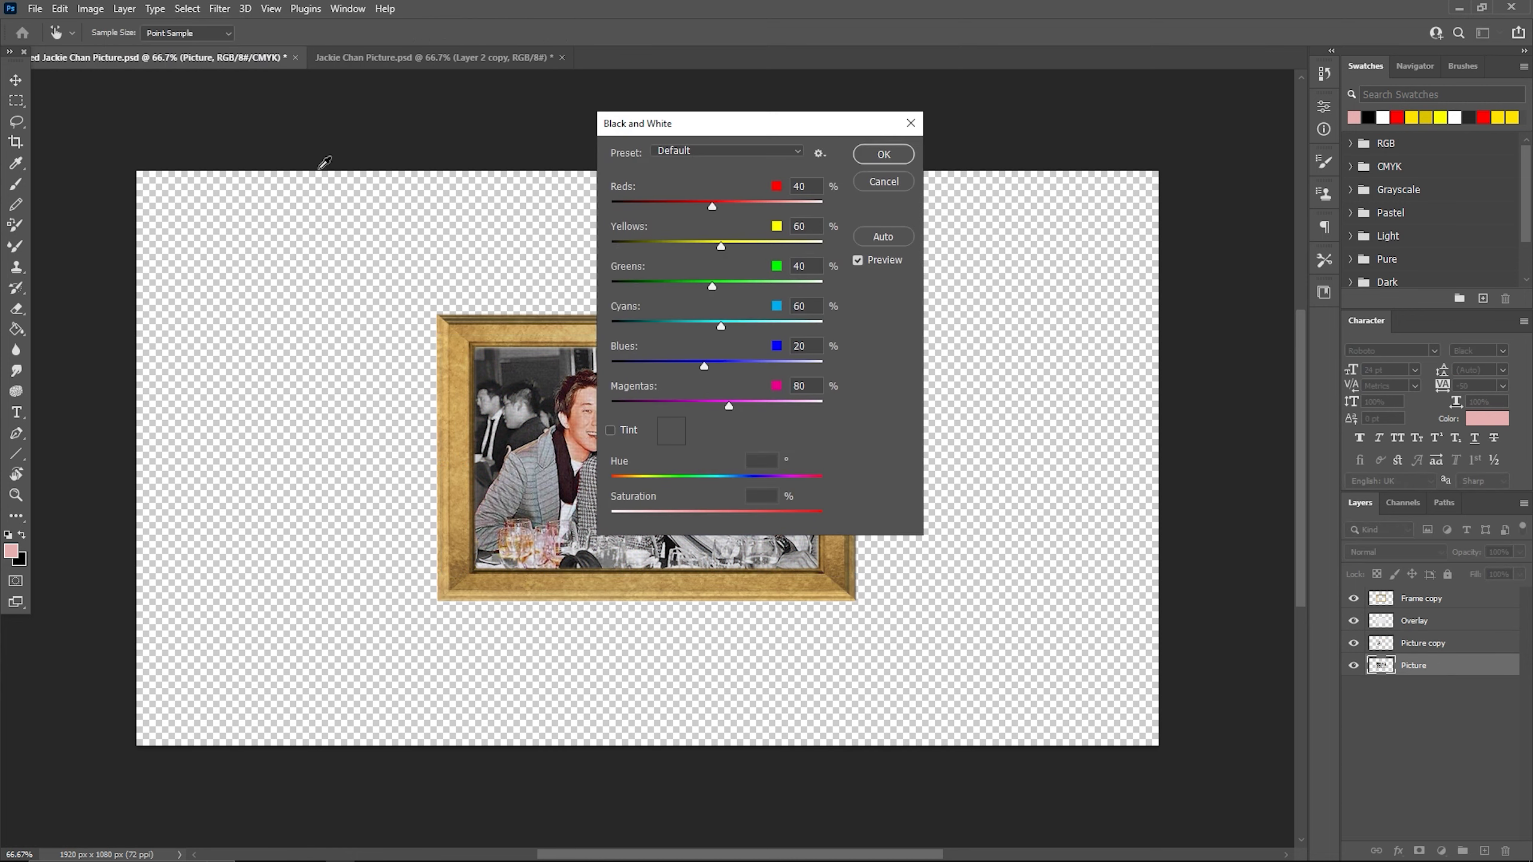
{"action": "left_click", "coordinate": [884, 155]}
{"action": "left_click", "coordinate": [1412, 704]}
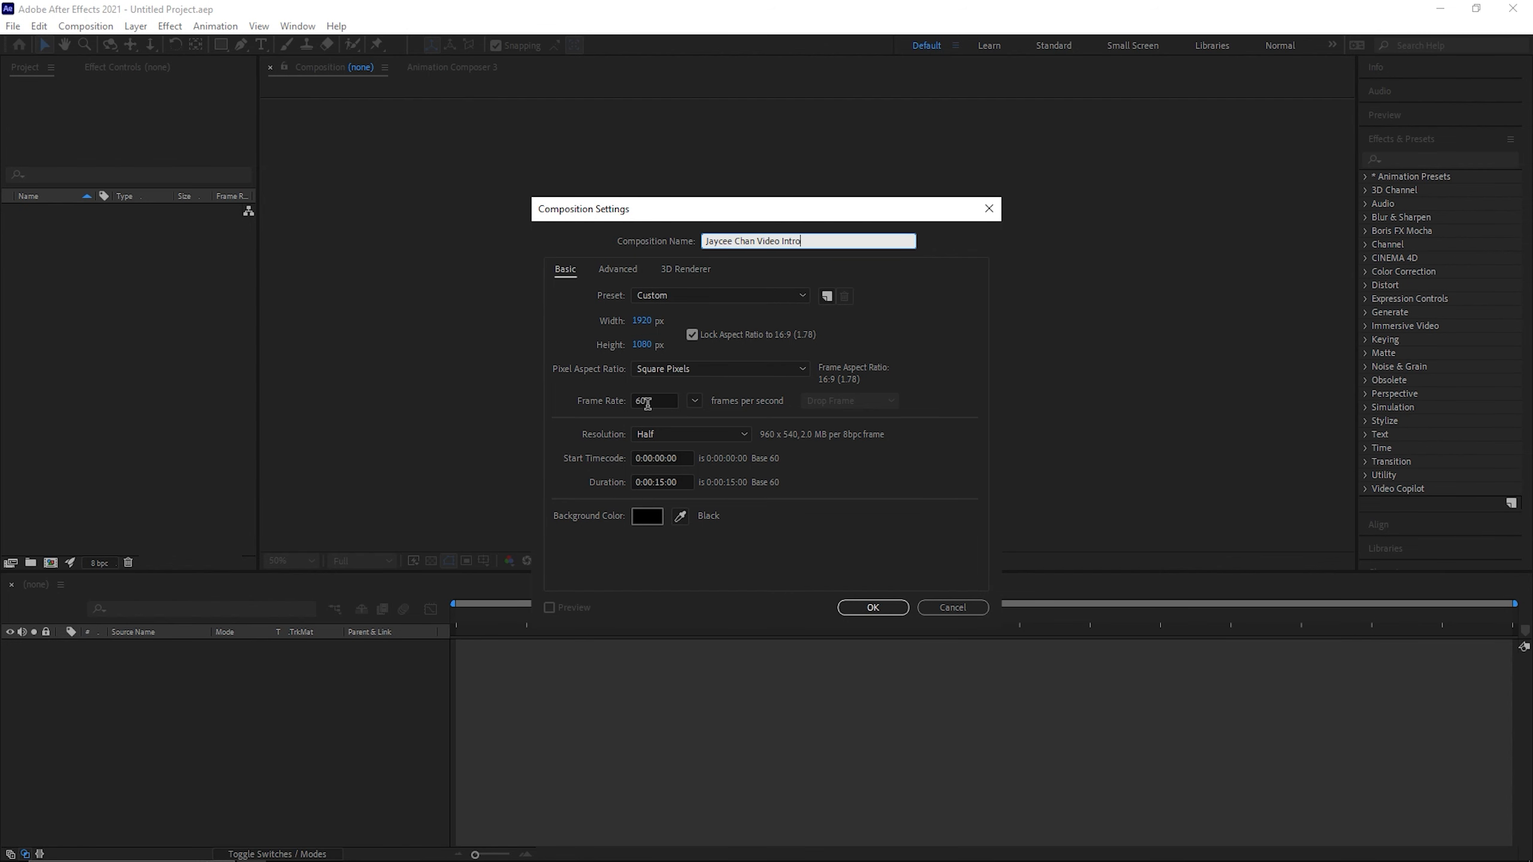
- In After Effects, create the 1920 x 1080, 60 fps, 15-second composition "Jaycee Chan Video Intro" and place the colour framed picture in it
{"action": "left_click", "coordinate": [873, 607]}
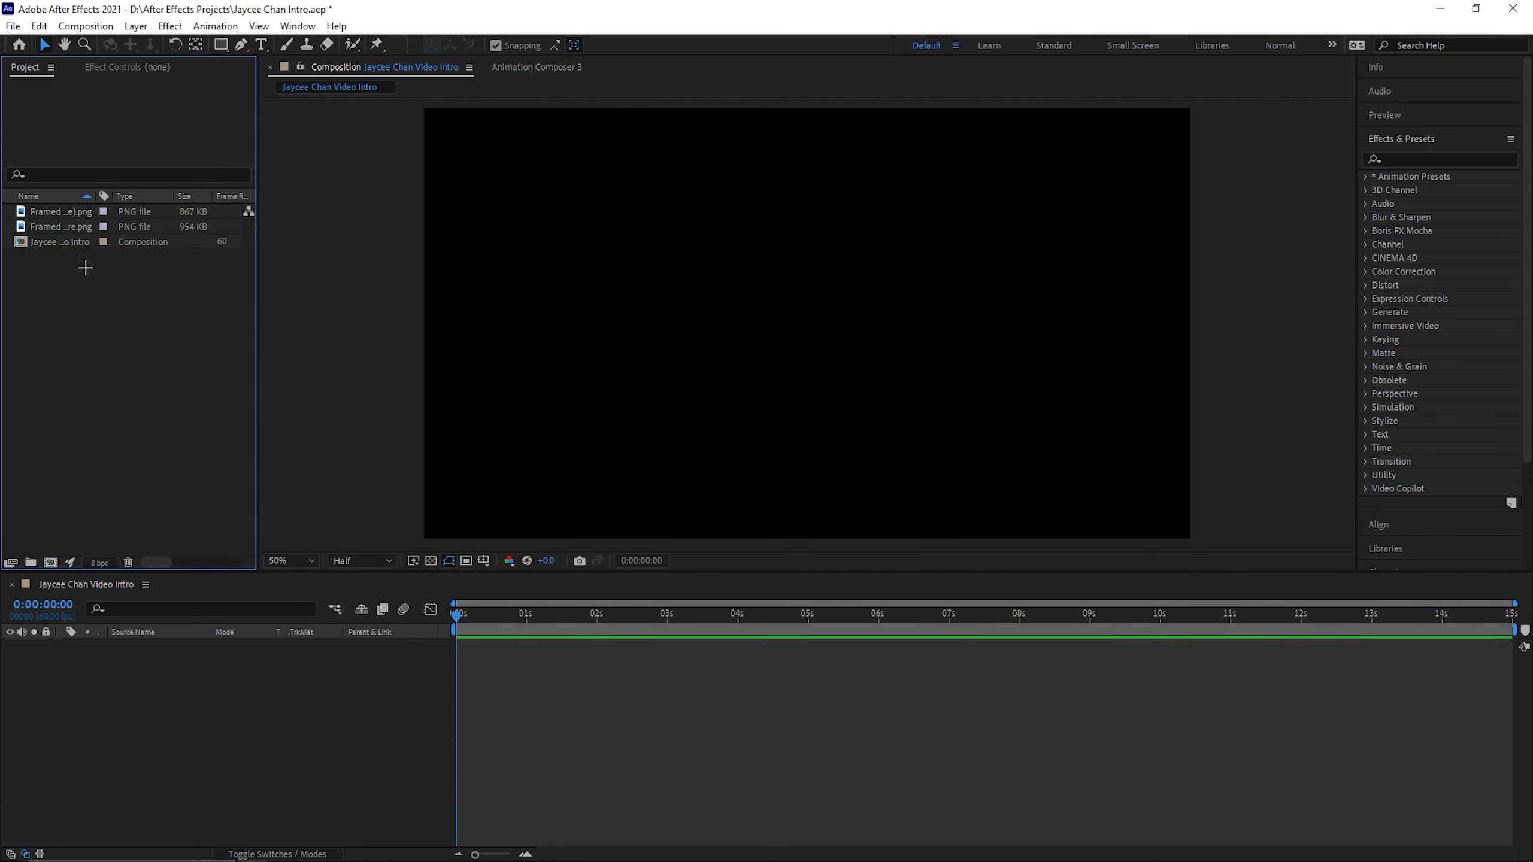
{"action": "left_click_drag", "start_coordinate": [61, 226], "coordinate": [804, 326]}
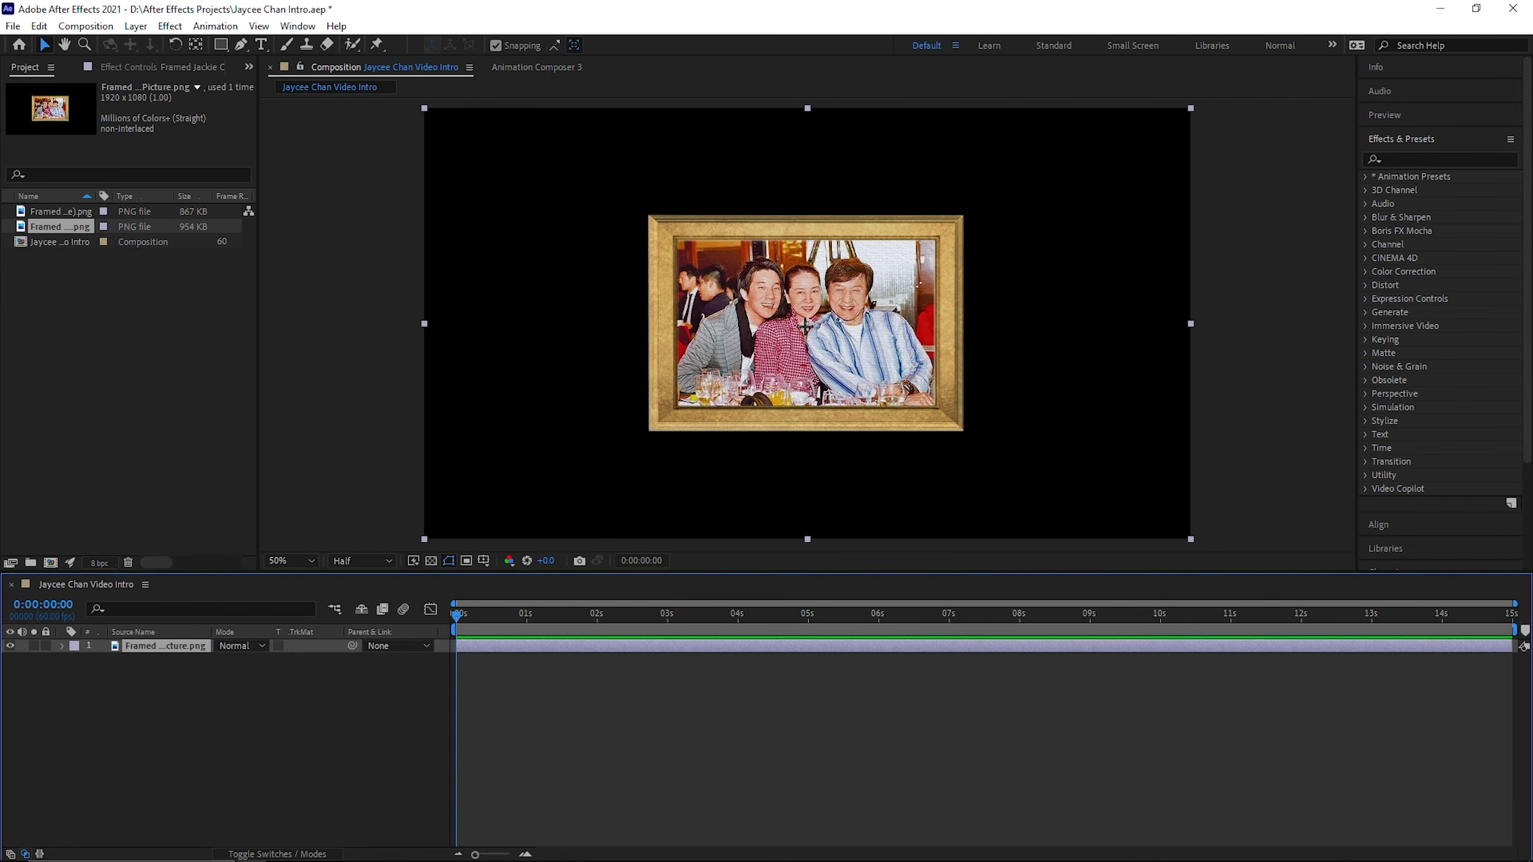
- Add a null object to the composition and parent the framed picture layer to it
{"action": "right_click", "coordinate": [258, 712]}
{"action": "mouse_move", "coordinate": [362, 514]}
{"action": "left_click", "coordinate": [519, 608]}
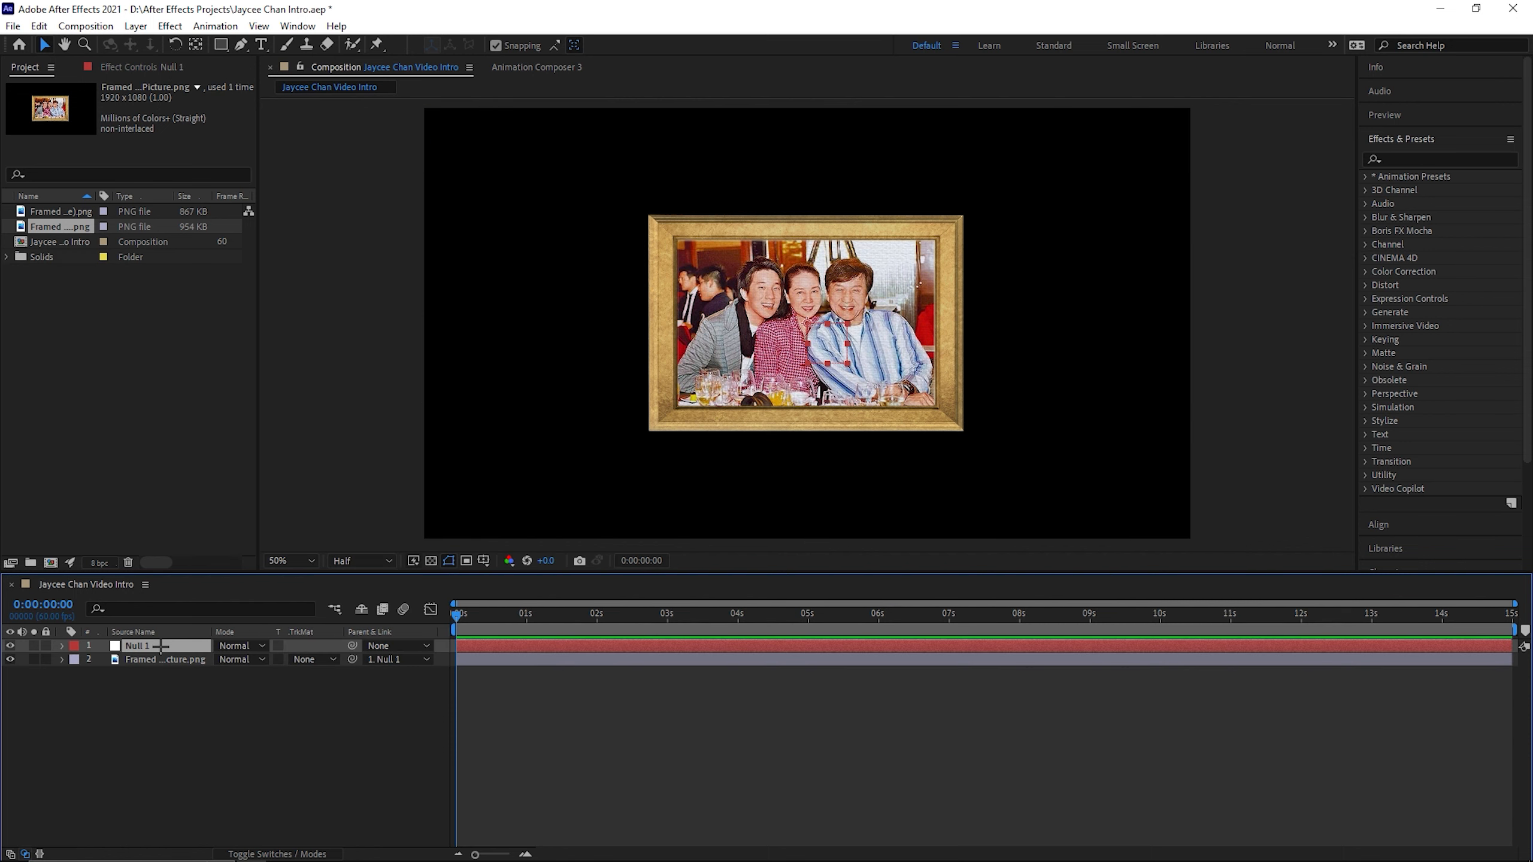
- Create a dark grey (#272727) solid named Background, place it beneath all other layers, and lock it
{"action": "right_click", "coordinate": [317, 719]}
{"action": "mouse_move", "coordinate": [459, 526]}
{"action": "left_click", "coordinate": [603, 569]}
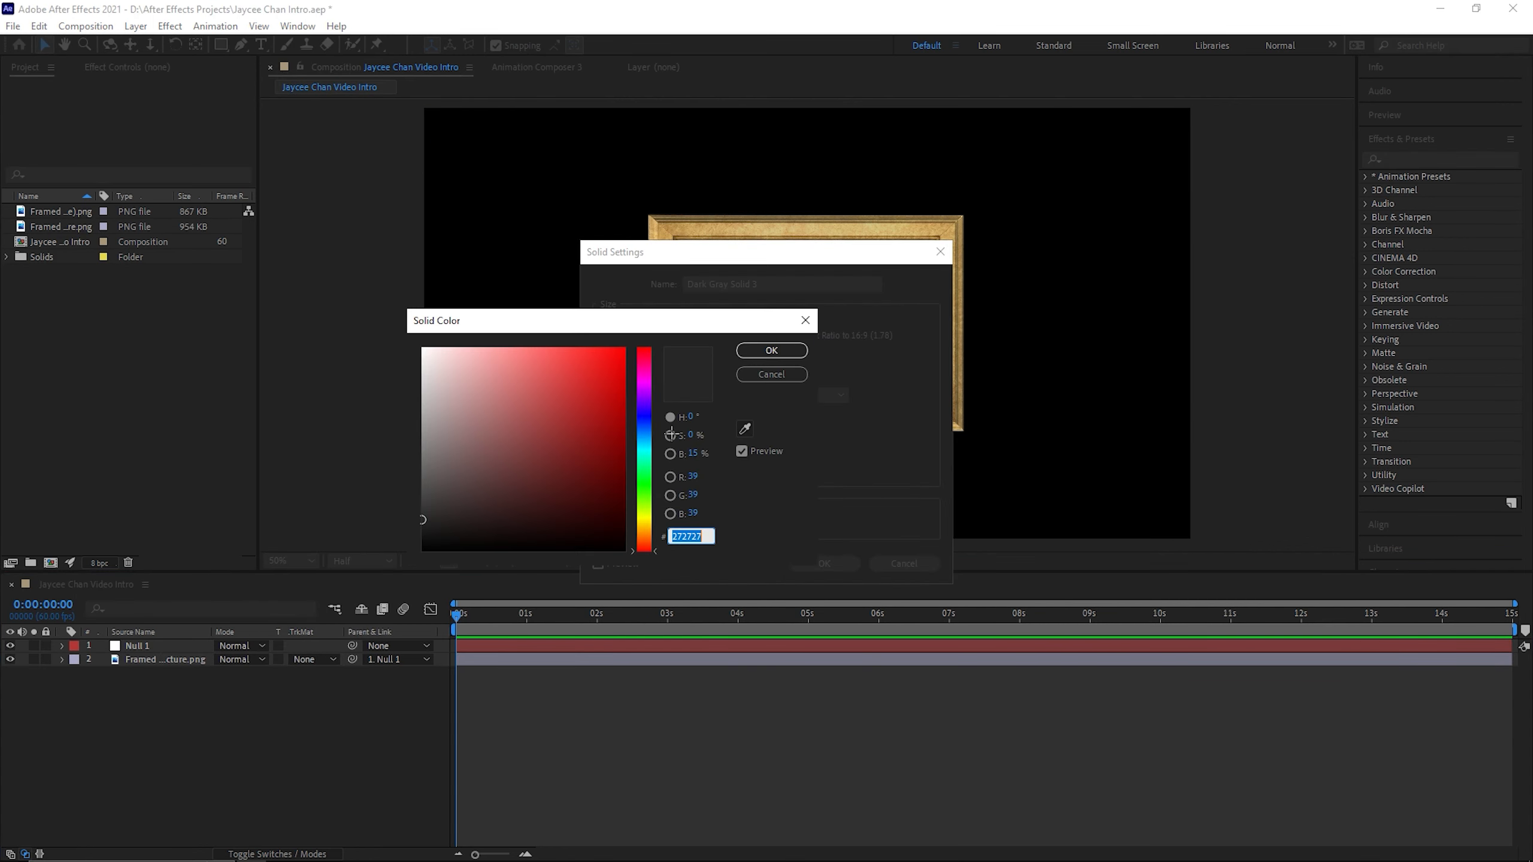
{"action": "type", "text": "Background"}
{"action": "left_click", "coordinate": [824, 563]}
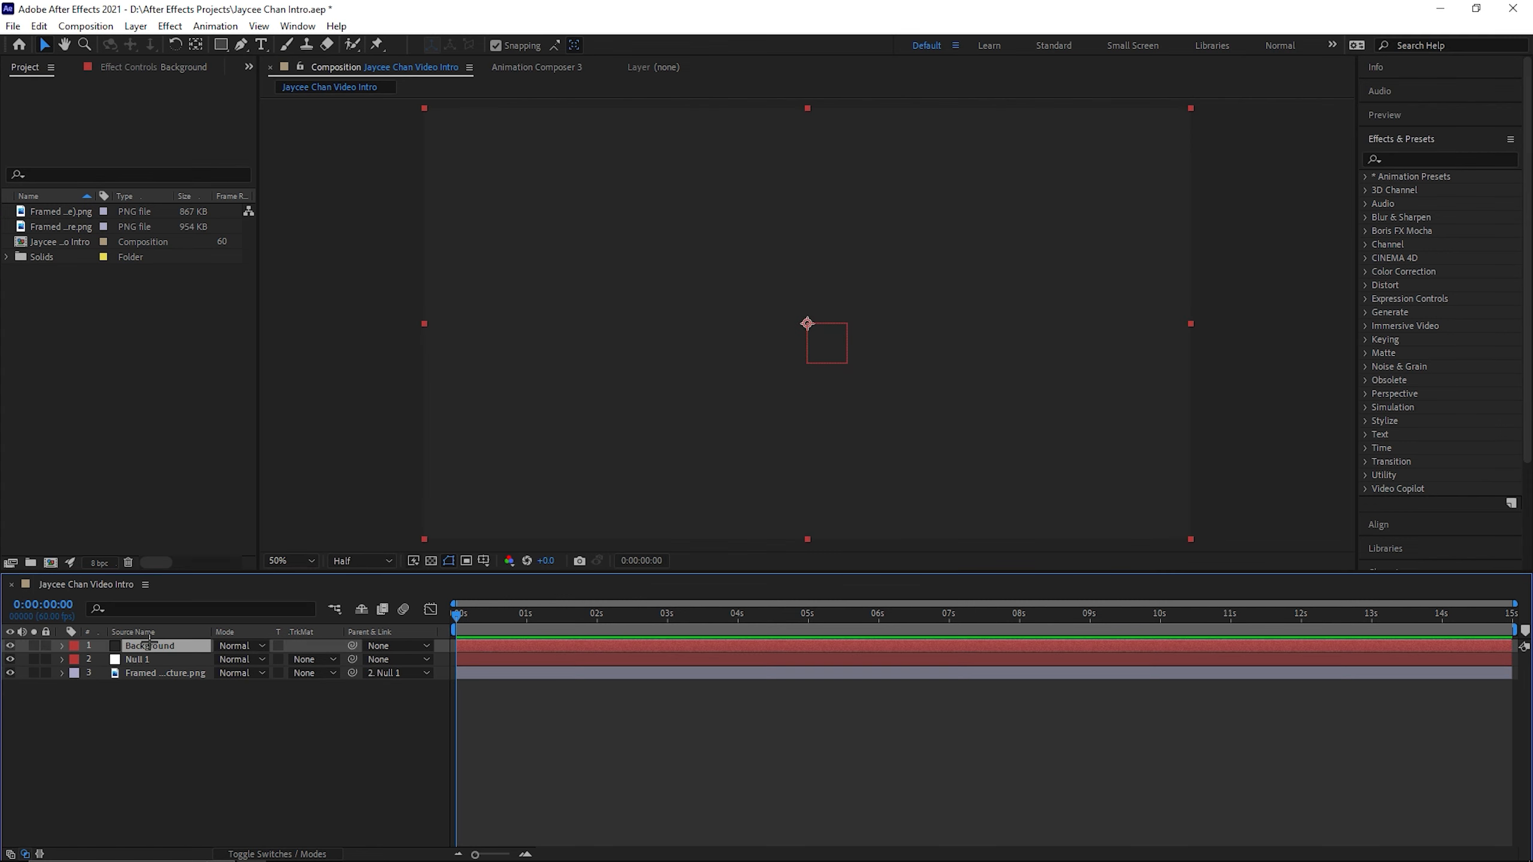
{"action": "left_click_drag", "start_coordinate": [150, 645], "coordinate": [135, 679]}
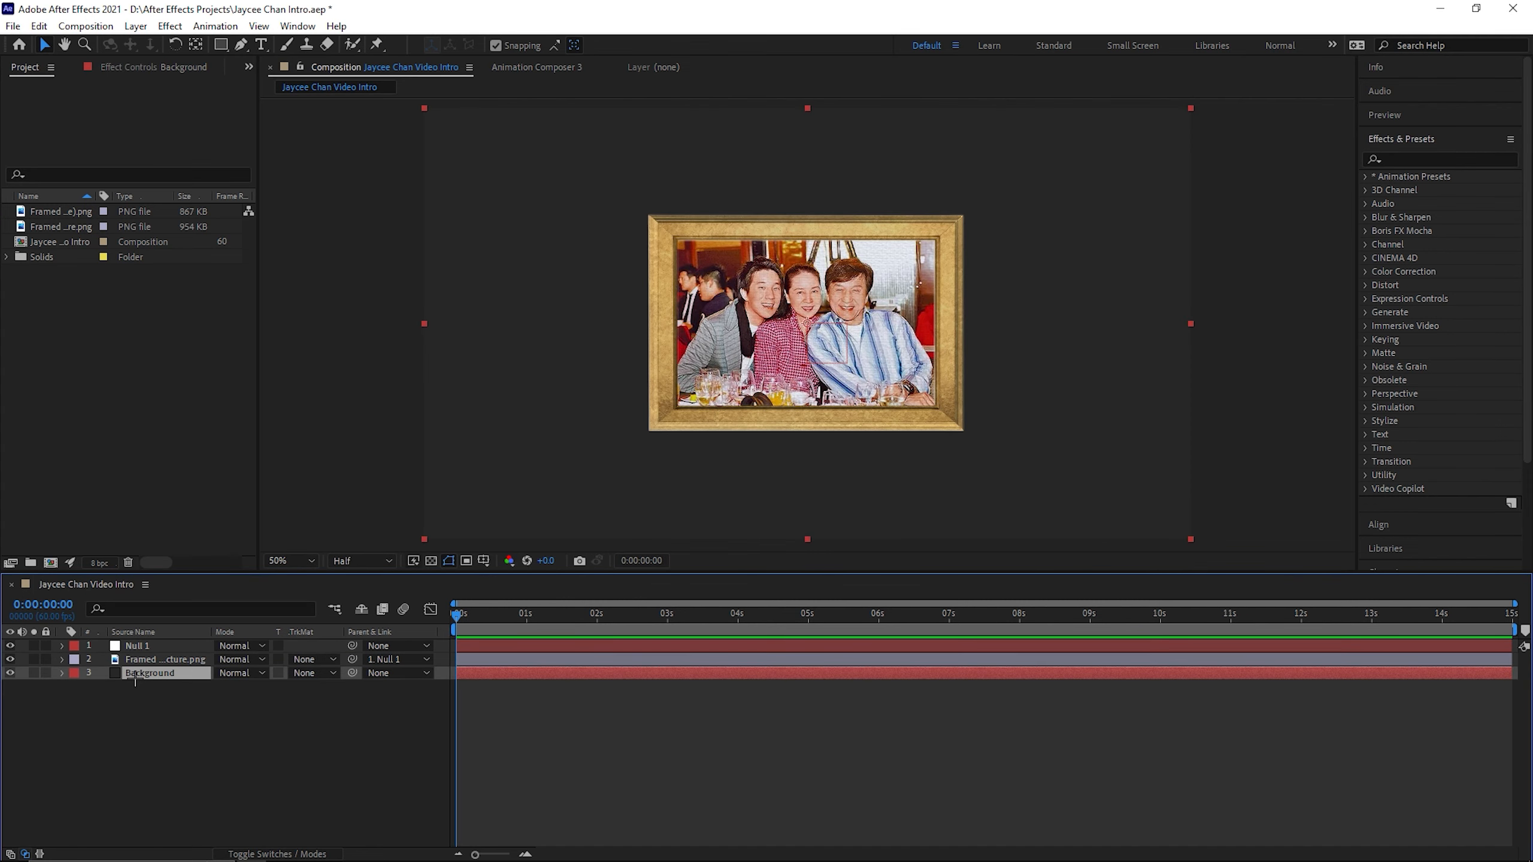
{"action": "left_click", "coordinate": [47, 674]}
- Auto-trace the framed picture layer's Alpha channel for the current frame only
{"action": "left_click", "coordinate": [168, 659]}
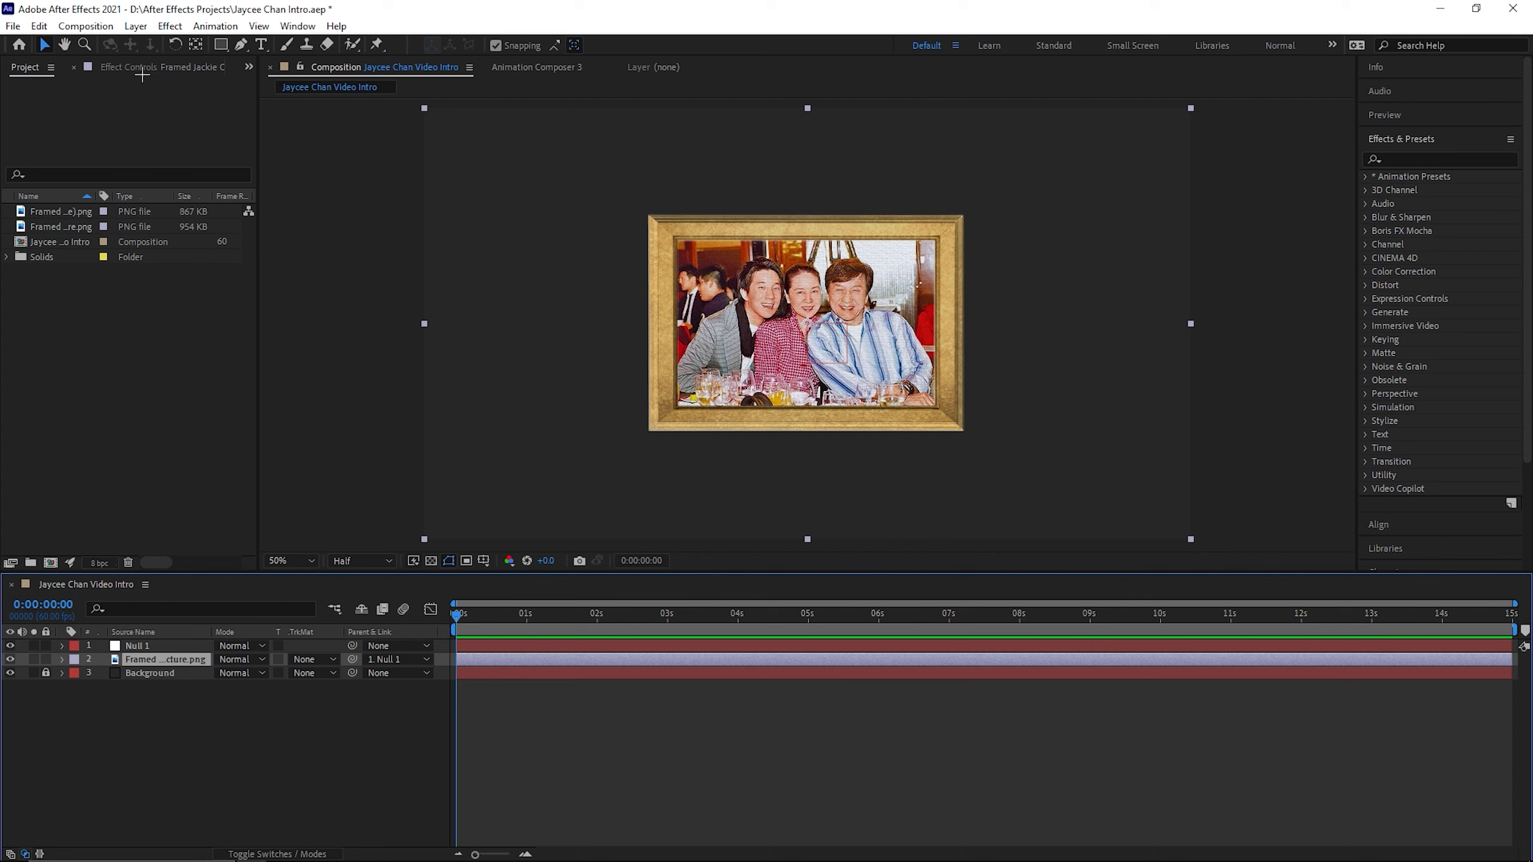
{"action": "left_click", "coordinate": [136, 26]}
{"action": "left_click", "coordinate": [181, 534]}
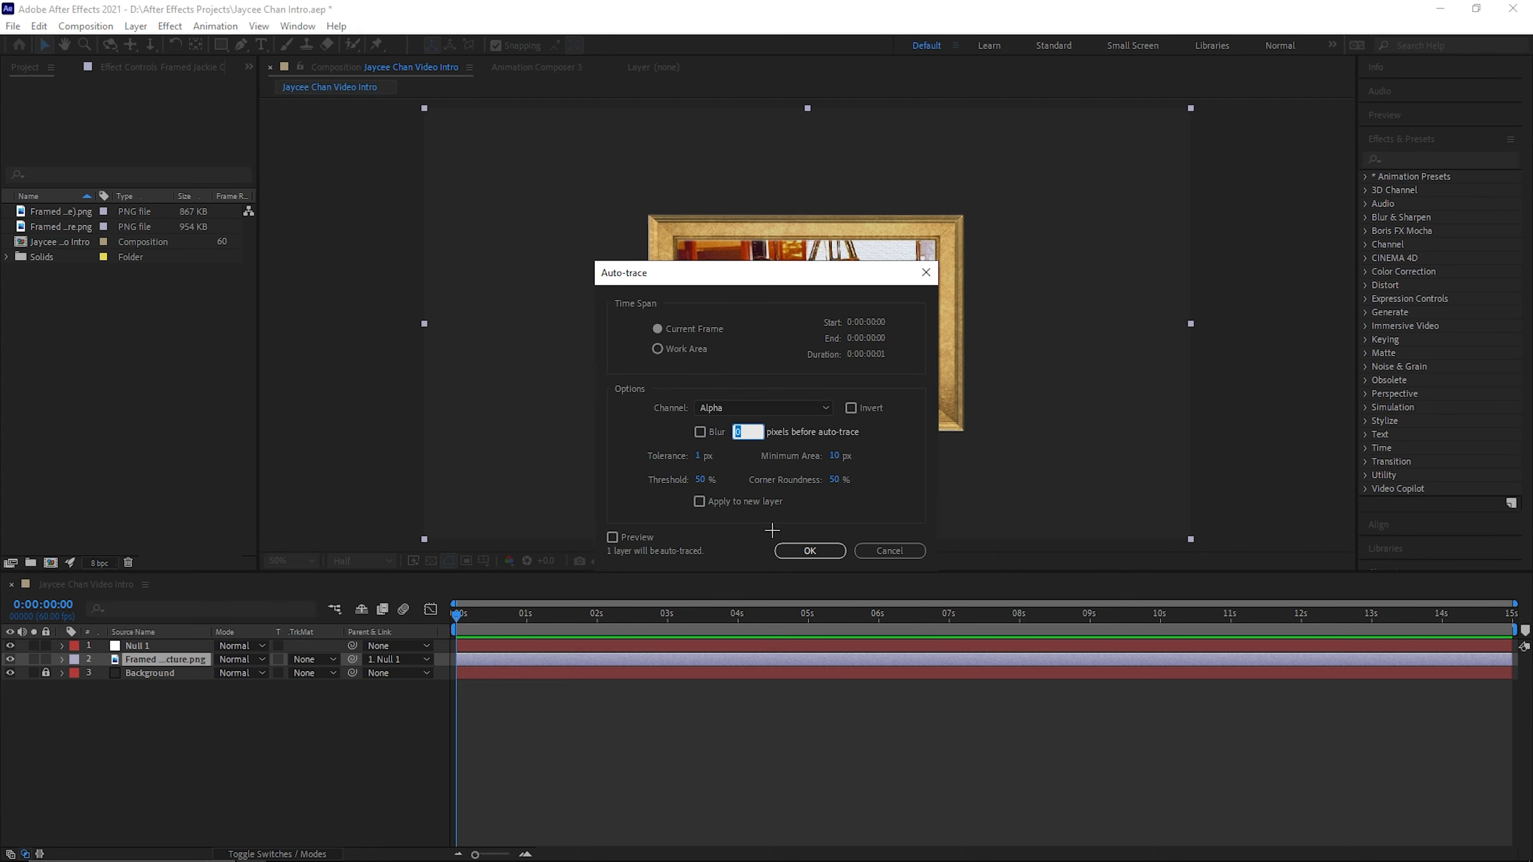
{"action": "left_click", "coordinate": [804, 551]}
- Create a black 1920 x 1080 solid named Fire Effect and place it directly beneath the framed picture layer
{"action": "right_click", "coordinate": [225, 708]}
{"action": "mouse_move", "coordinate": [338, 515]}
{"action": "left_click", "coordinate": [460, 556]}
{"action": "left_click", "coordinate": [757, 519]}
{"action": "left_click", "coordinate": [769, 349]}
{"action": "type", "text": "Fire efe"}
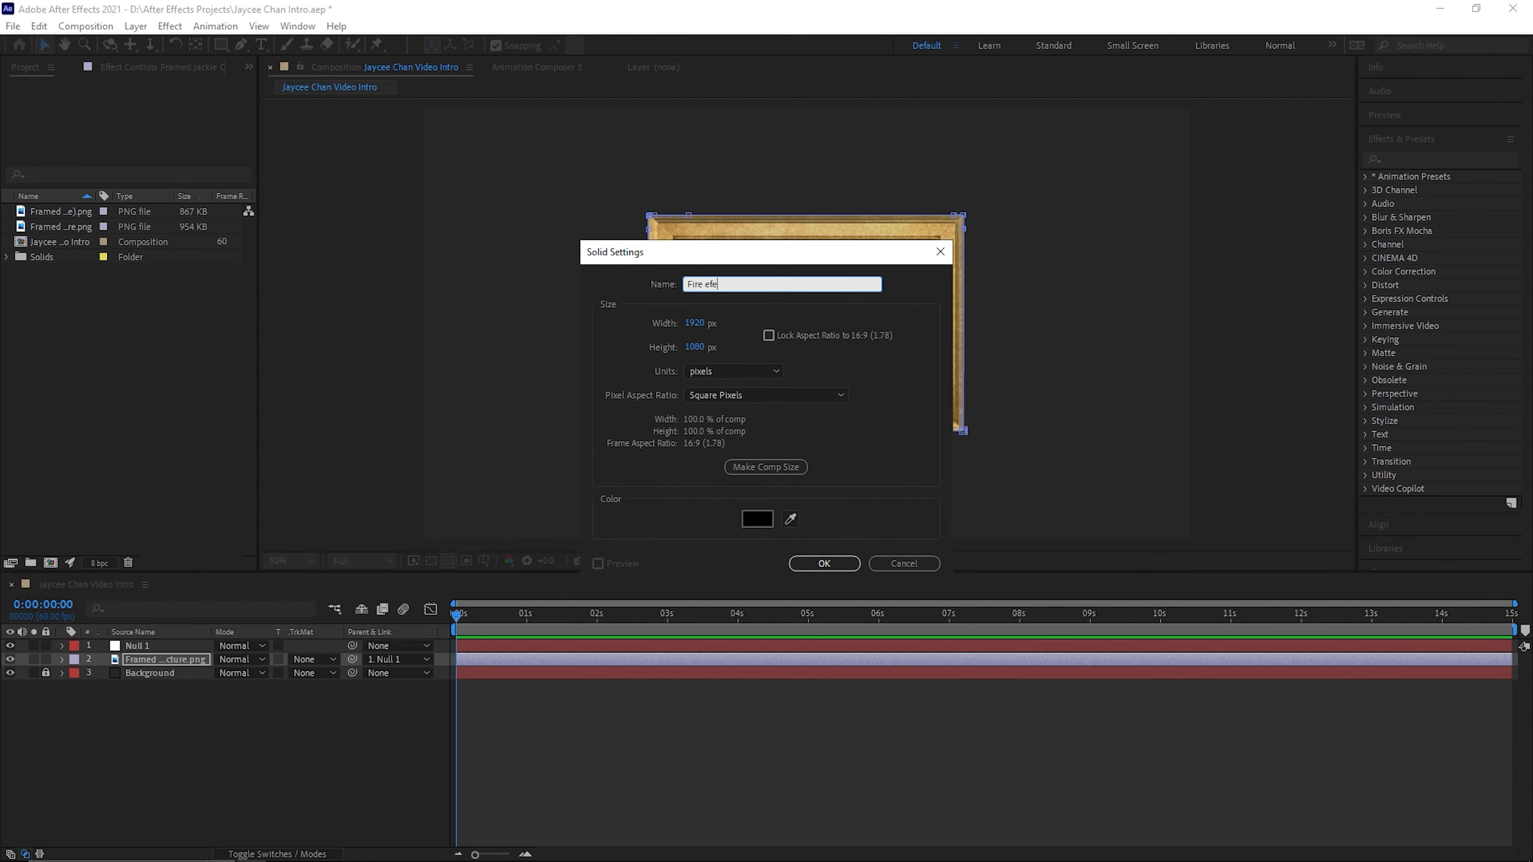
{"action": "key", "text": "BackSpace"}
{"action": "key", "text": "BackSpace"}
{"action": "key", "text": "BackSpace"}
{"action": "type", "text": "Effect"}
{"action": "key", "text": "Return"}
{"action": "left_click_drag", "start_coordinate": [141, 659], "coordinate": [150, 682]}
- Copy the framed picture's traced masks to the Fire Effect layer and delete them from the picture layer
{"action": "left_click", "coordinate": [62, 659]}
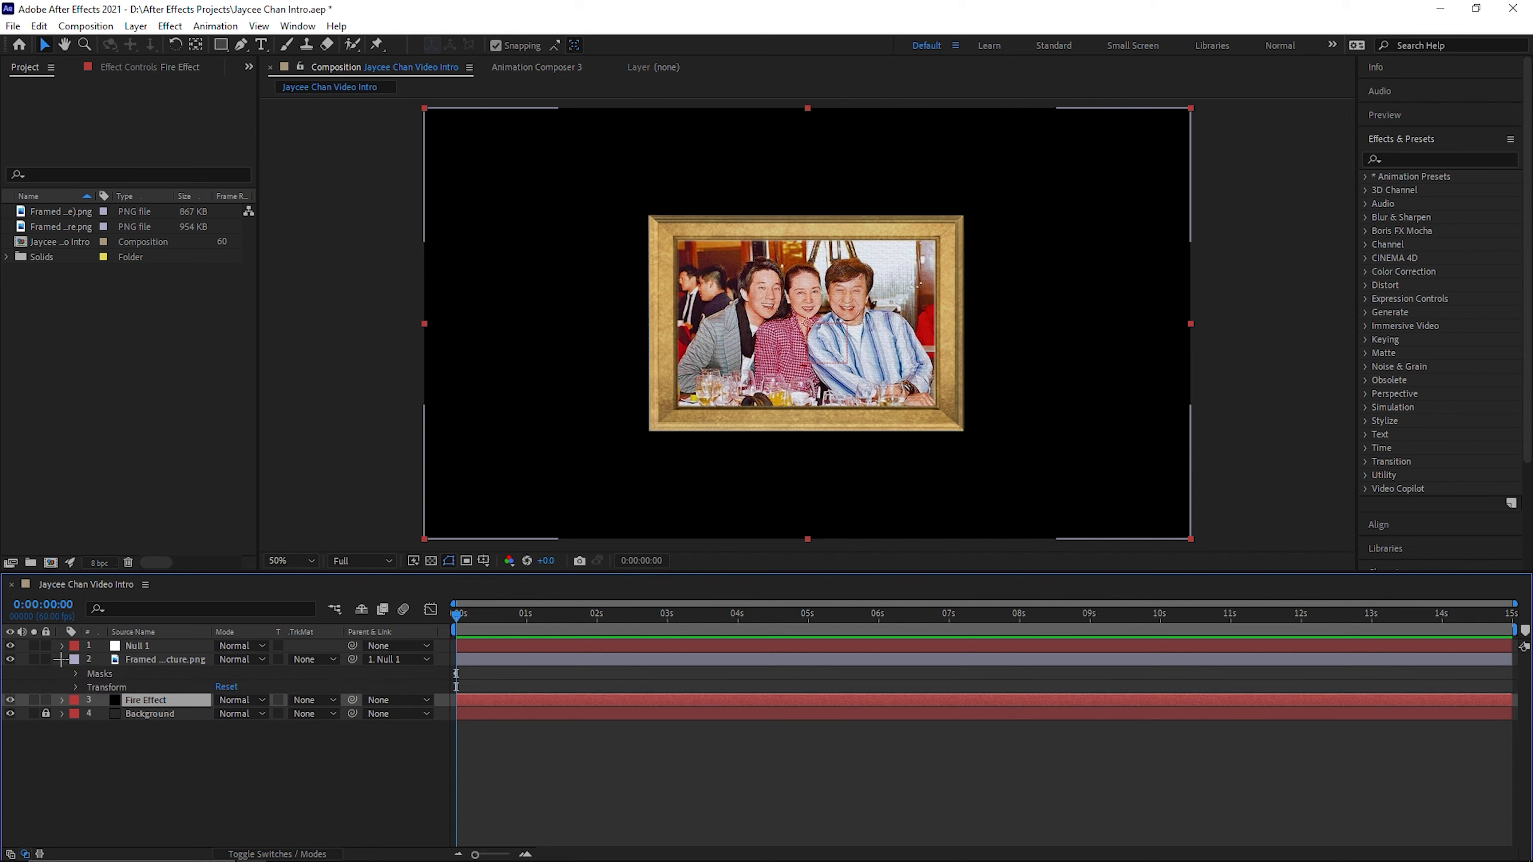
{"action": "left_click", "coordinate": [97, 673]}
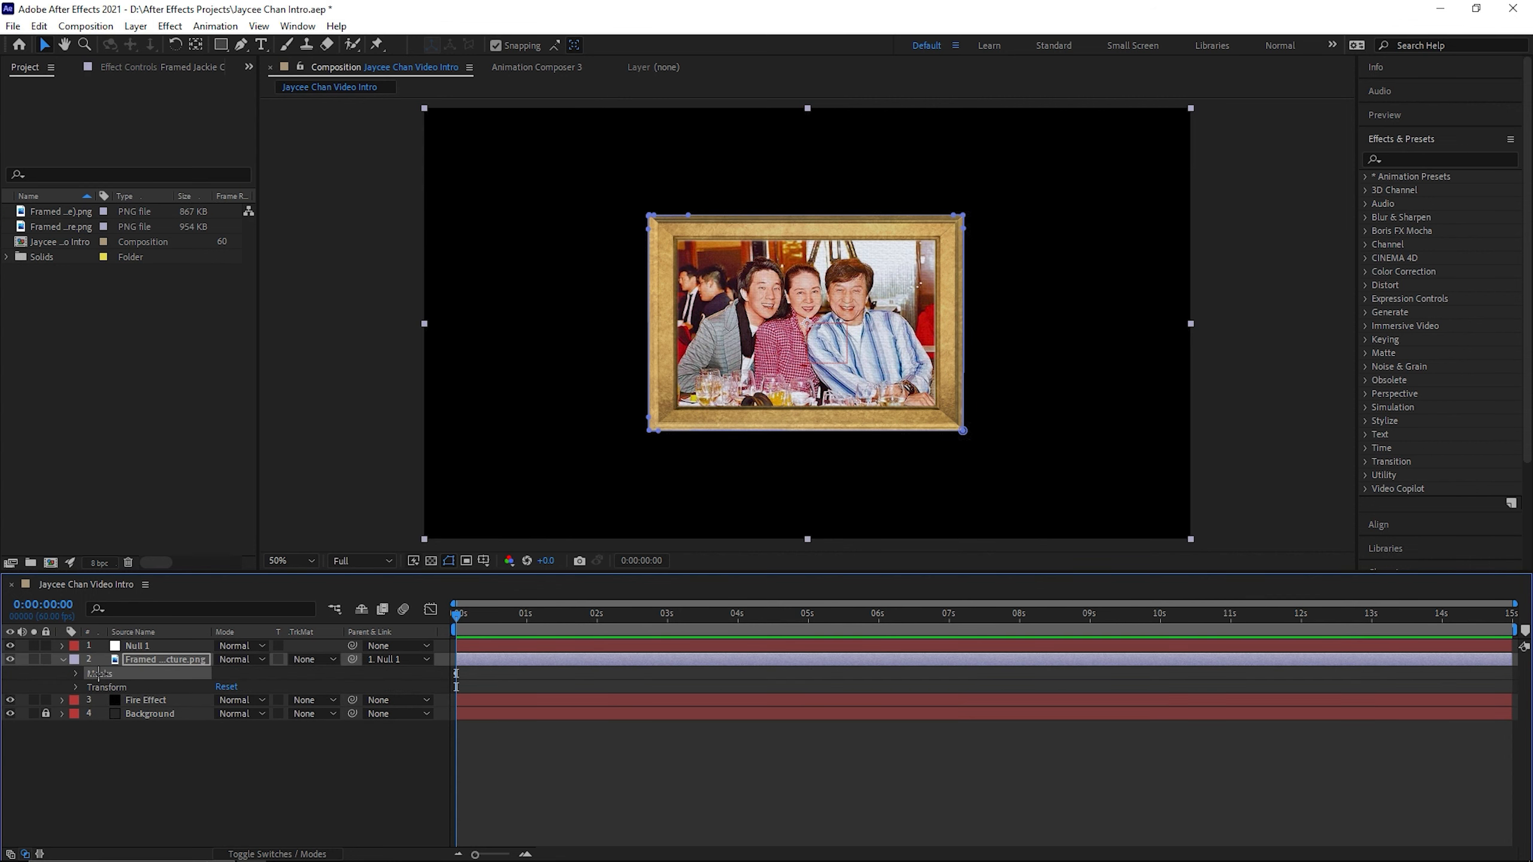
{"action": "left_click", "coordinate": [168, 700]}
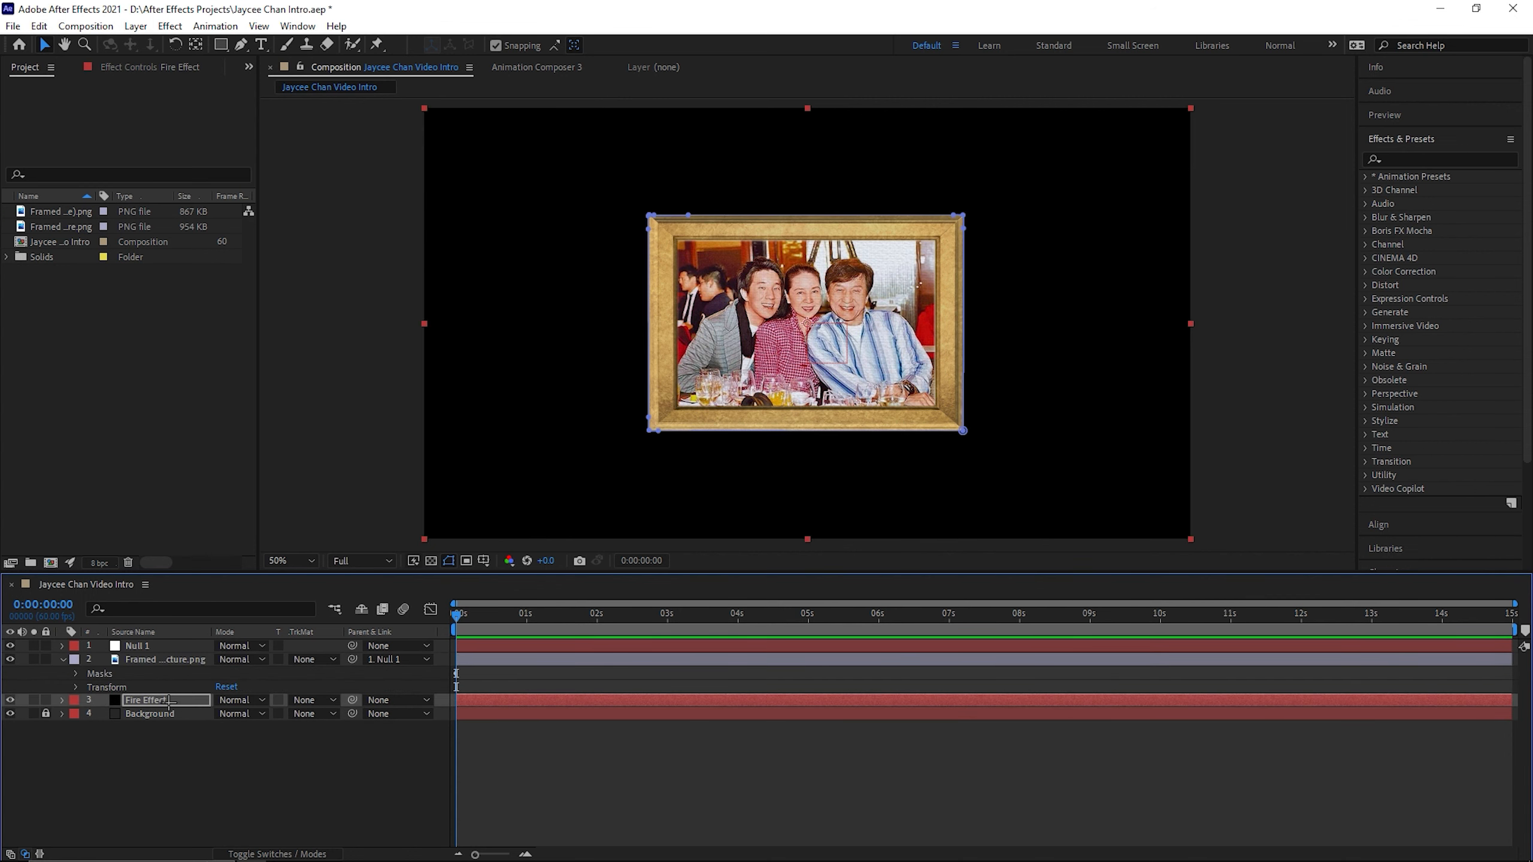
{"action": "left_click", "coordinate": [107, 675]}
{"action": "key", "text": "Delete"}
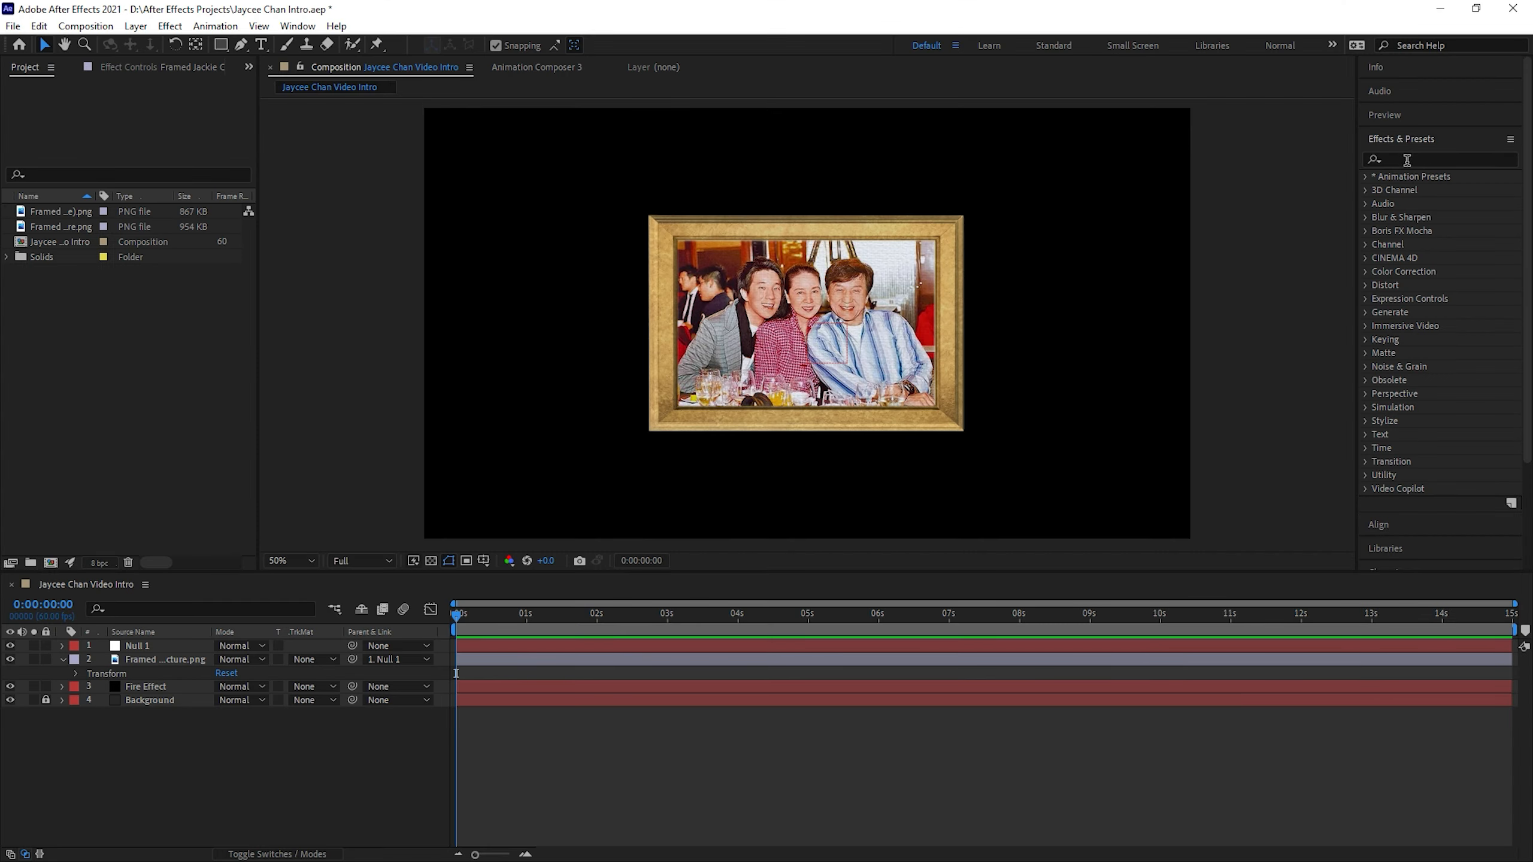
- Apply the Saber effect to the Fire Effect layer and choose its Fire preset
{"action": "left_click", "coordinate": [1403, 159]}
{"action": "type", "text": "saber"}
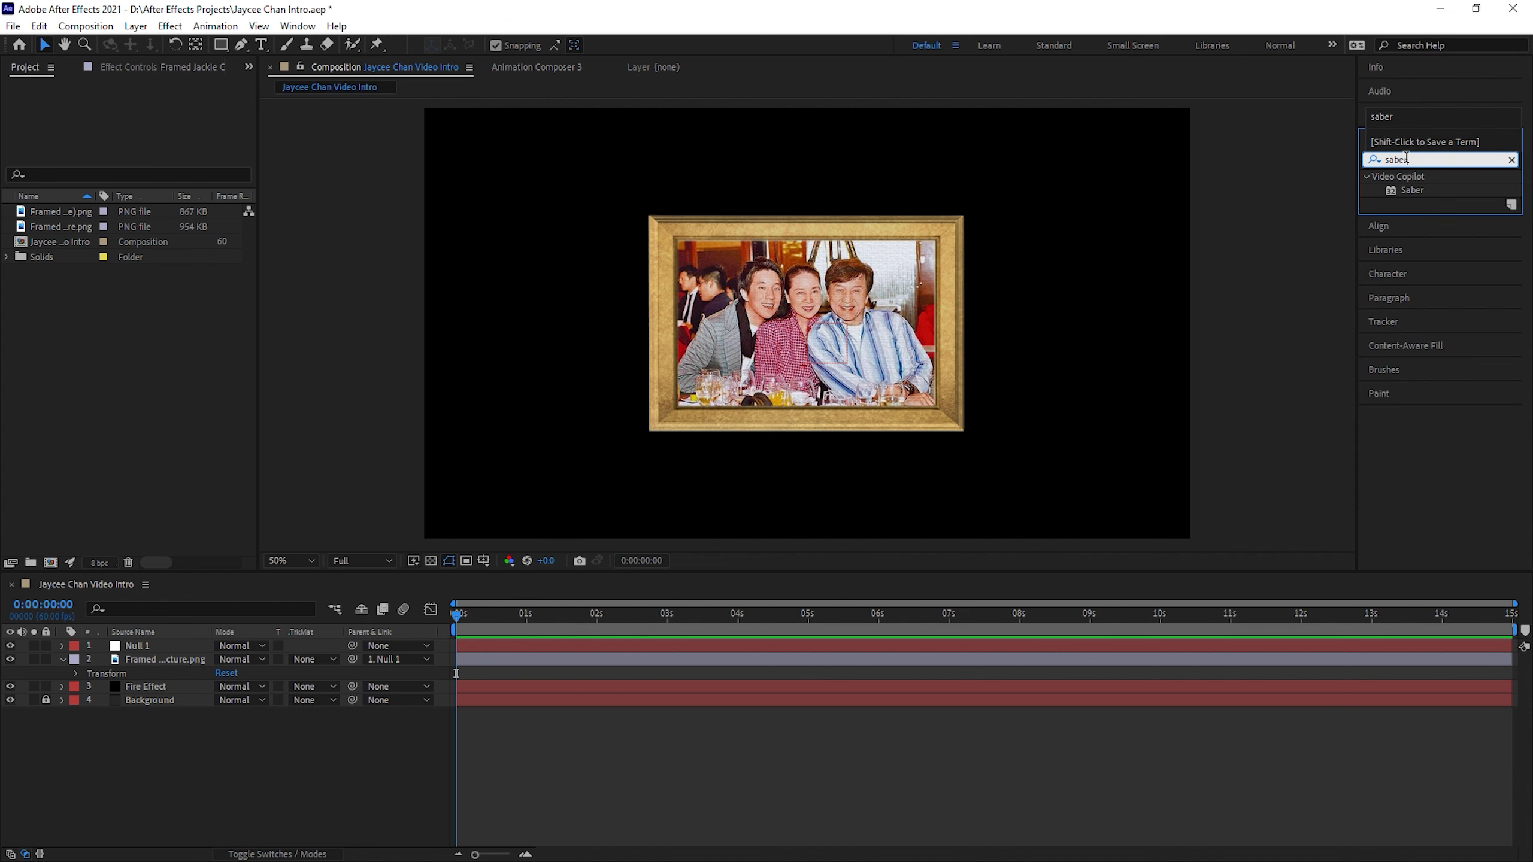
{"action": "left_click_drag", "start_coordinate": [1412, 190], "coordinate": [145, 697]}
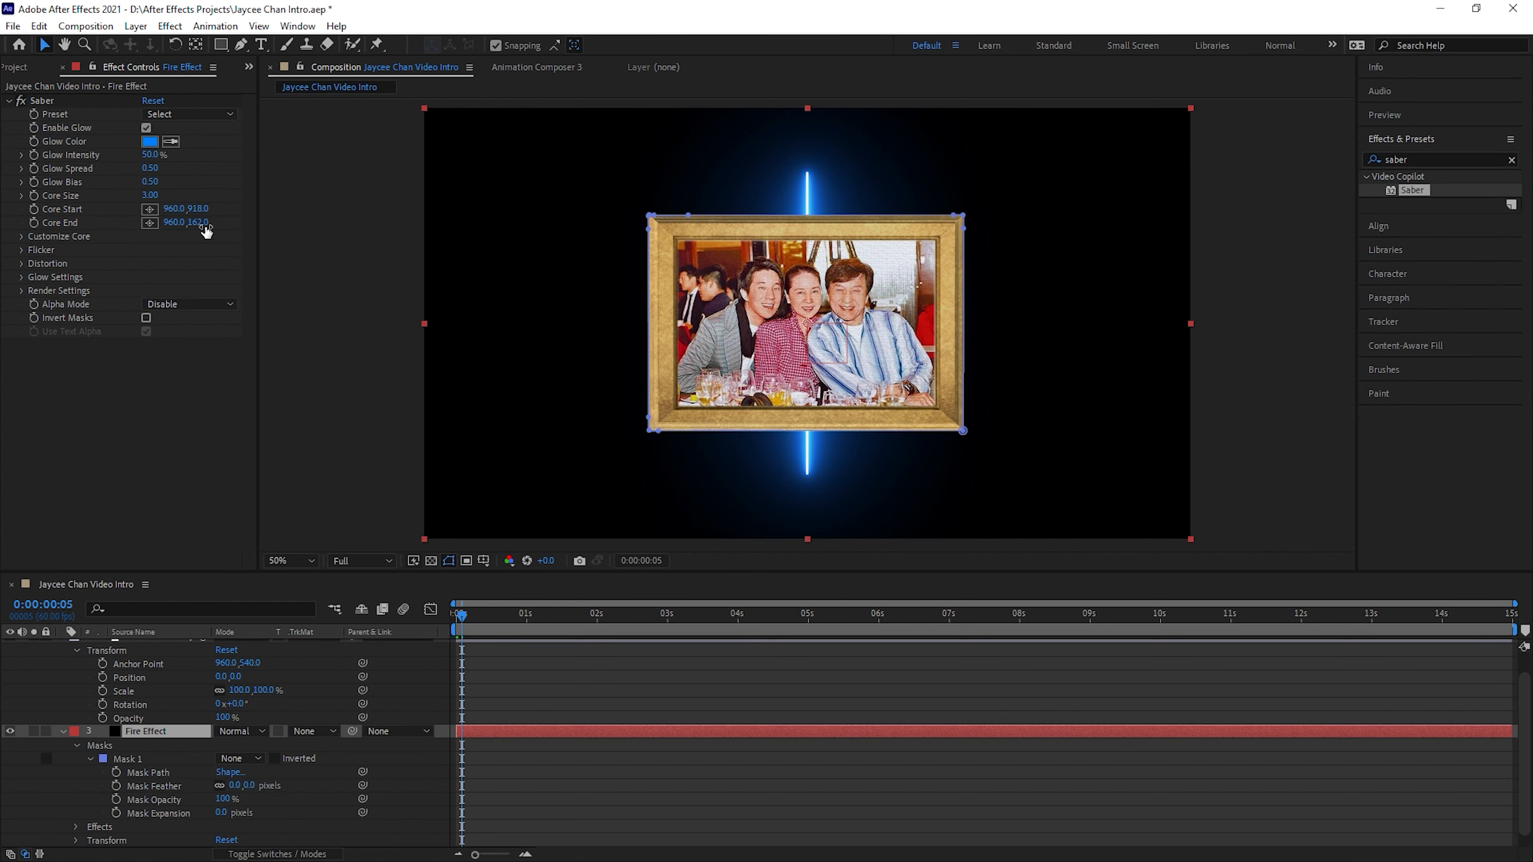
{"action": "left_click", "coordinate": [194, 114]}
{"action": "left_click", "coordinate": [222, 183]}
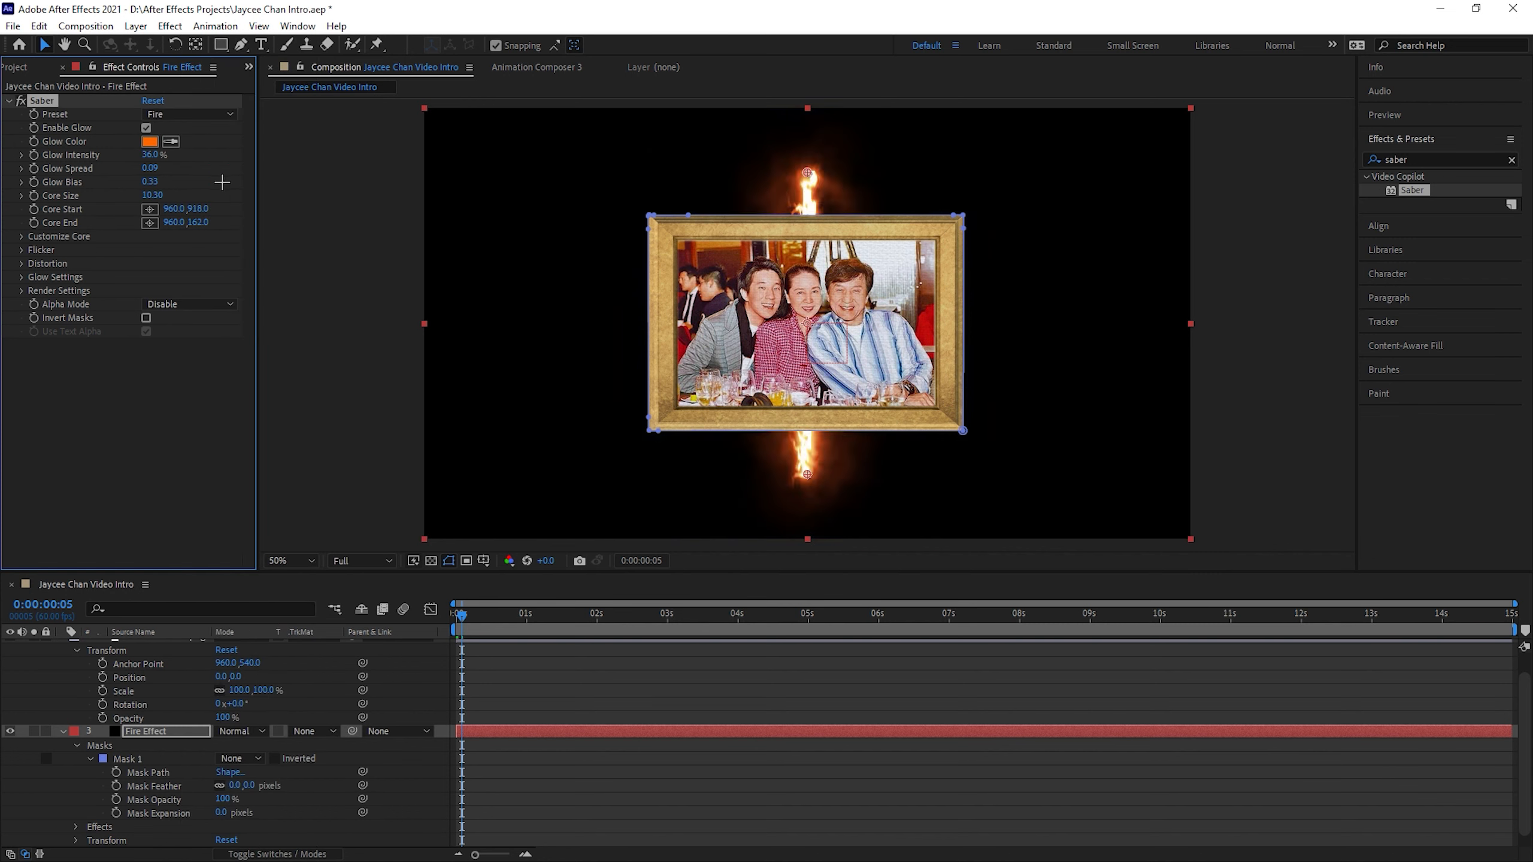
- Set Saber's core type to Layer Masks so the fire follows the frame's outline
{"action": "left_click", "coordinate": [21, 237]}
{"action": "left_click", "coordinate": [189, 250]}
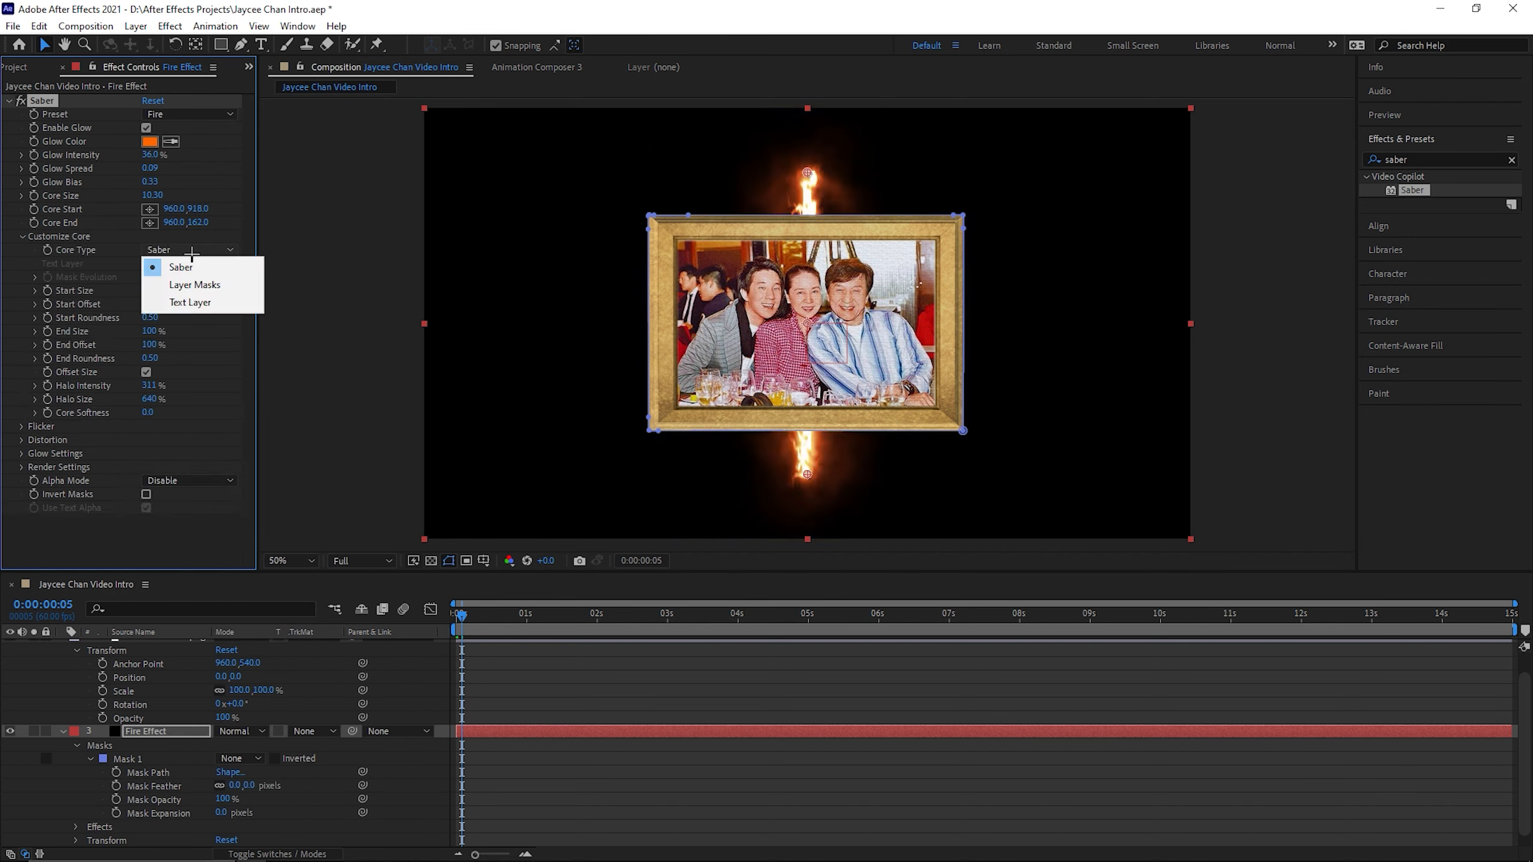
{"action": "left_click", "coordinate": [197, 285]}
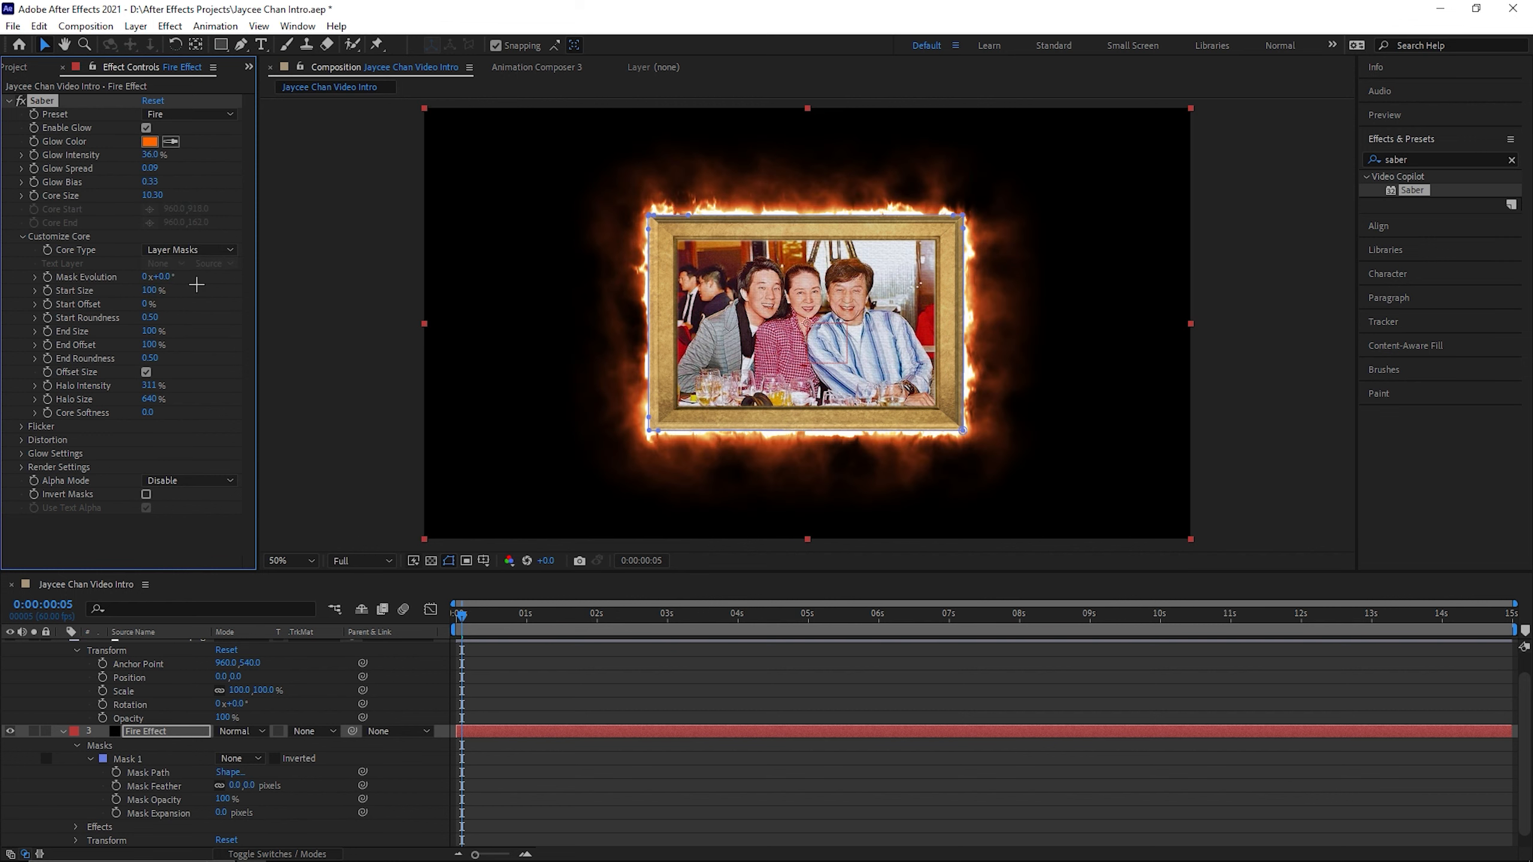
- Make Saber's composite background transparent, set Alpha Mode to Enable Masks, Glow Spread to 0.10, Glow Bias to 0 and Core Size to 6
{"action": "left_click", "coordinate": [19, 466]}
{"action": "scroll", "coordinate": [61, 468], "scroll_direction": "down", "scroll_amount": 3}
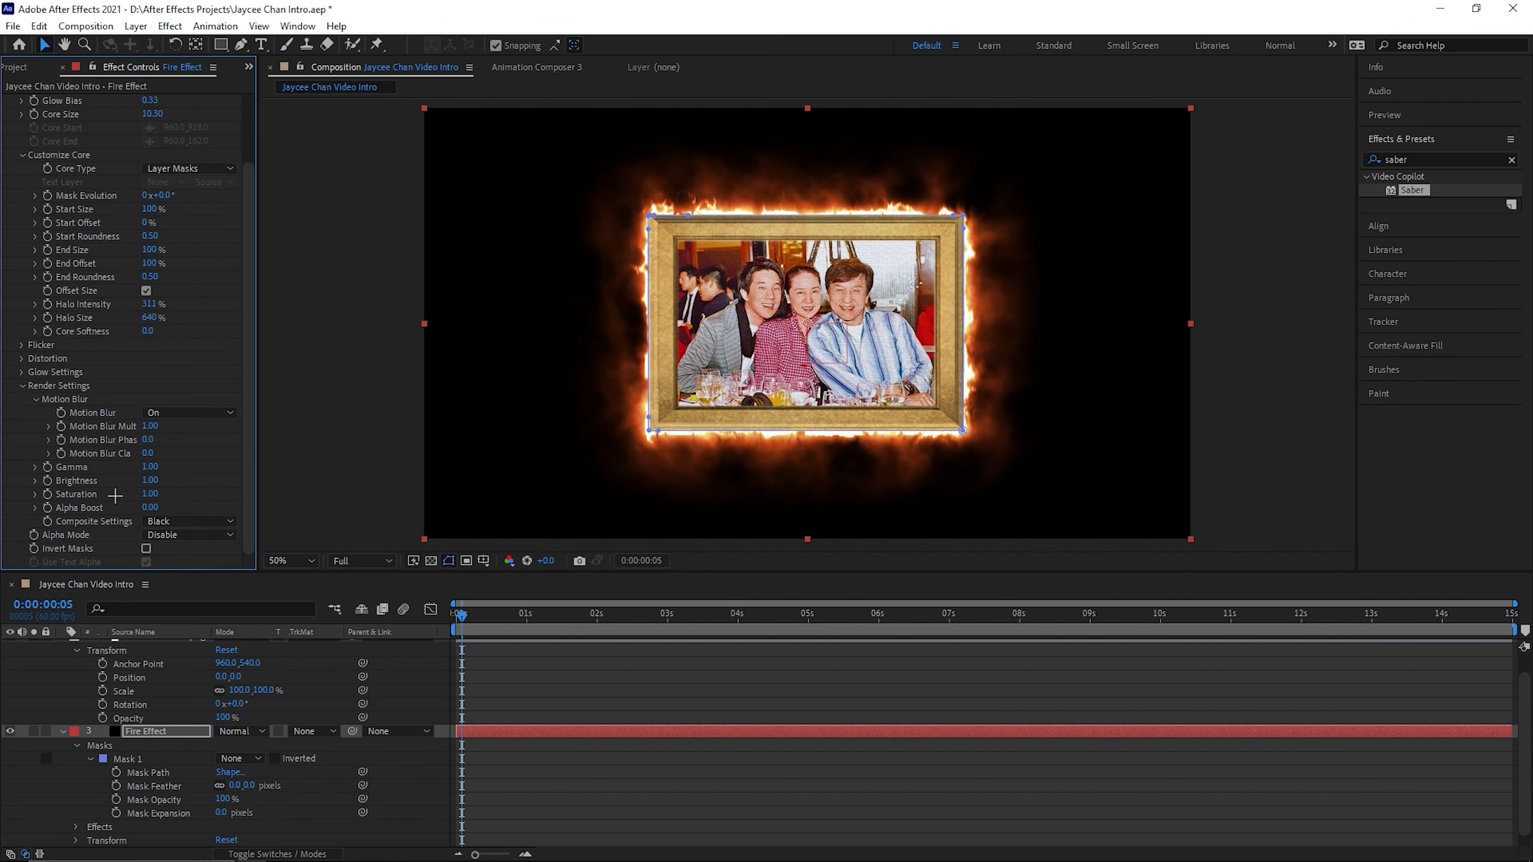
{"action": "left_click", "coordinate": [158, 521]}
{"action": "left_click", "coordinate": [174, 538]}
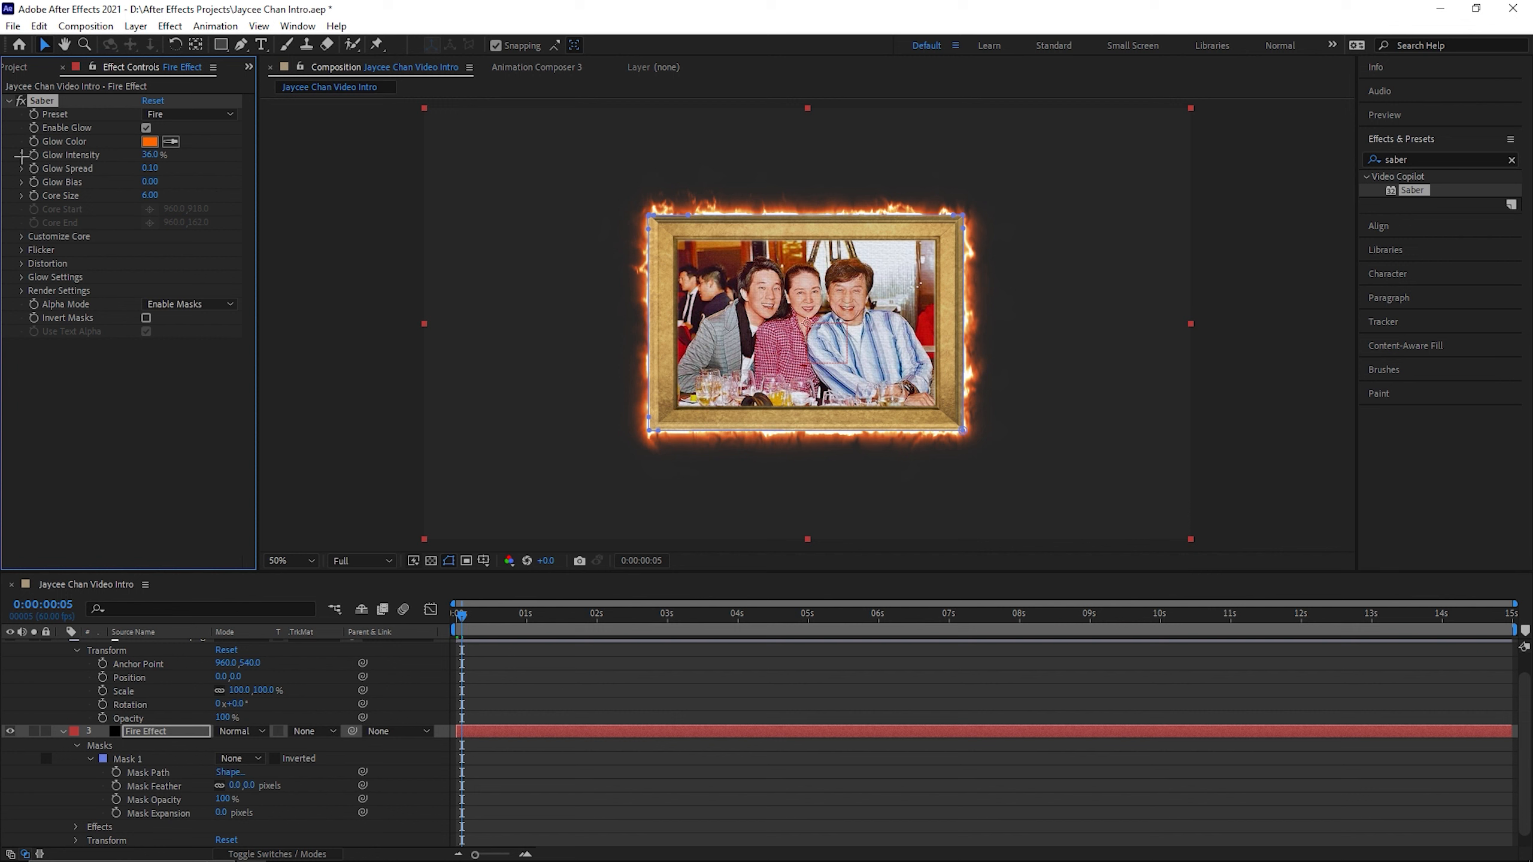
{"action": "left_click", "coordinate": [22, 236]}
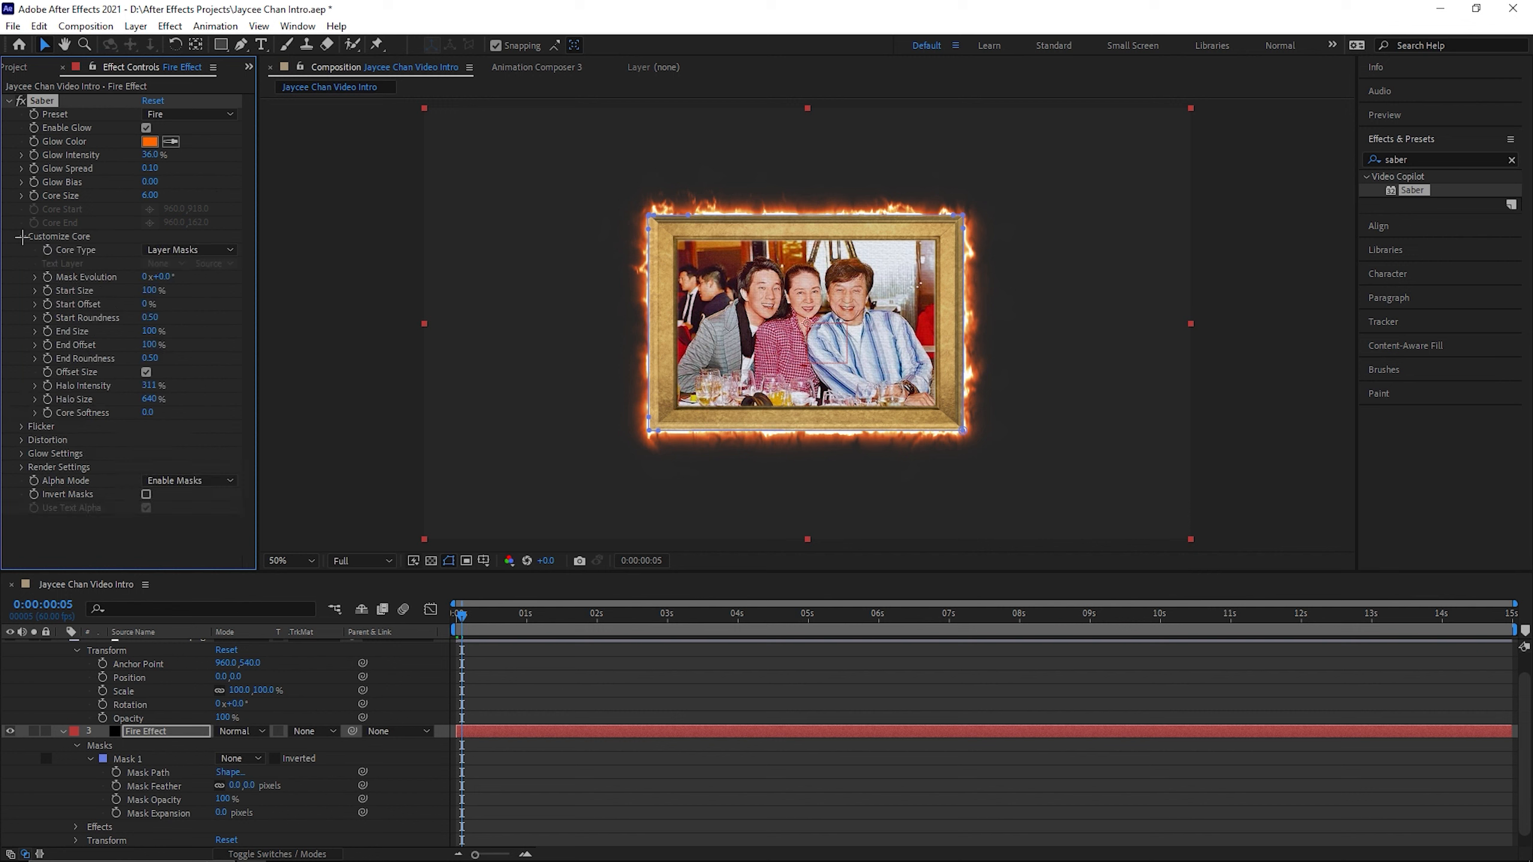
{"action": "left_click", "coordinate": [21, 236]}
{"action": "left_click", "coordinate": [20, 276]}
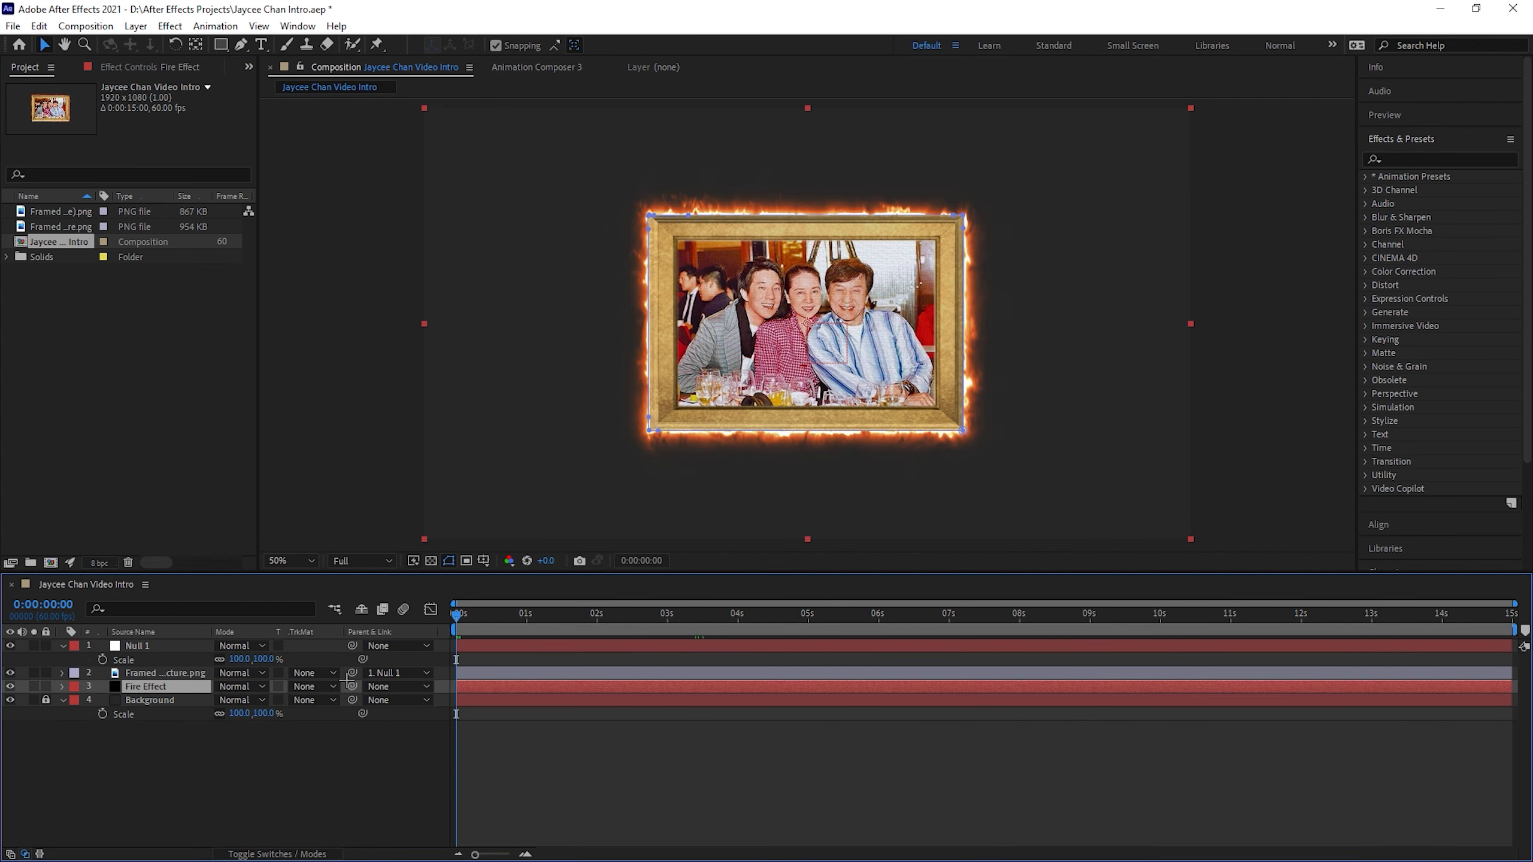
- Parent the Fire Effect layer to Null 1 and keyframe the null's Scale from 100% at 0 seconds to 120% at 0:00:03:30
{"action": "left_click_drag", "start_coordinate": [352, 687], "coordinate": [172, 652]}
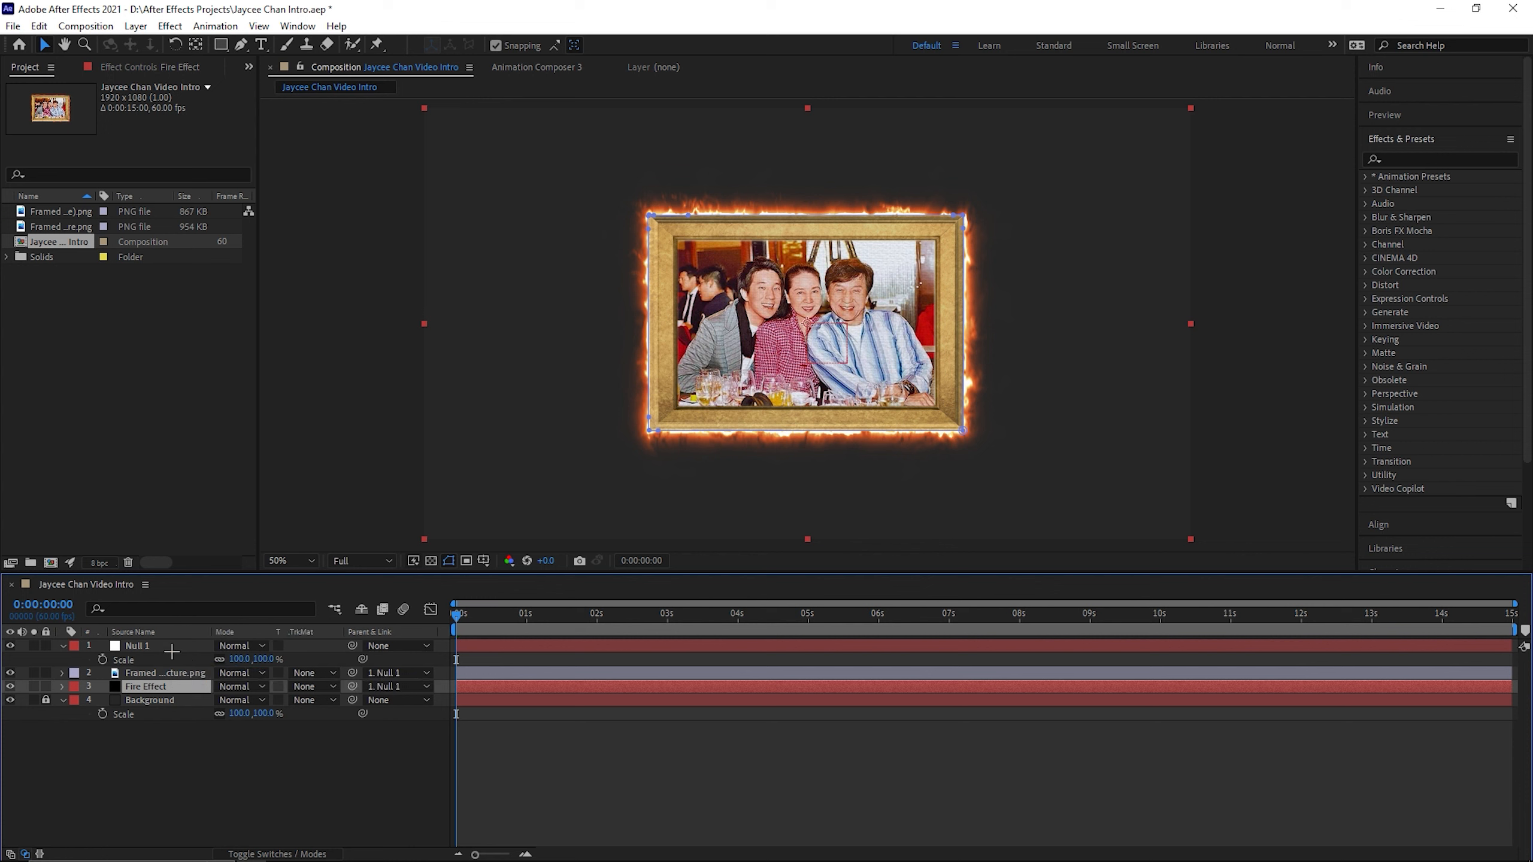
{"action": "left_click", "coordinate": [100, 659]}
{"action": "left_click_drag", "start_coordinate": [669, 615], "coordinate": [703, 614]}
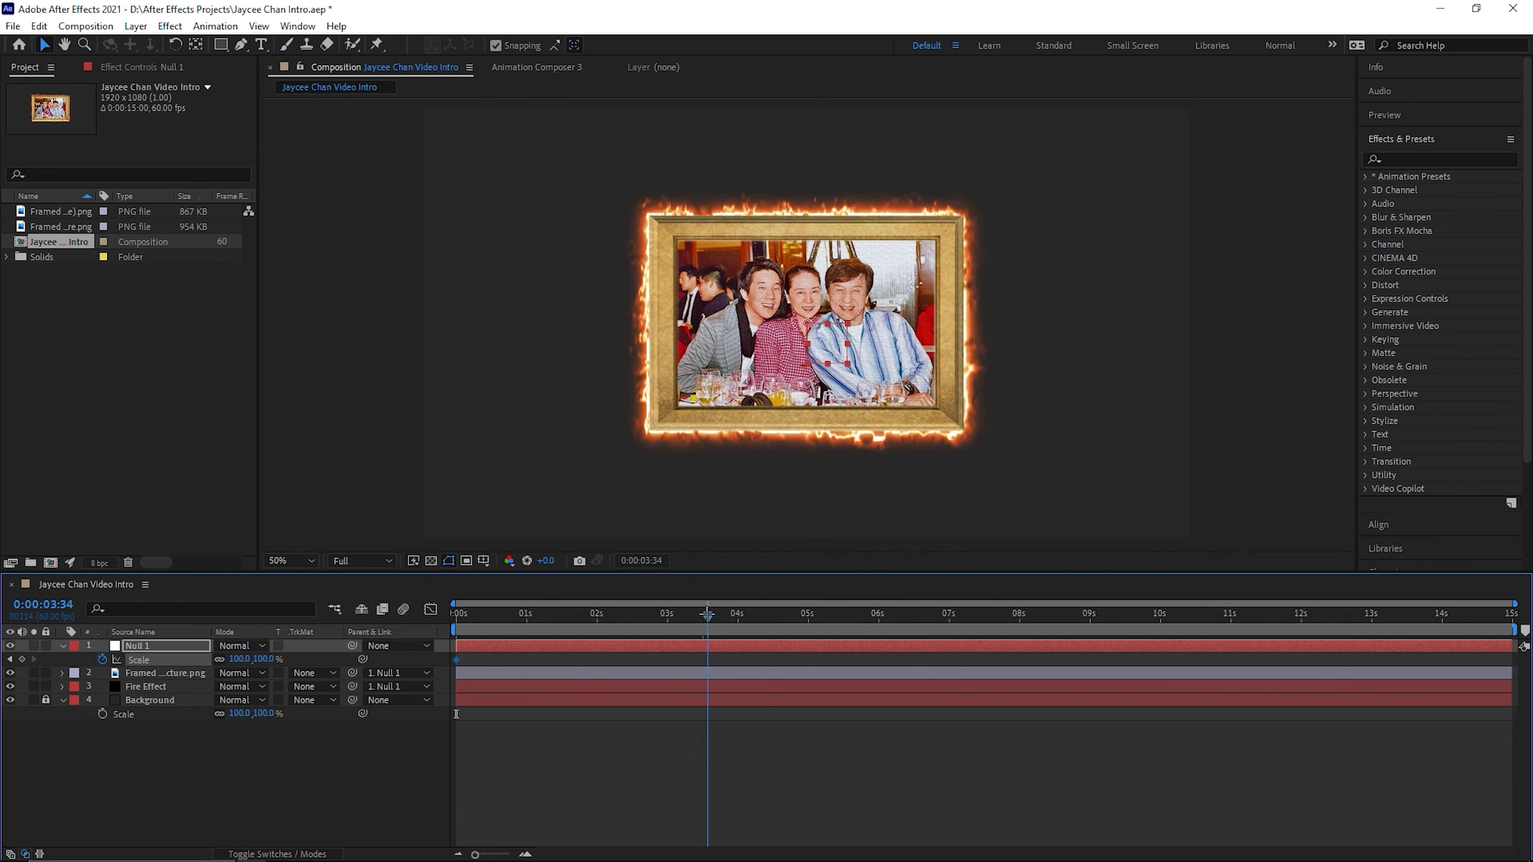
{"action": "left_click_drag", "start_coordinate": [272, 659], "coordinate": [285, 662]}
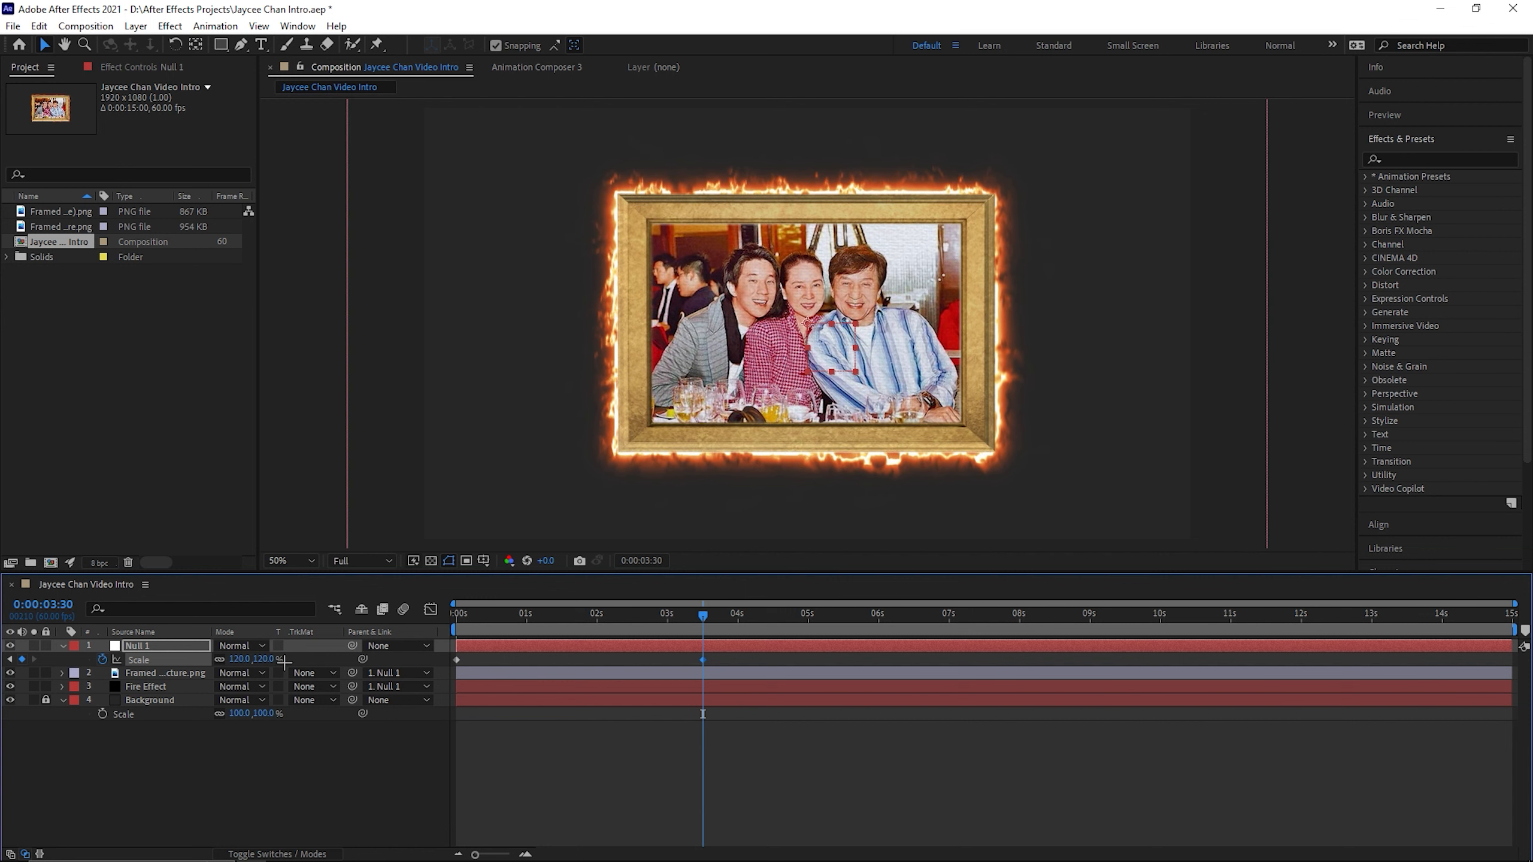
- Easy-ease both Scale keyframes of Null 1 and reshape the speed graph for a fast start and long slowdown
{"action": "left_click_drag", "start_coordinate": [758, 654], "coordinate": [444, 663]}
{"action": "key", "text": "shift+F3"}
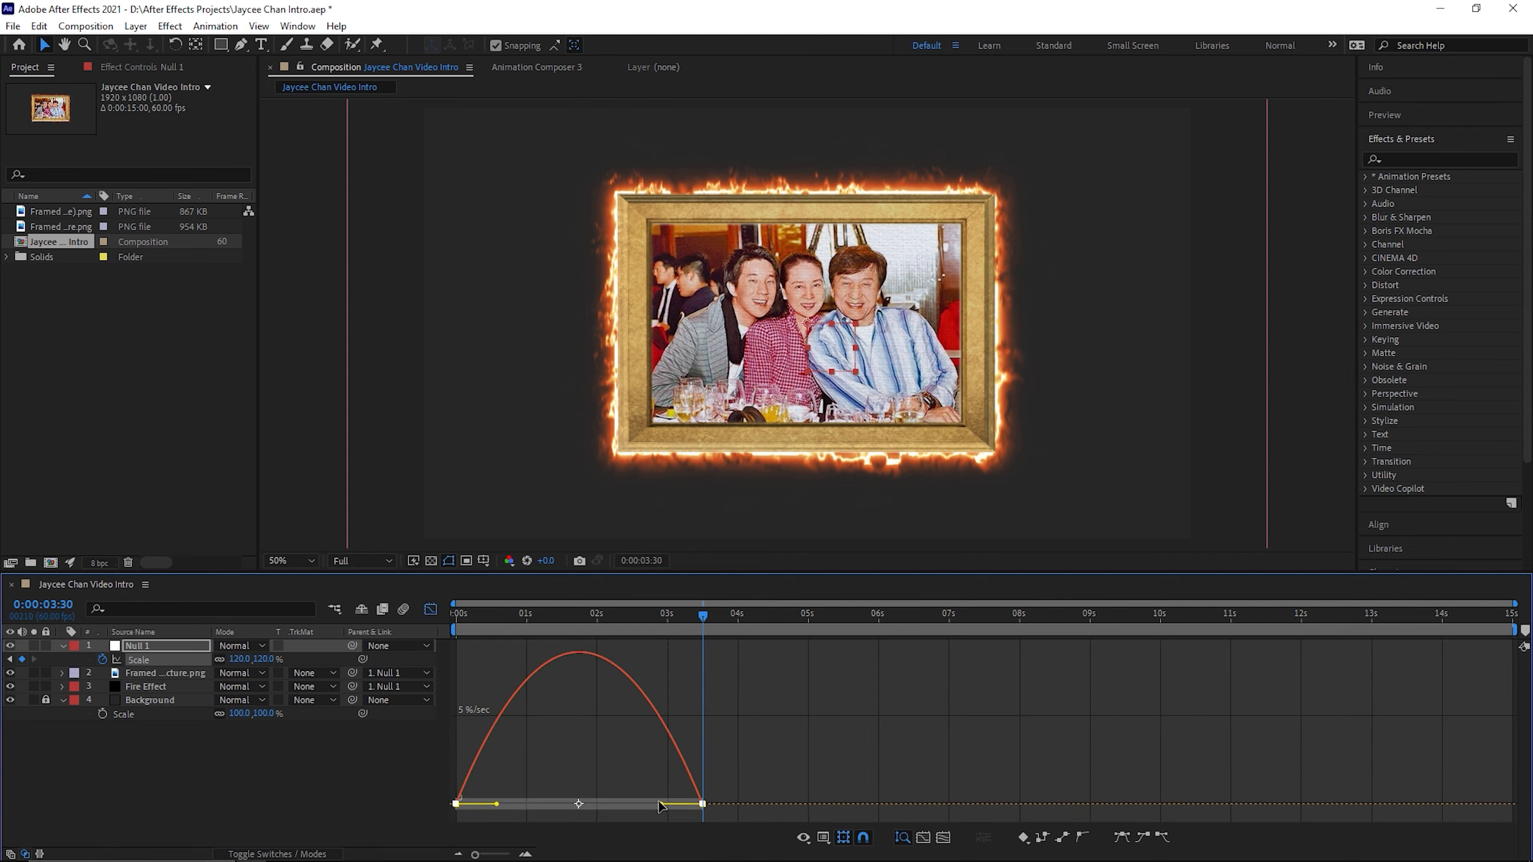
{"action": "left_click_drag", "start_coordinate": [660, 806], "coordinate": [519, 806]}
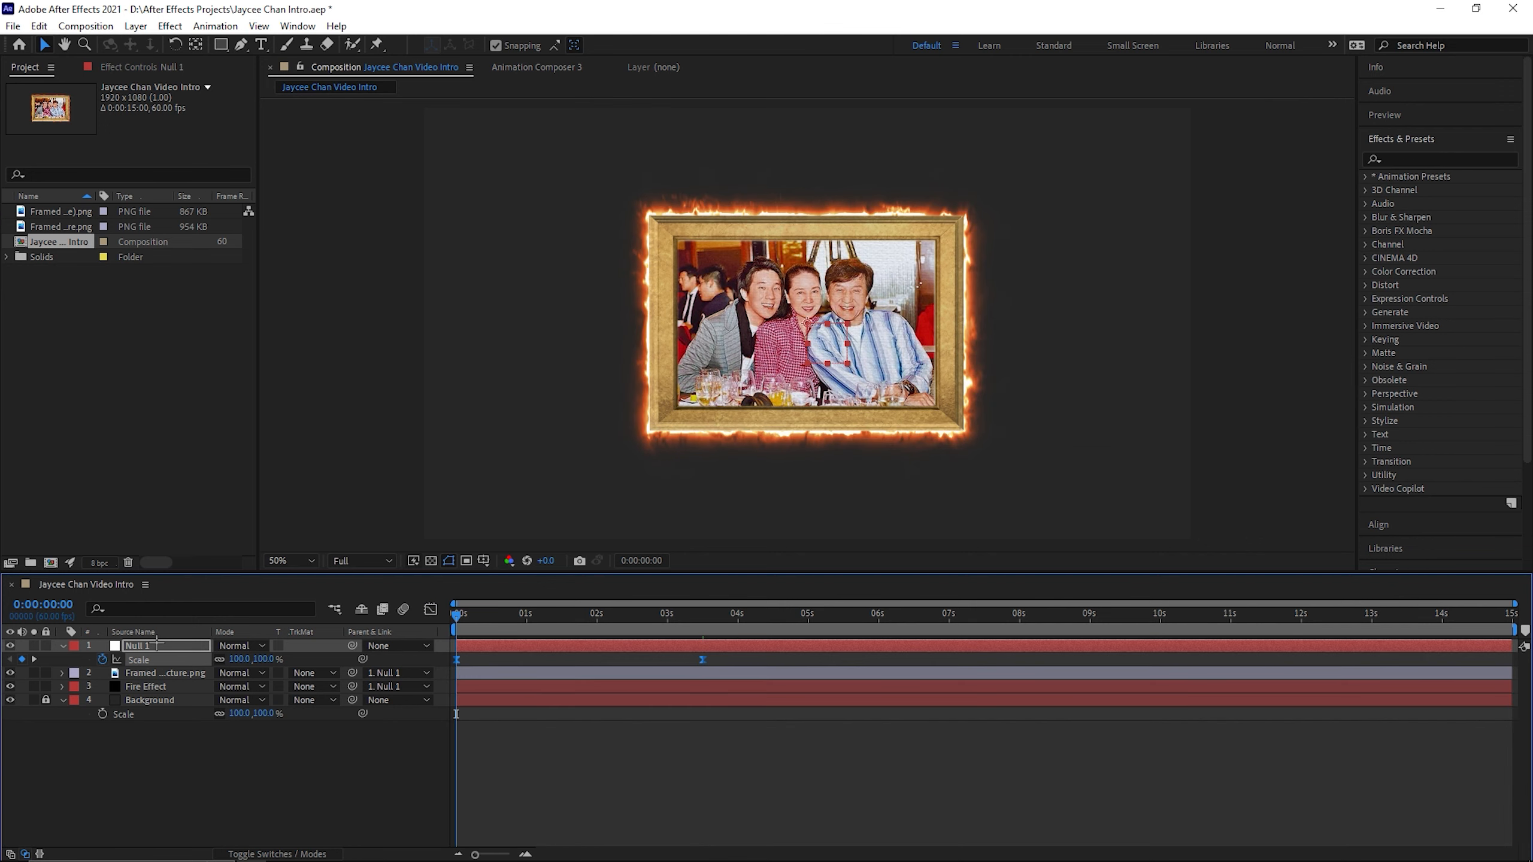
- Make Null 1 a 3D layer and keyframe an eased, slight Y Rotation from 0° at 1 second to 0:00:03:30
{"action": "right_click", "coordinate": [156, 643]}
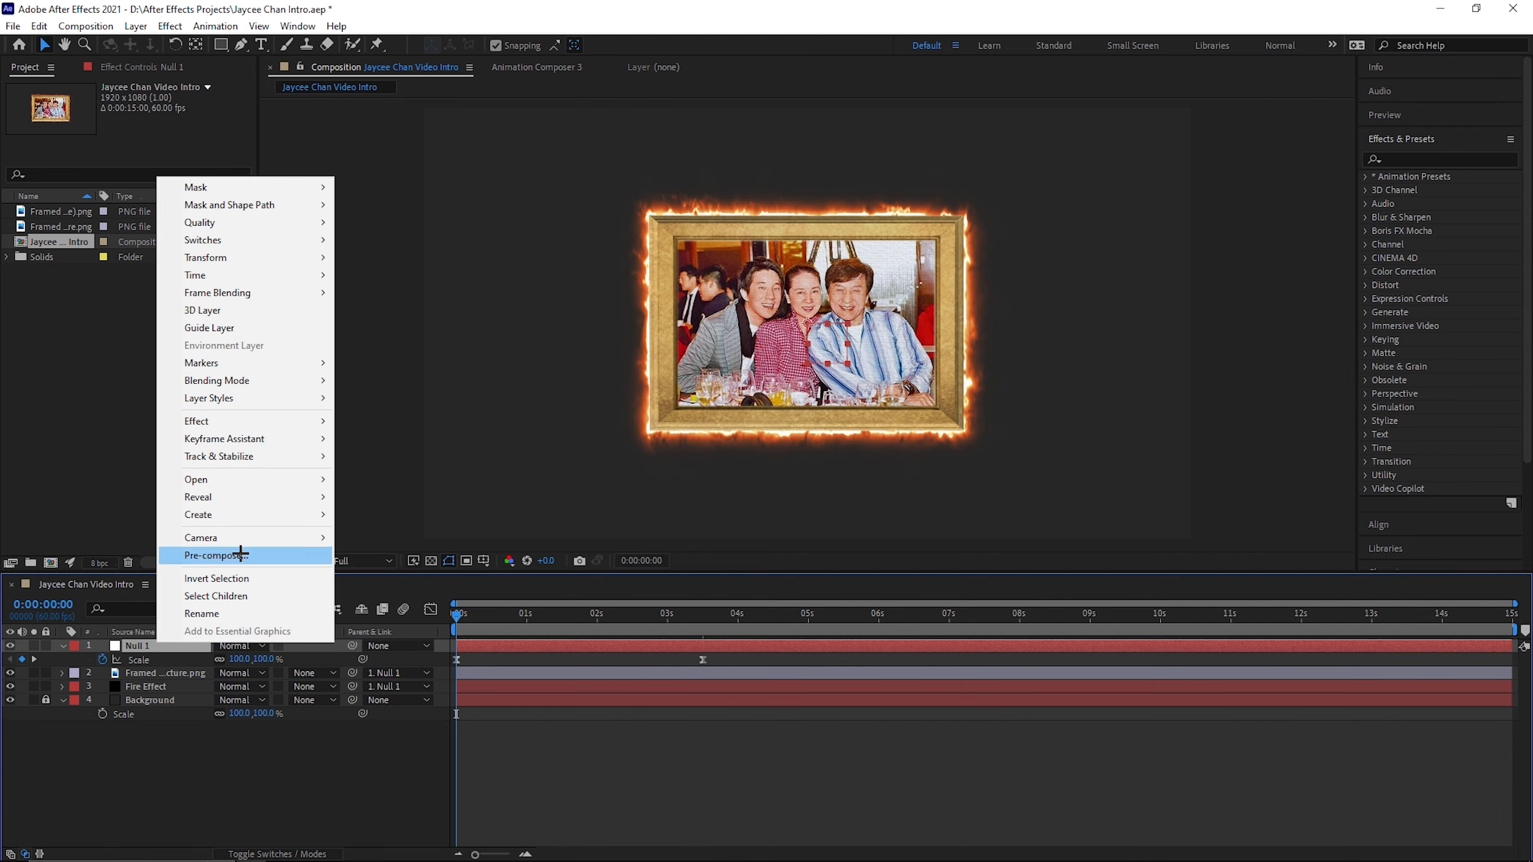
{"action": "left_click", "coordinate": [238, 311]}
{"action": "left_click", "coordinate": [526, 611]}
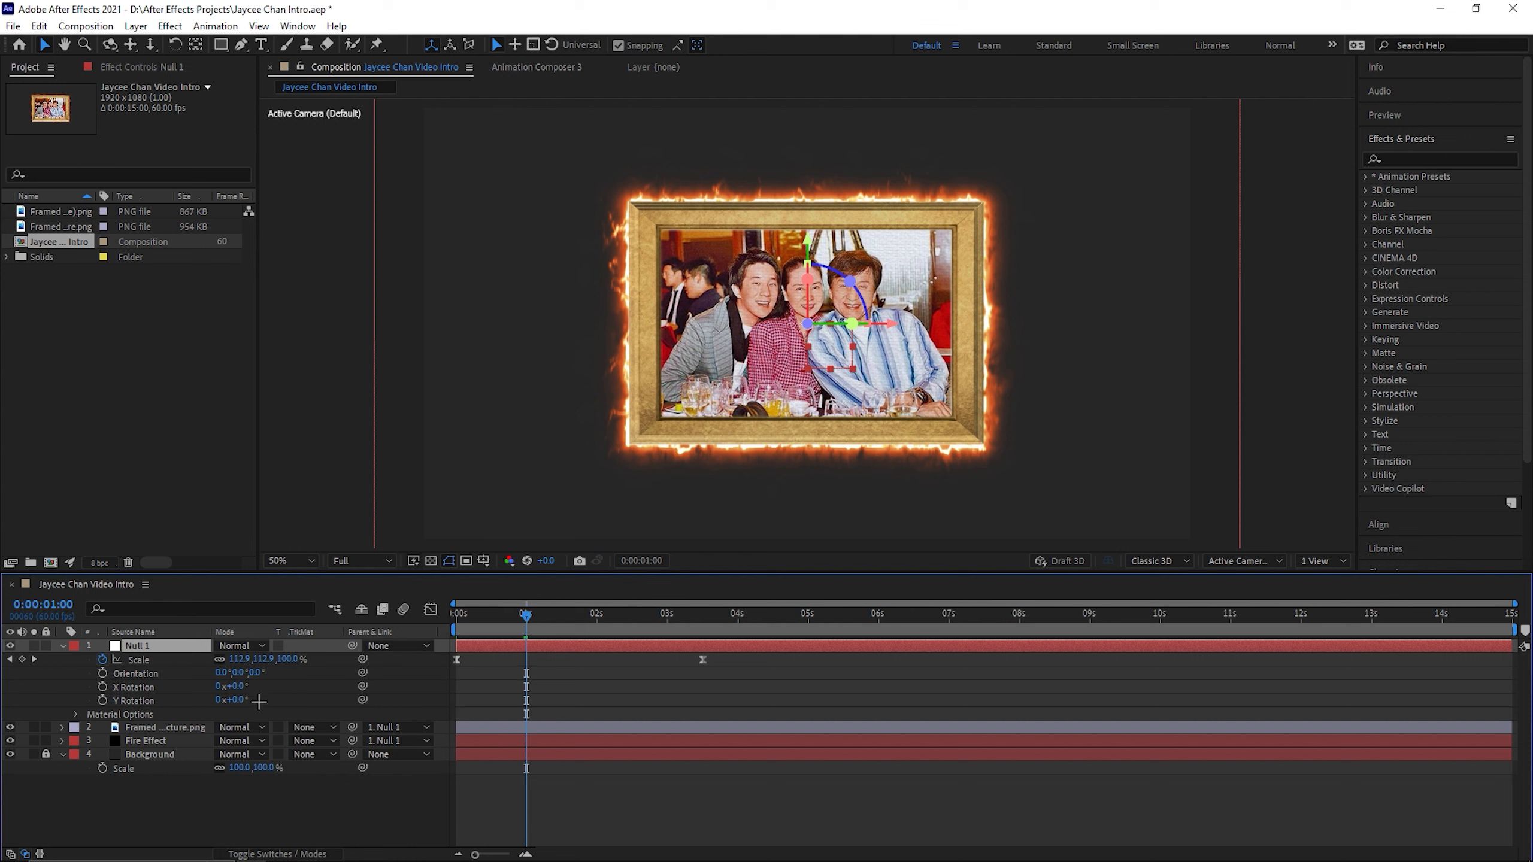
{"action": "left_click", "coordinate": [103, 701]}
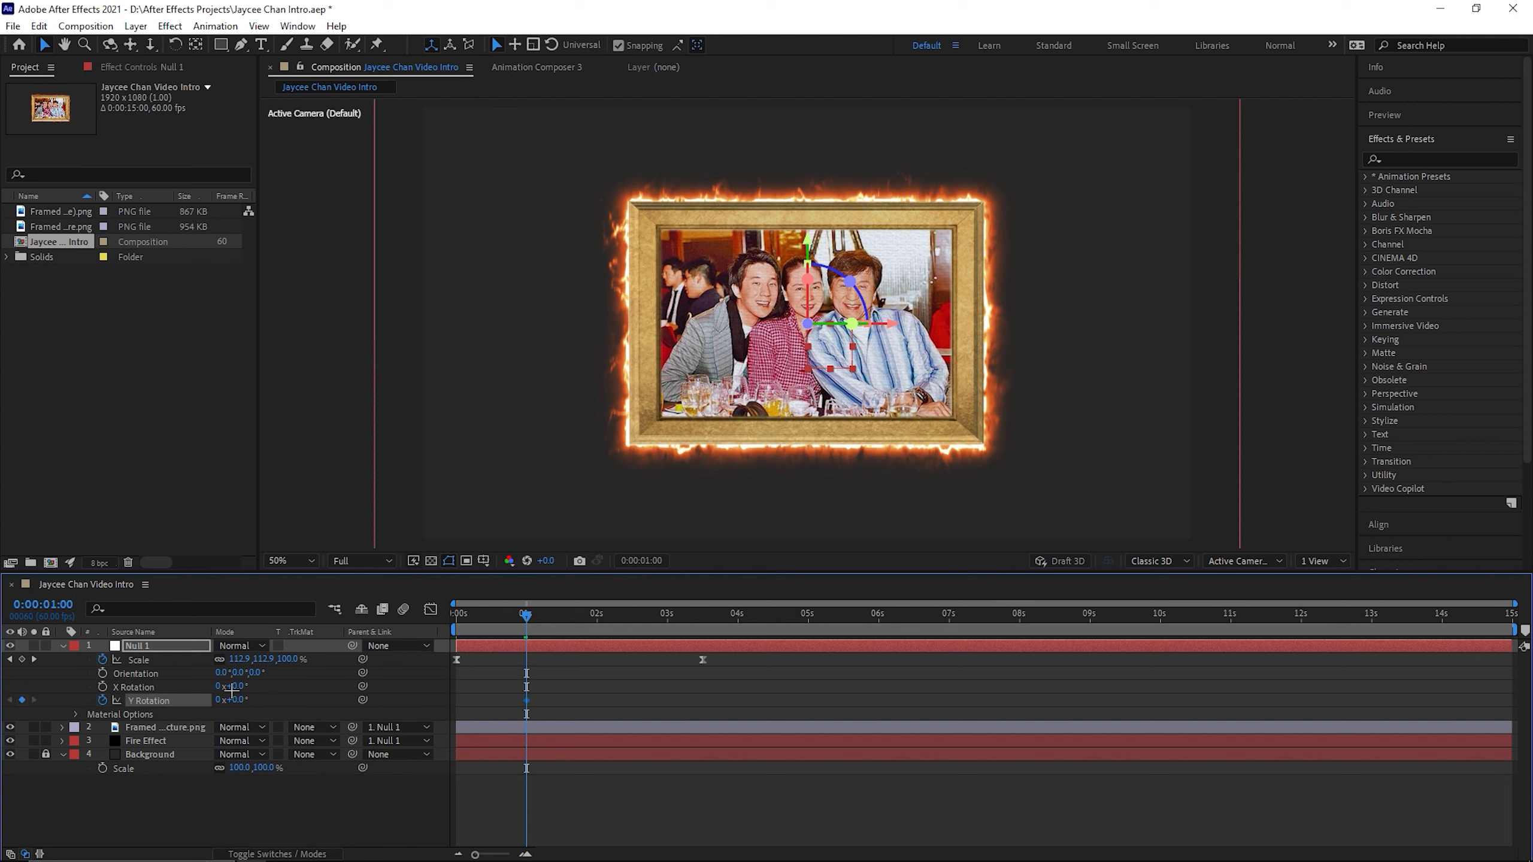
{"action": "left_click", "coordinate": [708, 614]}
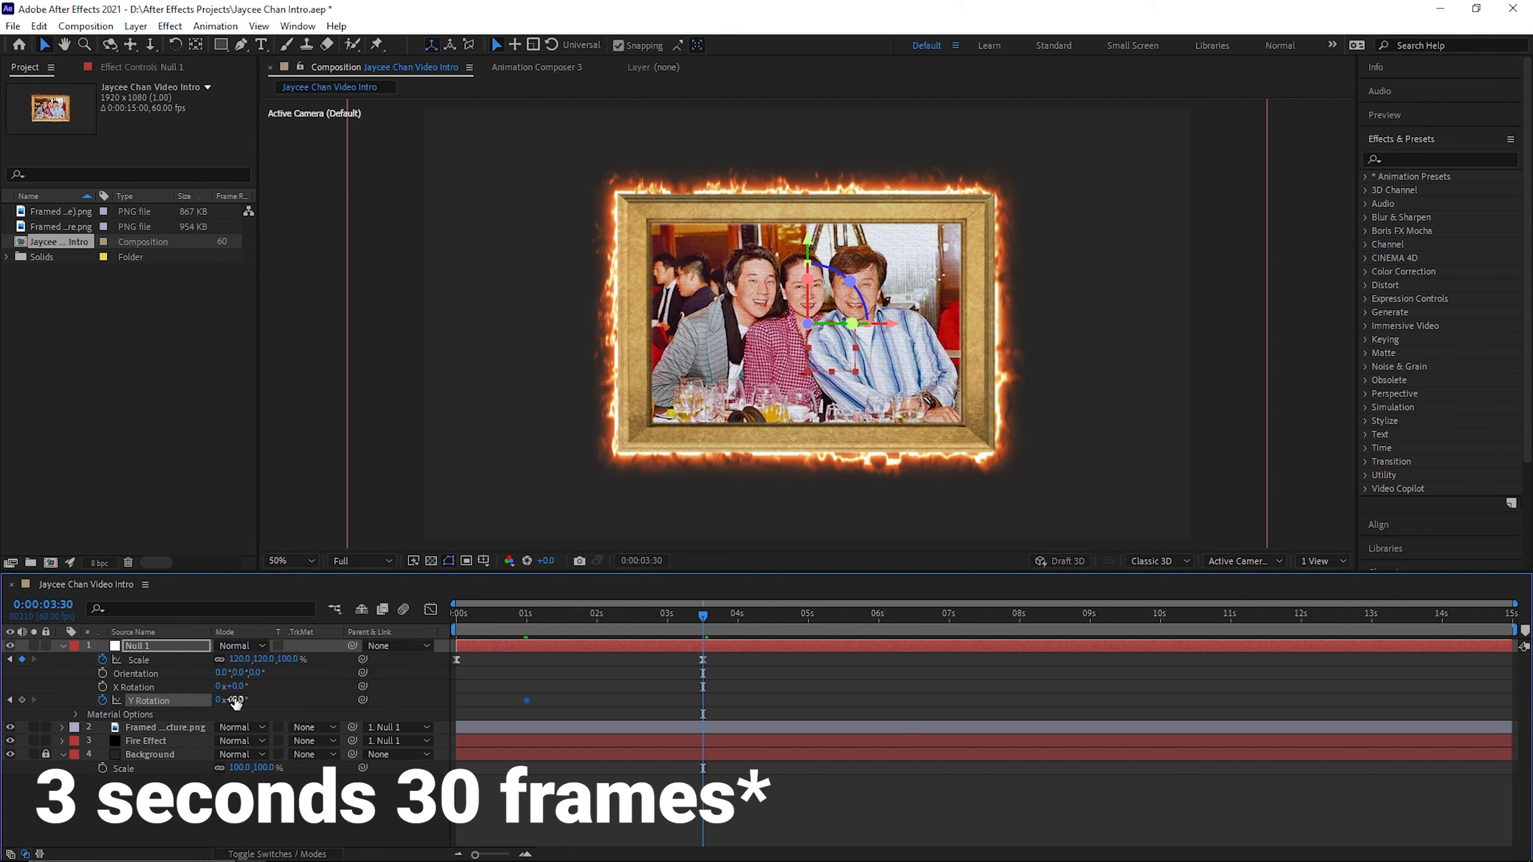
{"action": "left_click_drag", "start_coordinate": [234, 699], "coordinate": [234, 702]}
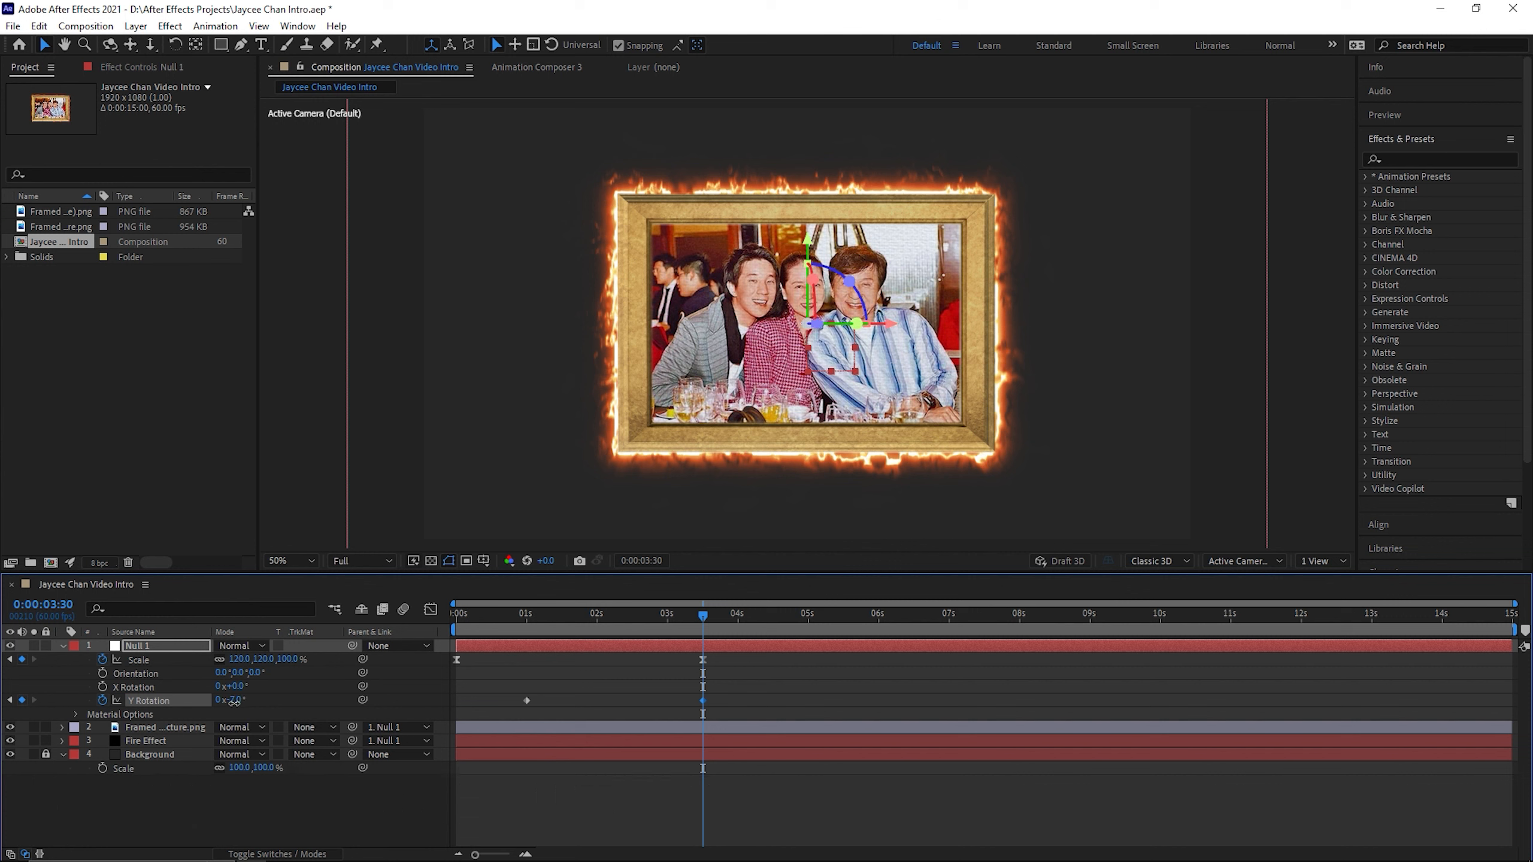
{"action": "left_click_drag", "start_coordinate": [758, 695], "coordinate": [501, 700]}
- Add the black-and-white framed picture directly above the colour version and parent it to Null 1
{"action": "key", "text": "Home"}
{"action": "left_click_drag", "start_coordinate": [60, 211], "coordinate": [137, 711]}
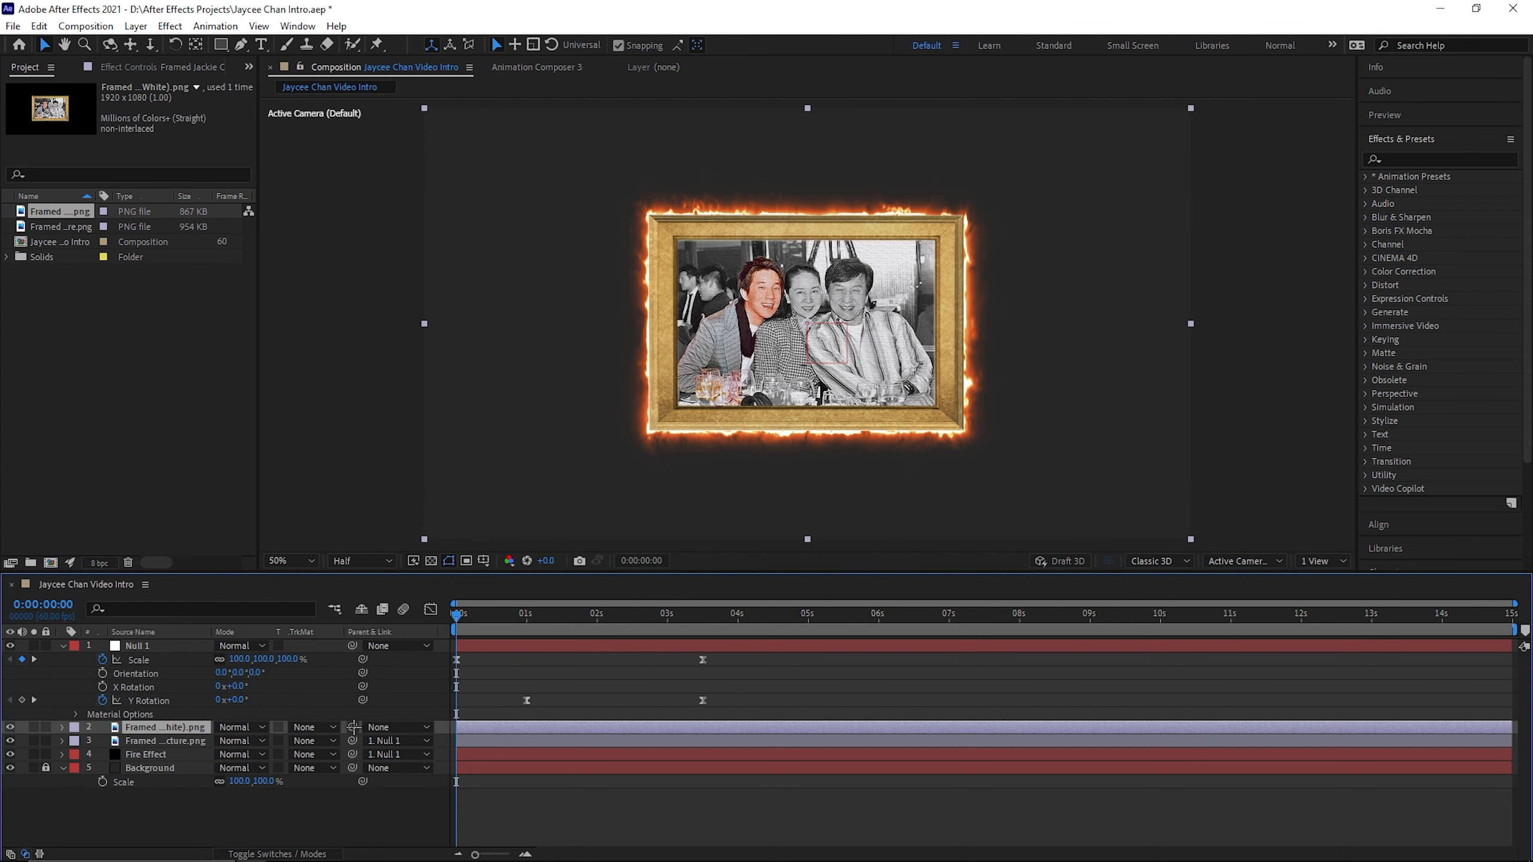
{"action": "left_click_drag", "start_coordinate": [353, 727], "coordinate": [194, 658]}
{"action": "left_click_drag", "start_coordinate": [193, 658], "coordinate": [145, 646]}
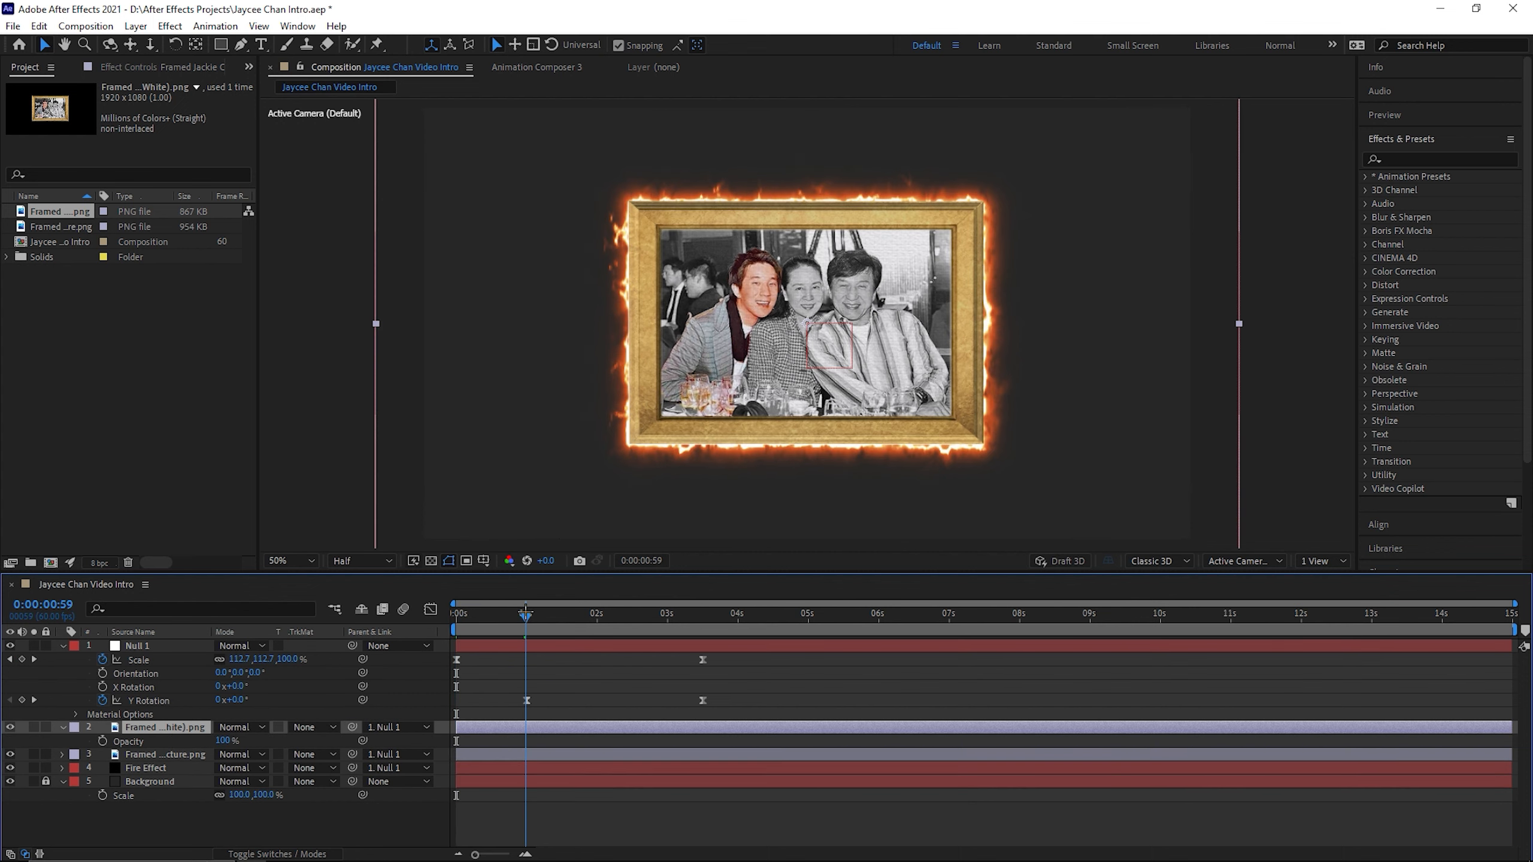
- Keyframe the black-and-white picture's Opacity from 0% at 1 second to 100% at 2 seconds, and preview the fade
{"action": "key", "text": "Page_Down"}
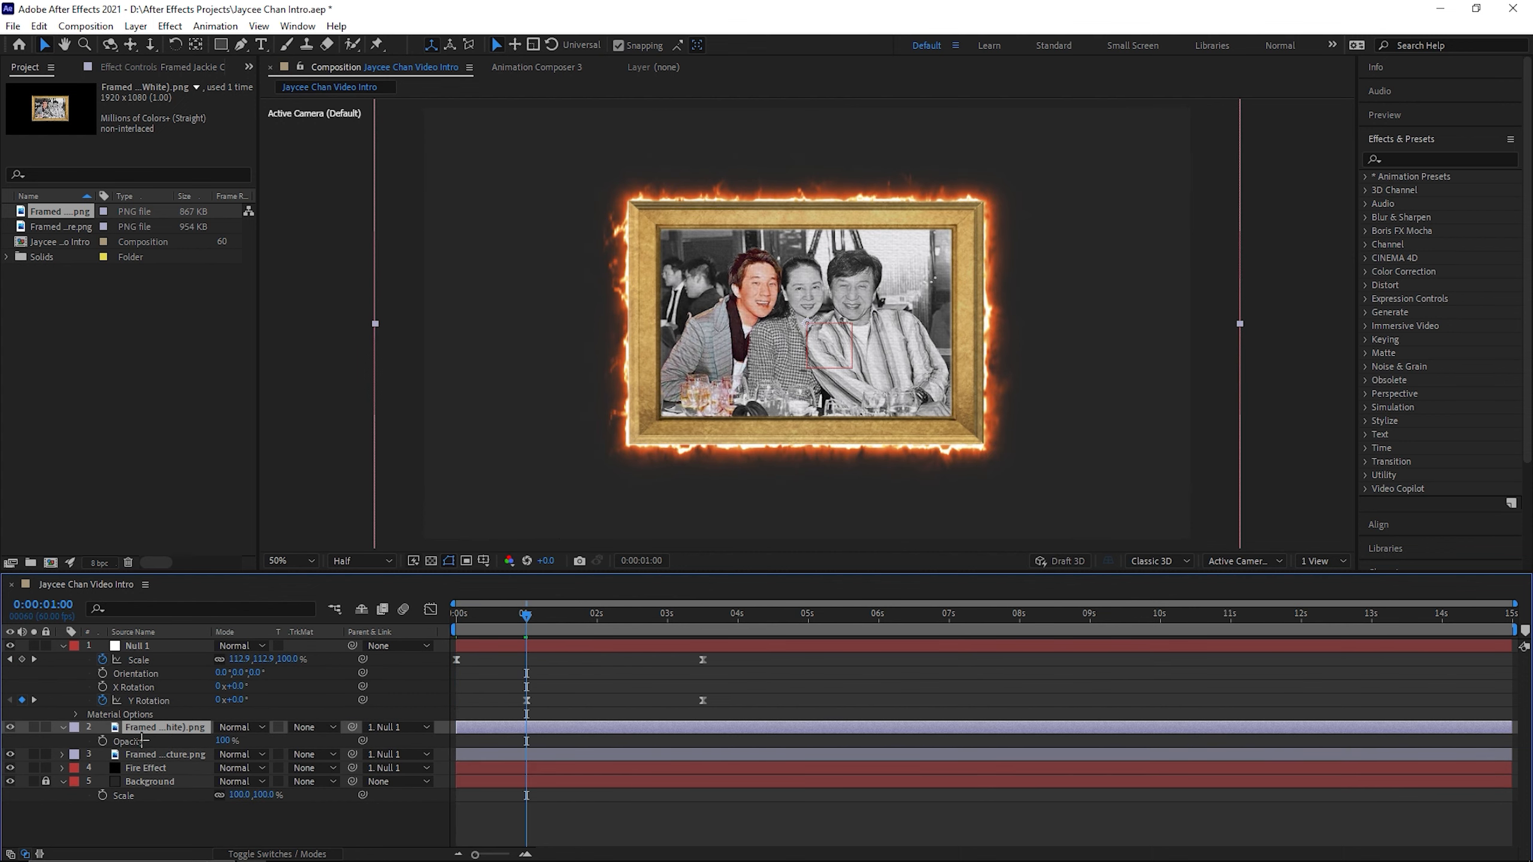
{"action": "left_click", "coordinate": [102, 740]}
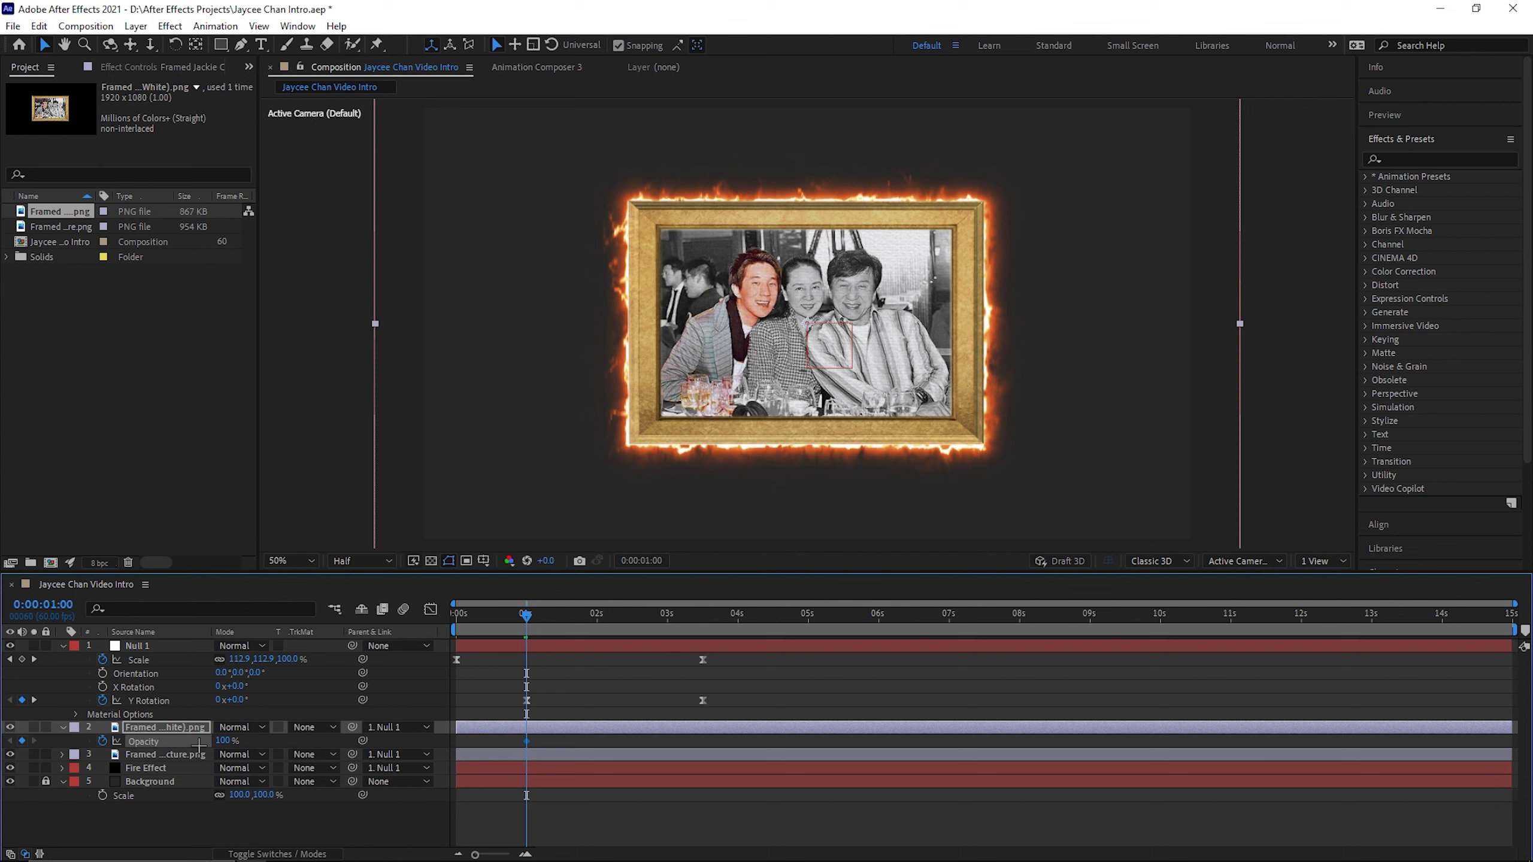
{"action": "left_click_drag", "start_coordinate": [223, 740], "coordinate": [97, 742]}
{"action": "left_click_drag", "start_coordinate": [526, 614], "coordinate": [597, 615]}
{"action": "left_click_drag", "start_coordinate": [221, 741], "coordinate": [499, 741]}
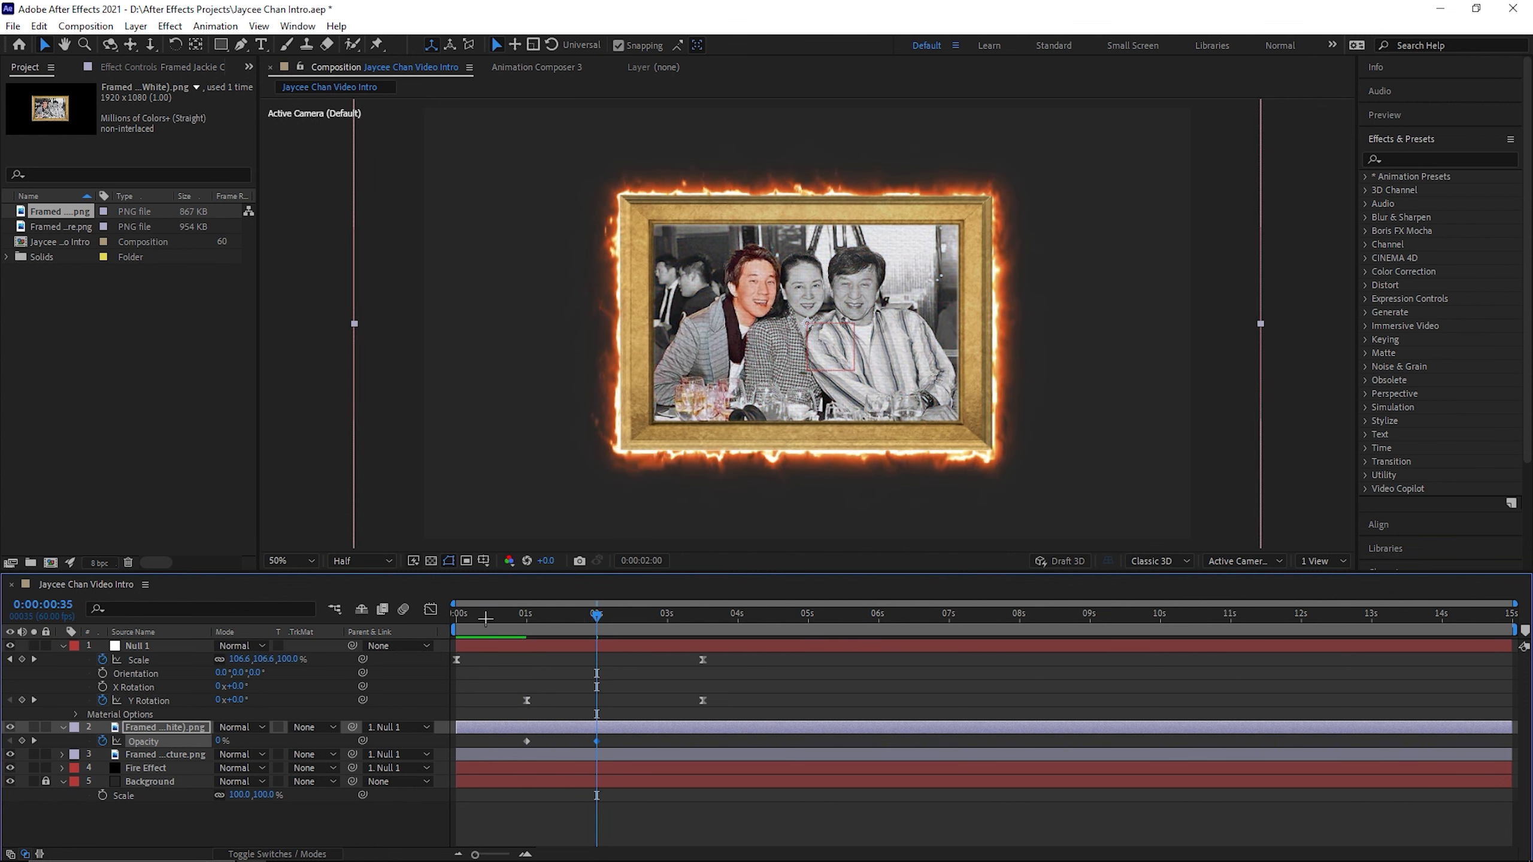
{"action": "key", "text": "Home"}
{"action": "key", "text": "space"}
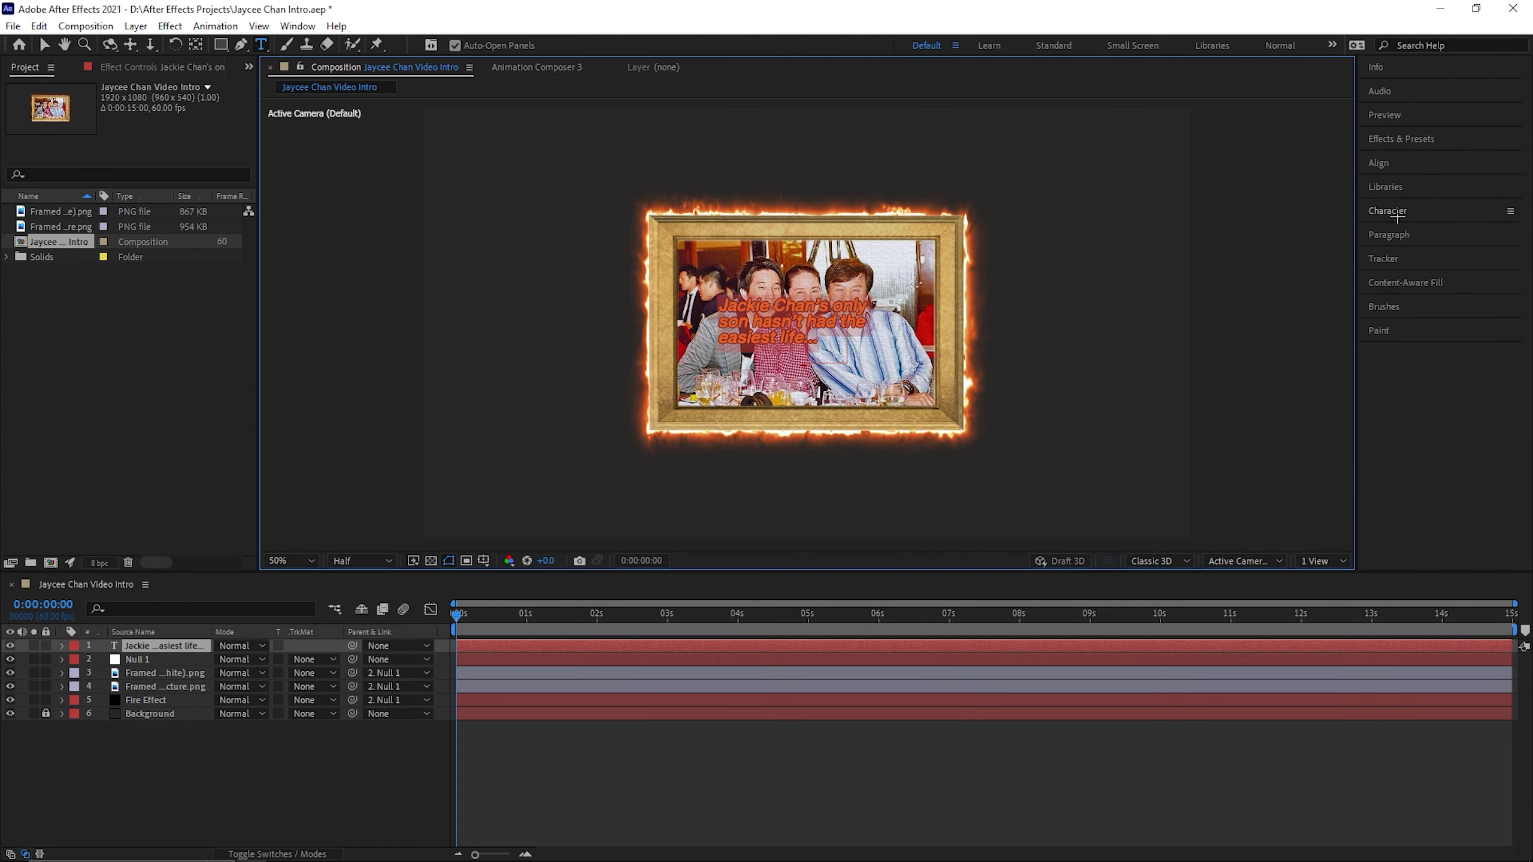
- Place the caption text layer beneath Null 1, parent it to the null, reposition it over the photo's lower-left area, and preview
{"action": "left_click", "coordinate": [1398, 219]}
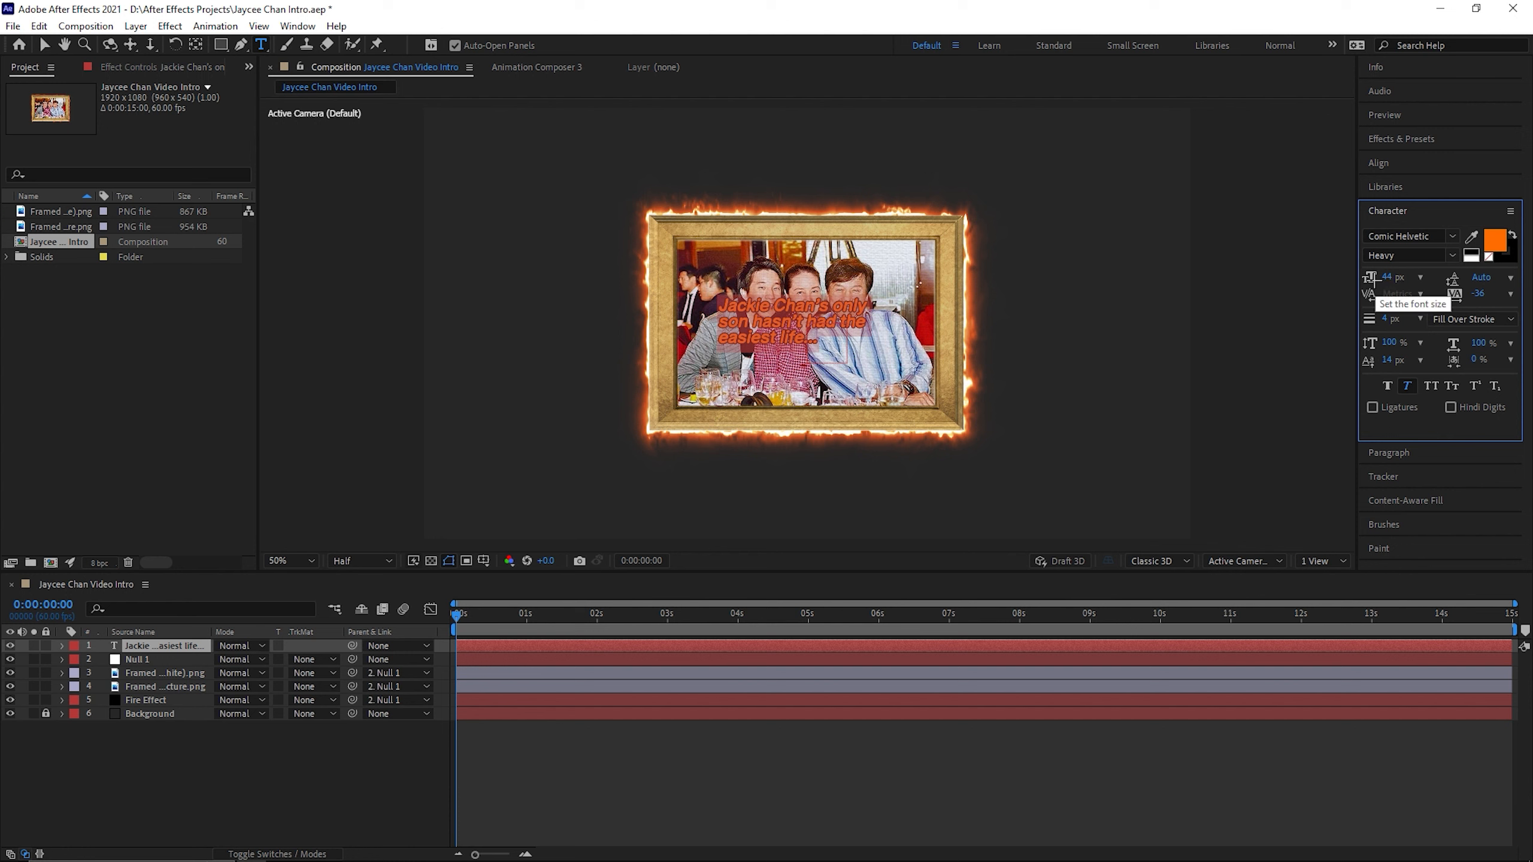
{"action": "key", "text": "v"}
{"action": "left_click_drag", "start_coordinate": [183, 651], "coordinate": [181, 665]}
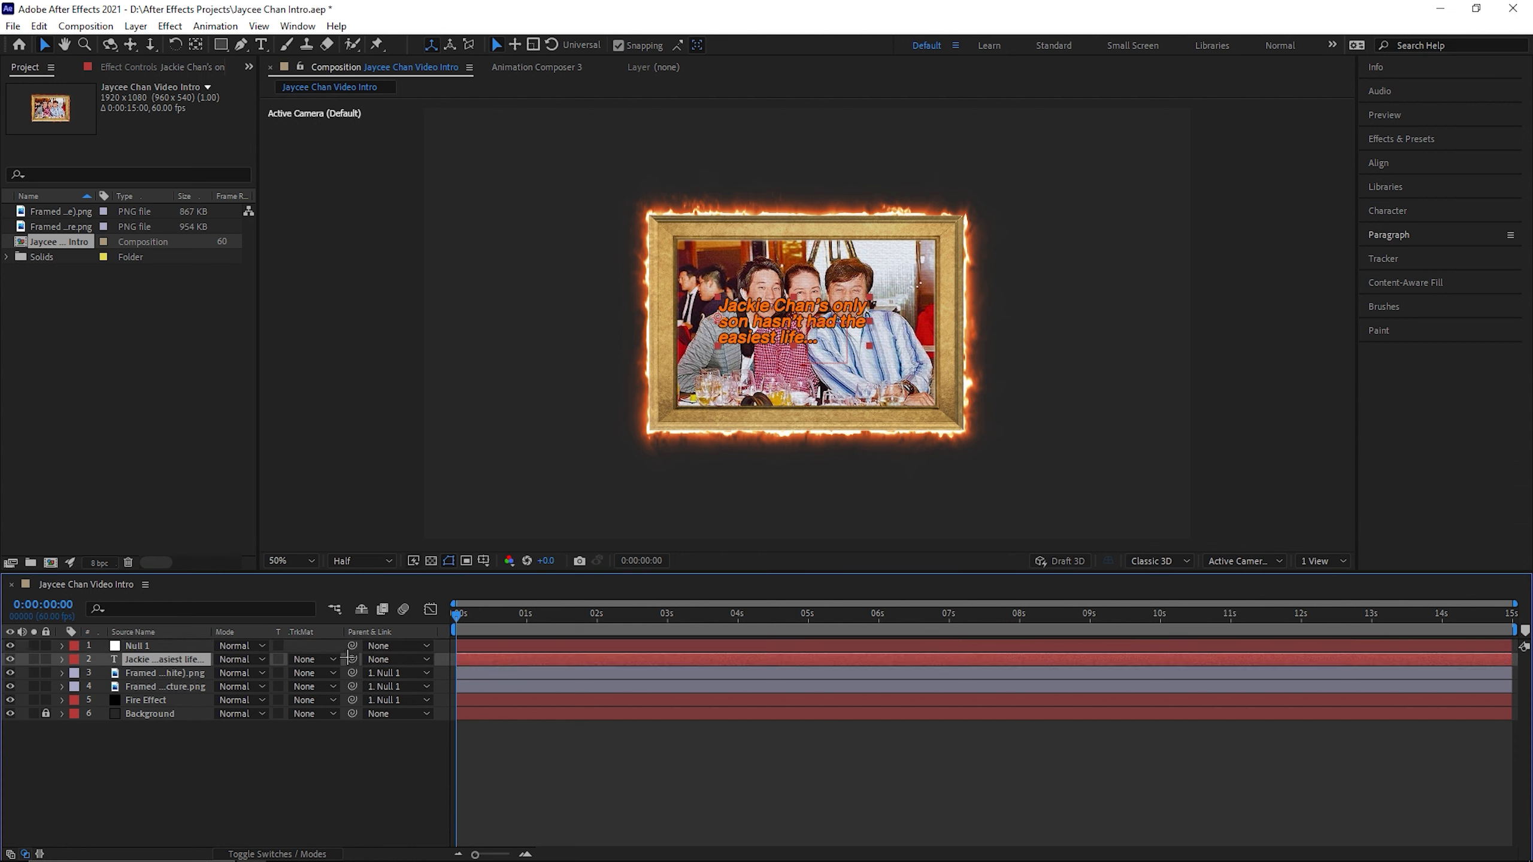
{"action": "left_click_drag", "start_coordinate": [775, 331], "coordinate": [736, 358]}
{"action": "left_click", "coordinate": [664, 746]}
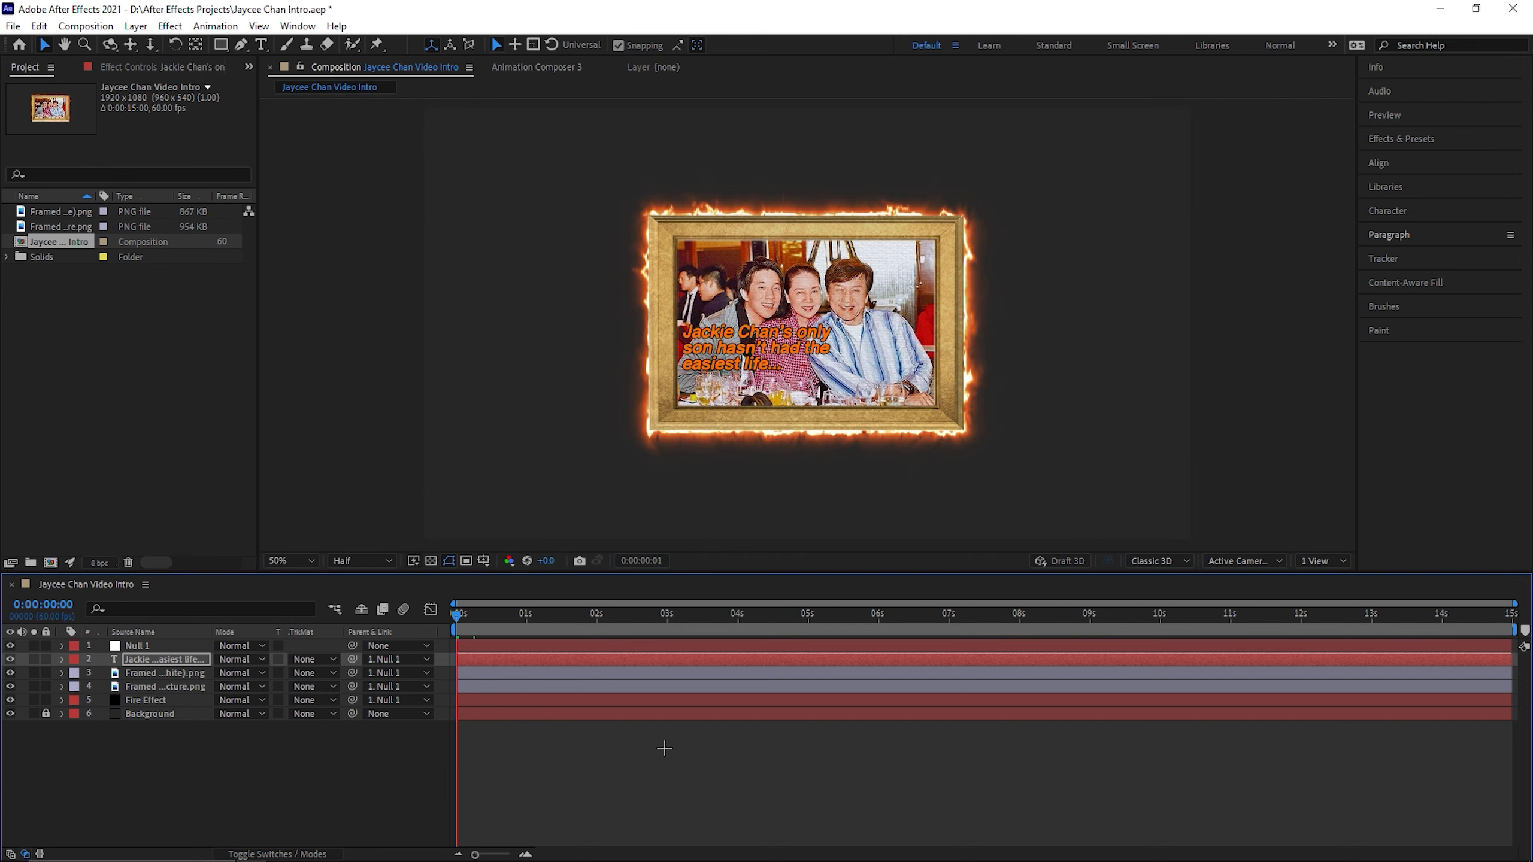
{"action": "key", "text": "space"}
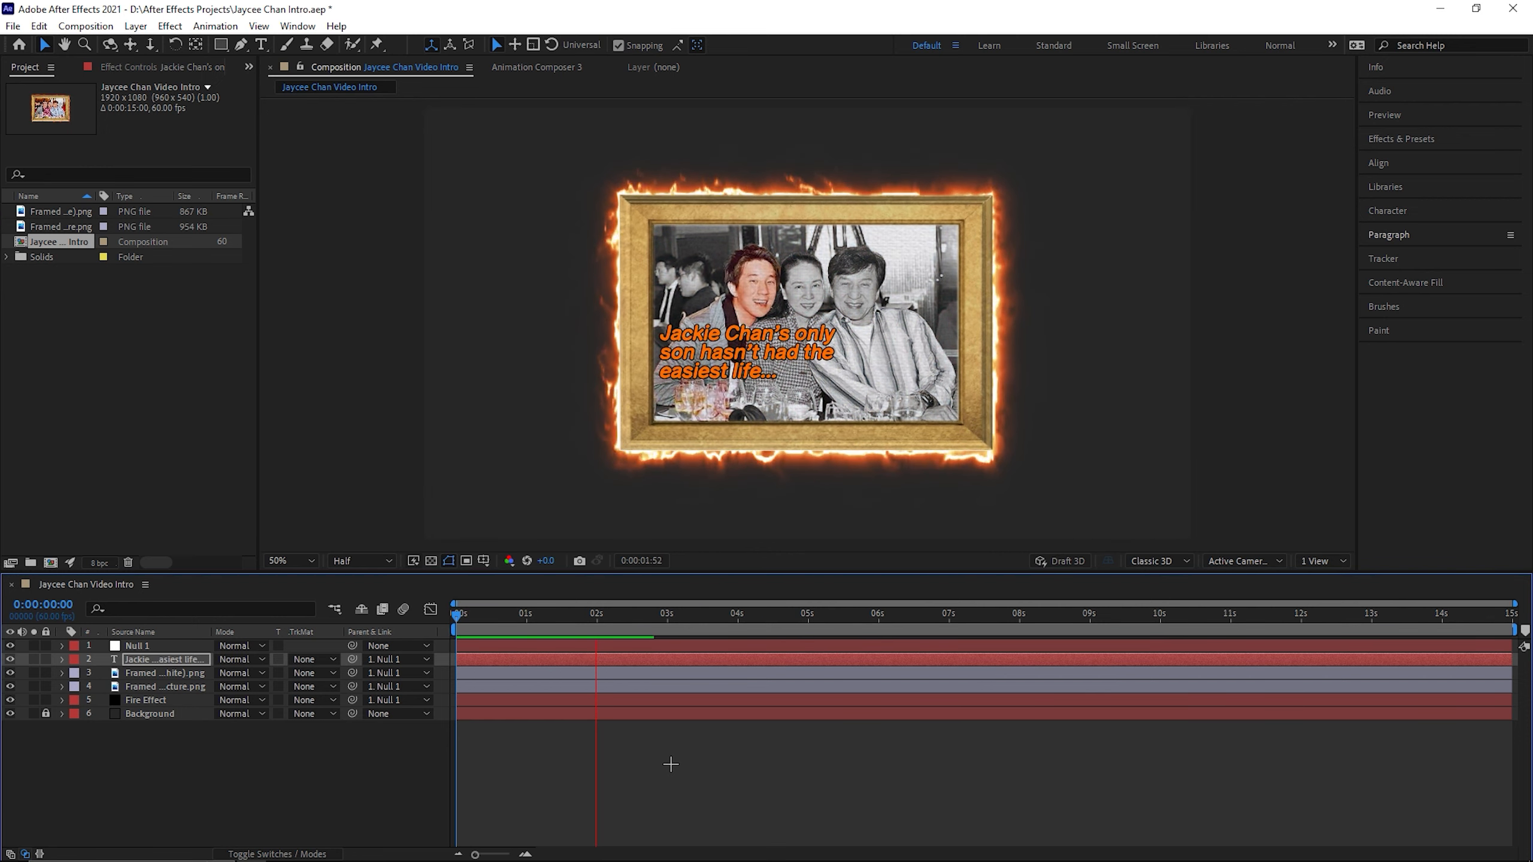
{"action": "key", "text": "space"}
- Add an Opacity animator to the caption text layer and set the animator's Opacity to 0%
{"action": "left_click", "coordinate": [62, 659]}
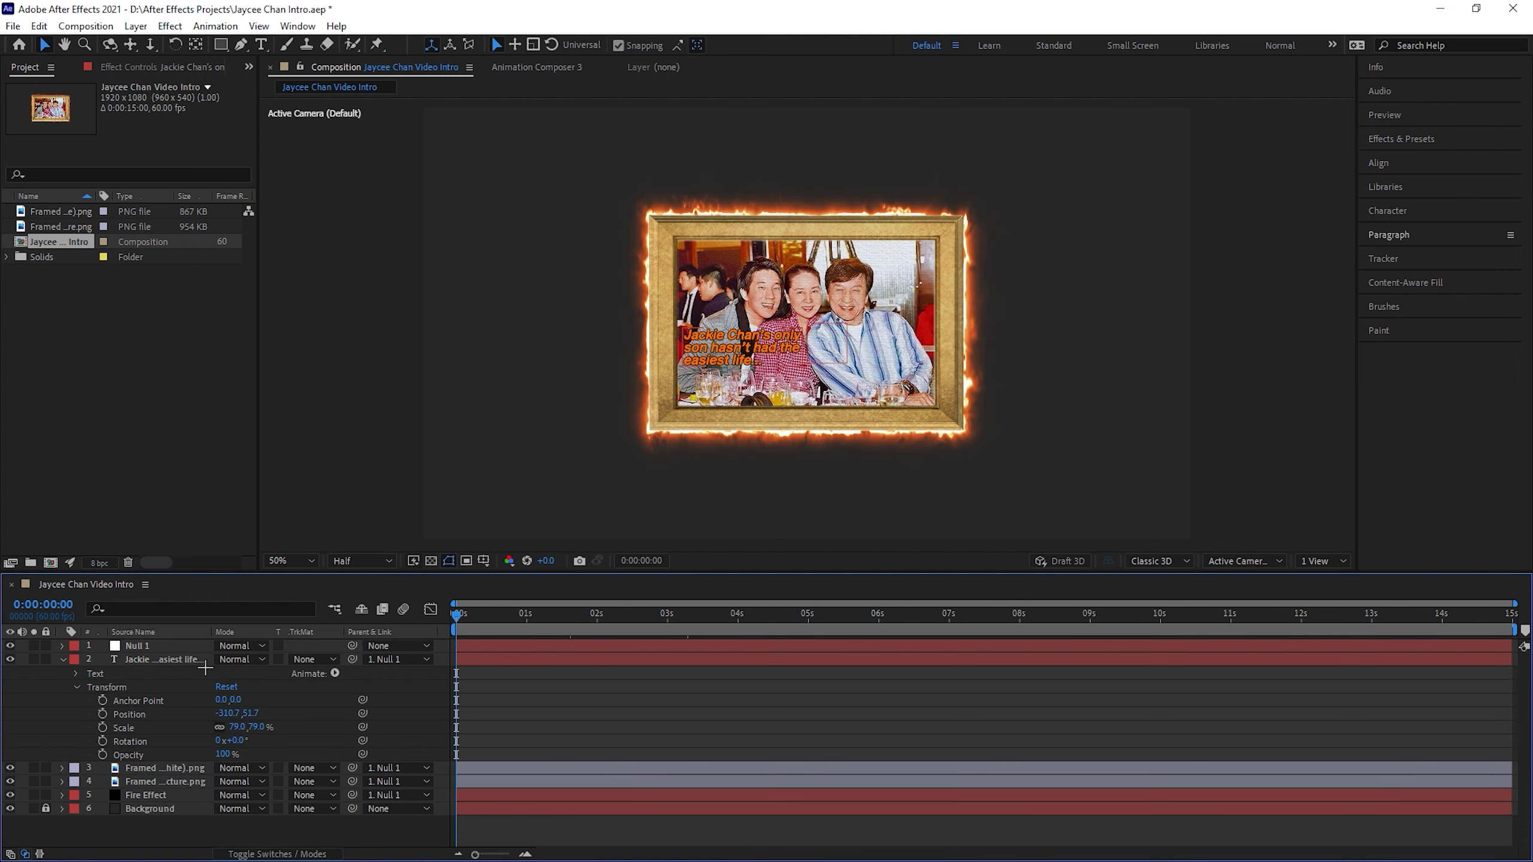
{"action": "left_click", "coordinate": [335, 673]}
{"action": "left_click", "coordinate": [399, 472]}
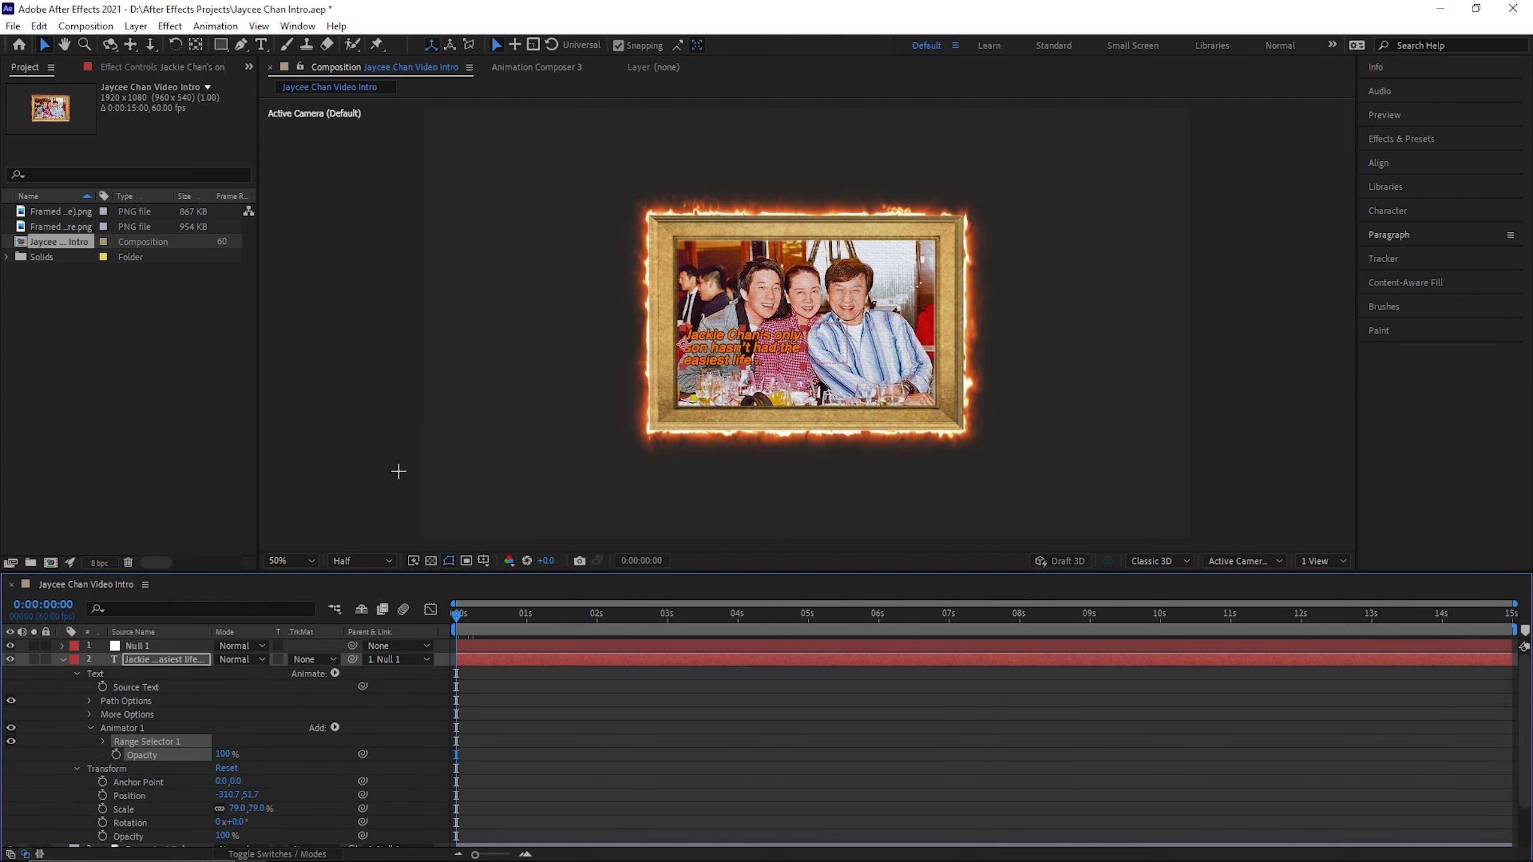
{"action": "scroll", "coordinate": [310, 713], "scroll_direction": "down", "scroll_amount": 2}
{"action": "left_click_drag", "start_coordinate": [222, 714], "coordinate": [52, 719]}
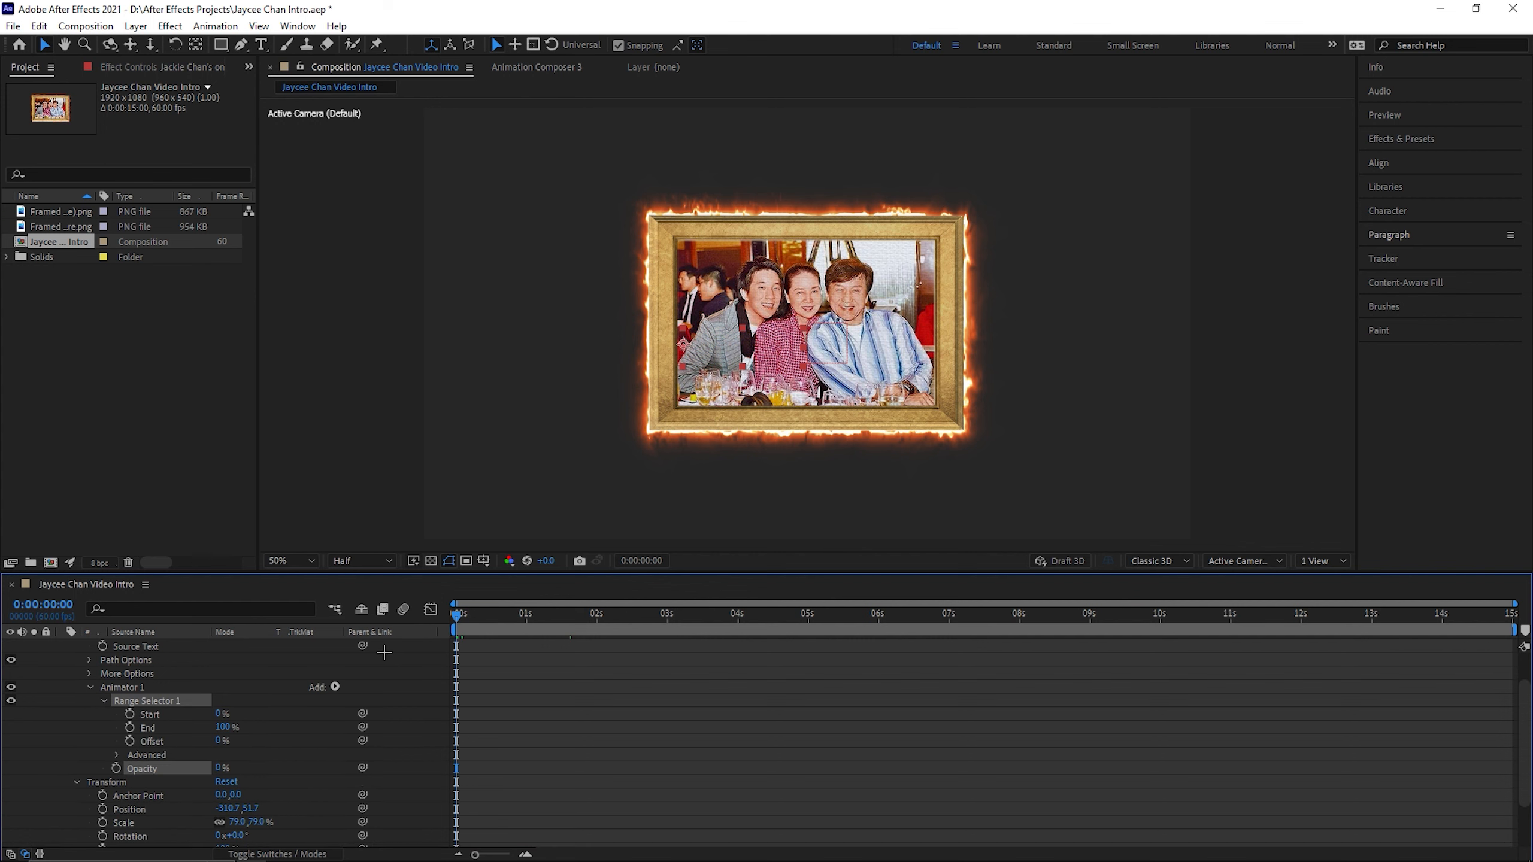
- Set the caption's Range Selector Start to 100%, keyframe End at 0% on the first frame and again at 0:00:03:30, and preview
{"action": "left_click_drag", "start_coordinate": [220, 715], "coordinate": [400, 712]}
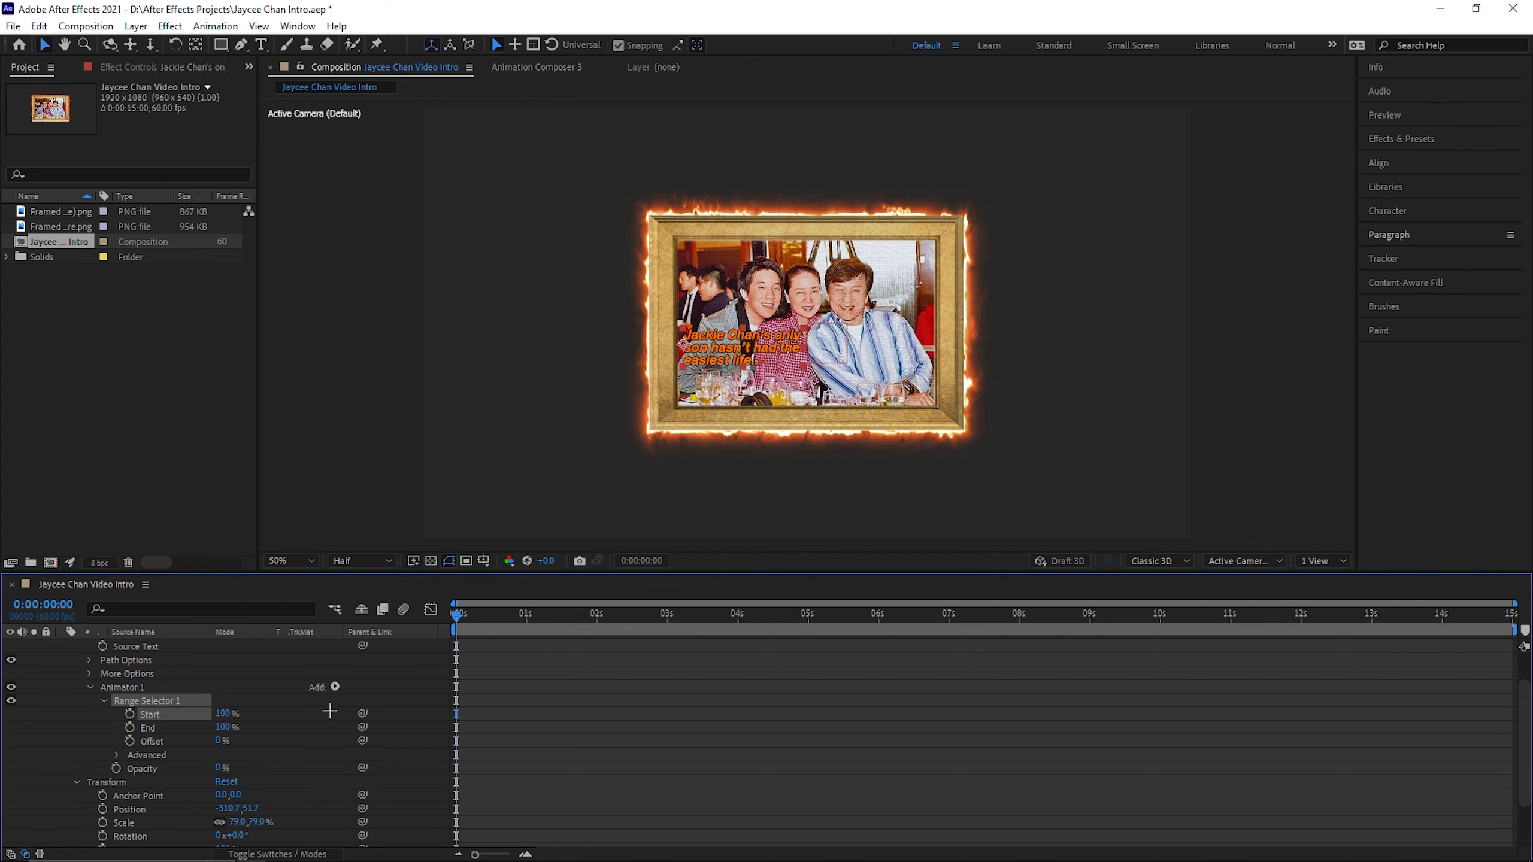
{"action": "left_click", "coordinate": [129, 727]}
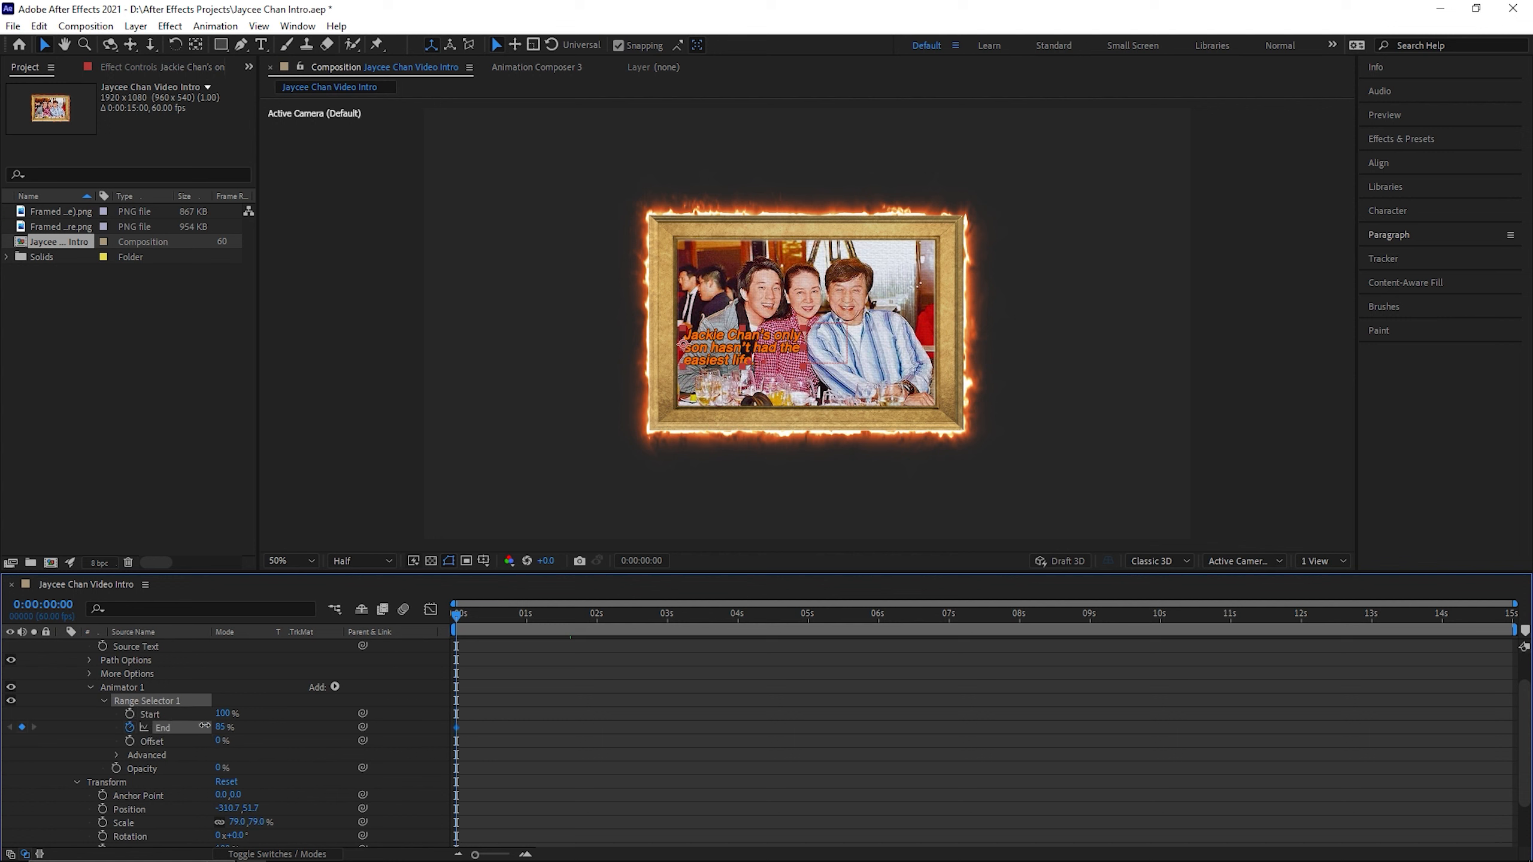
{"action": "left_click", "coordinate": [702, 613]}
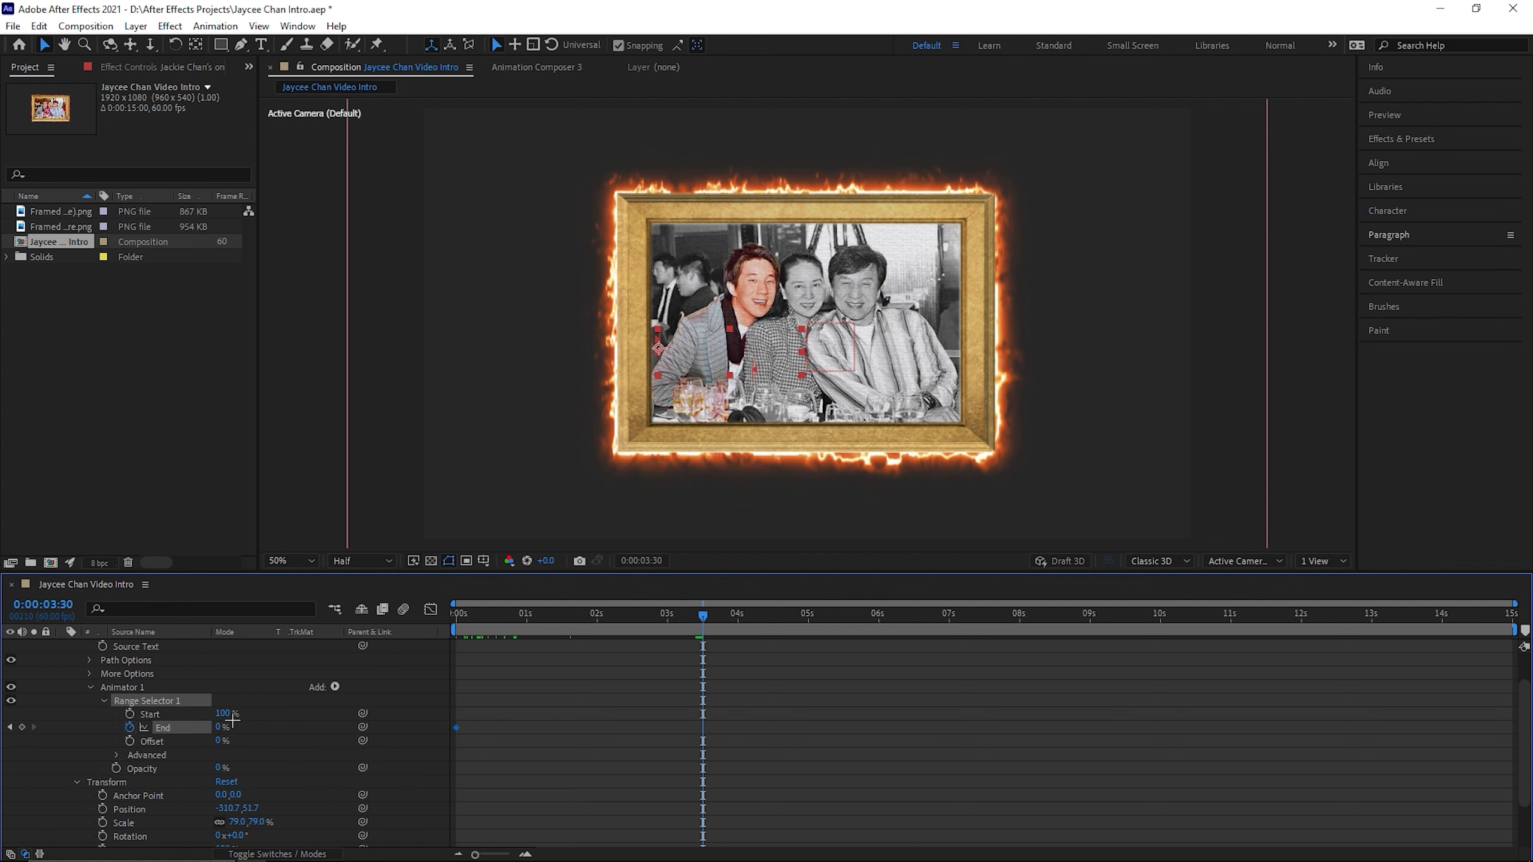
{"action": "key", "text": "Home"}
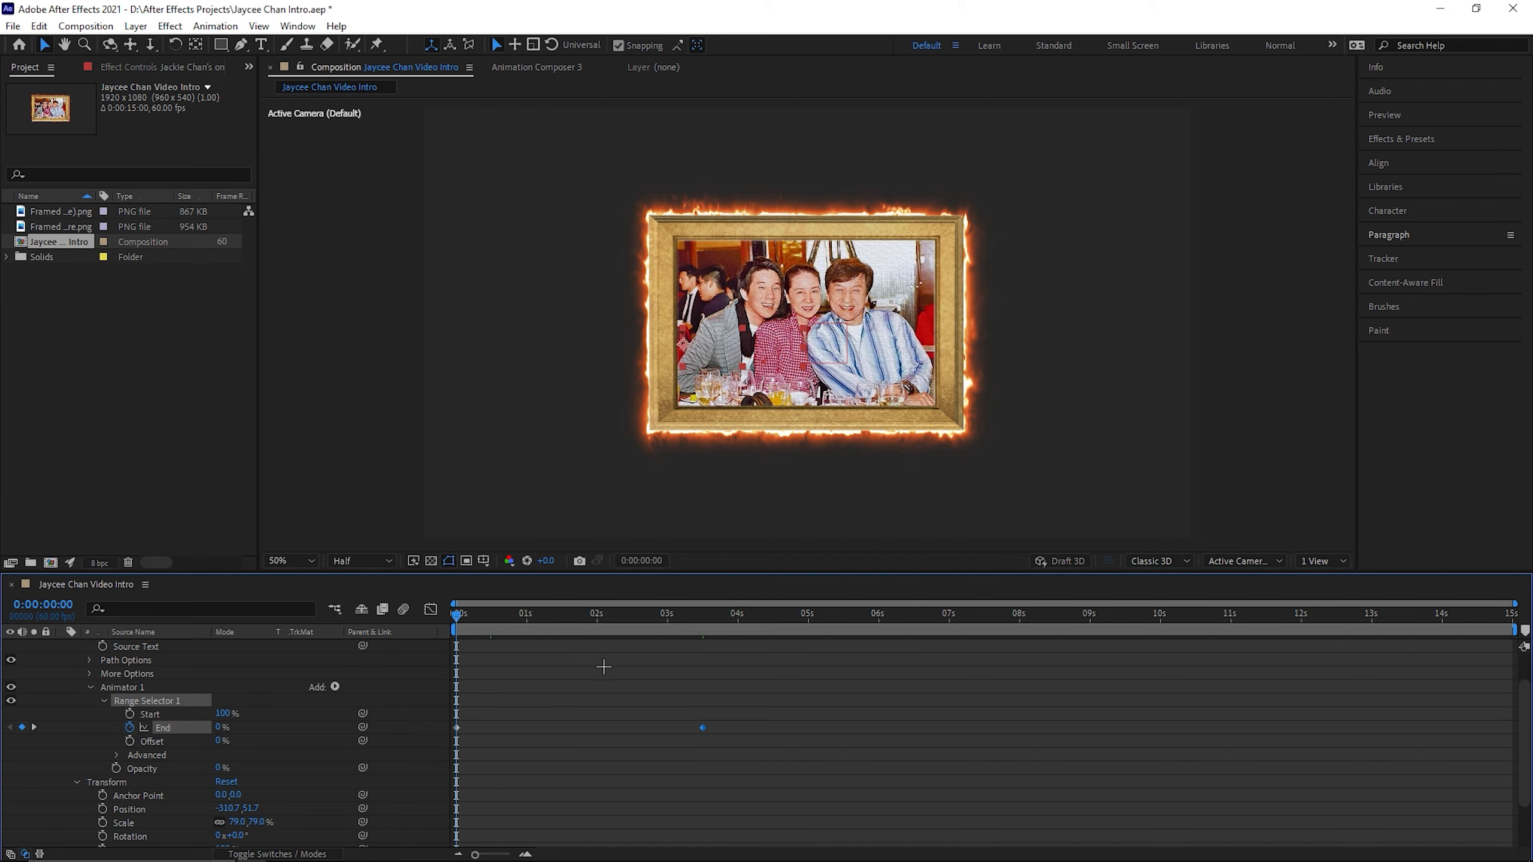
{"action": "key", "text": "space"}
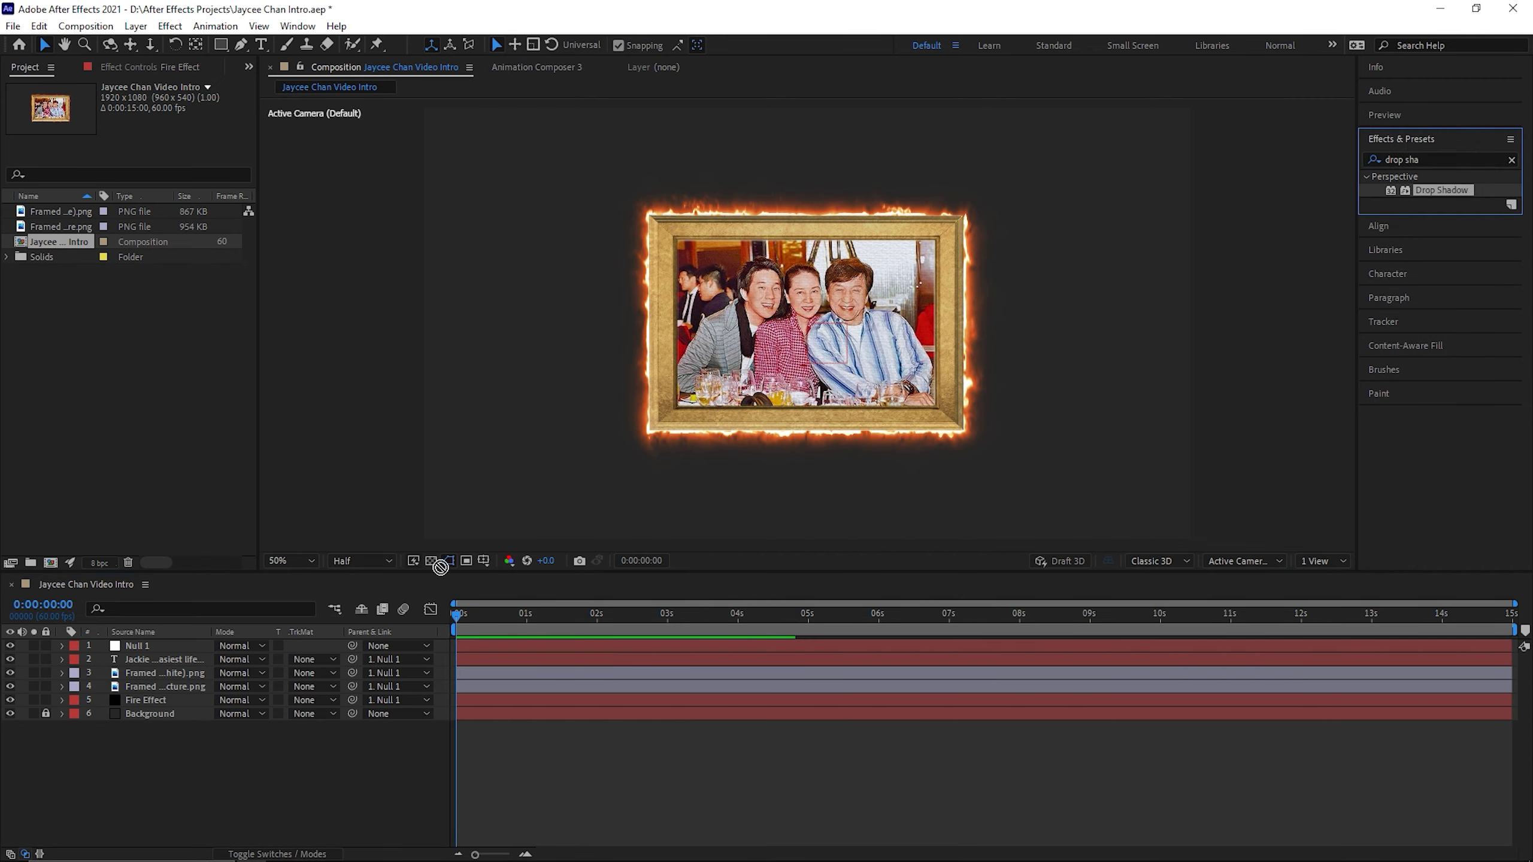
- Apply the Drop Shadow effect to the caption text layer
{"action": "double_click", "coordinate": [1441, 190]}
{"action": "left_click_drag", "start_coordinate": [1413, 199], "coordinate": [151, 320]}
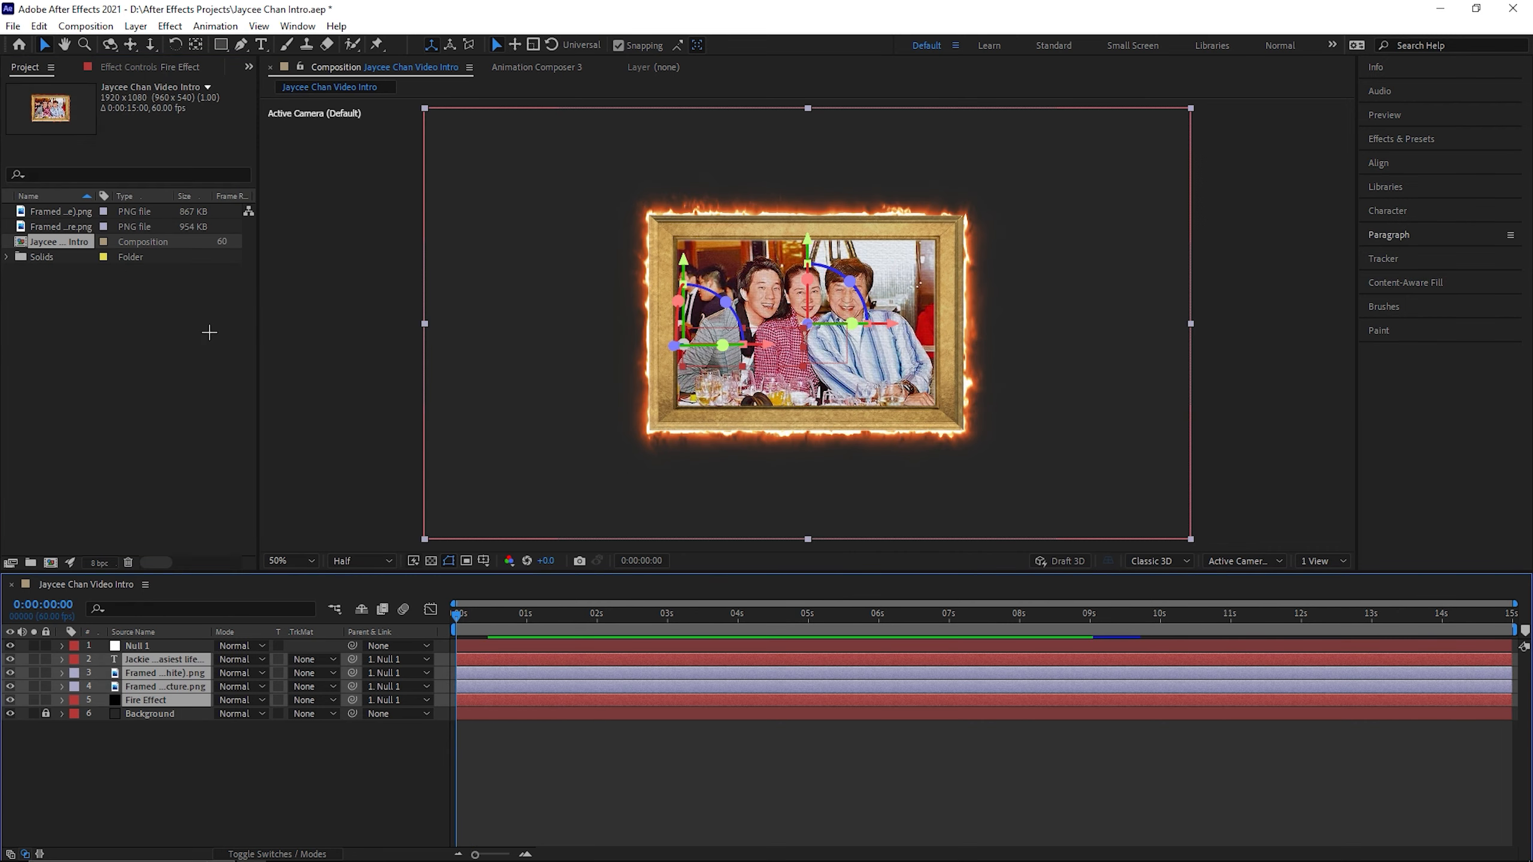
{"action": "left_click", "coordinate": [525, 734]}
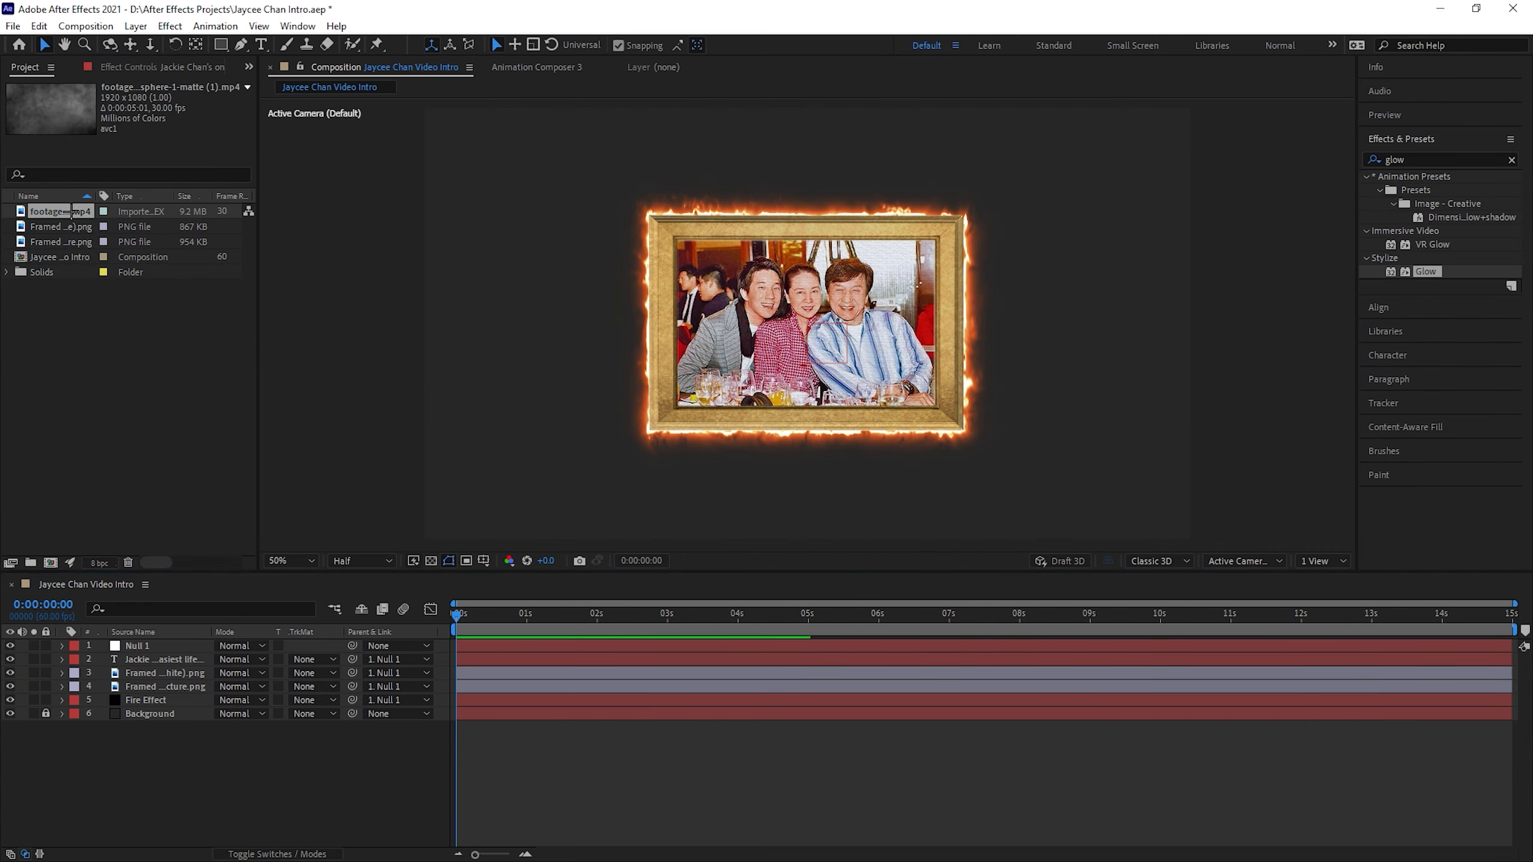
- Add the smoke footage directly above the Background layer, set its blending mode to Lighten, and preview
{"action": "left_click_drag", "start_coordinate": [60, 211], "coordinate": [159, 707]}
{"action": "left_click", "coordinate": [239, 714]}
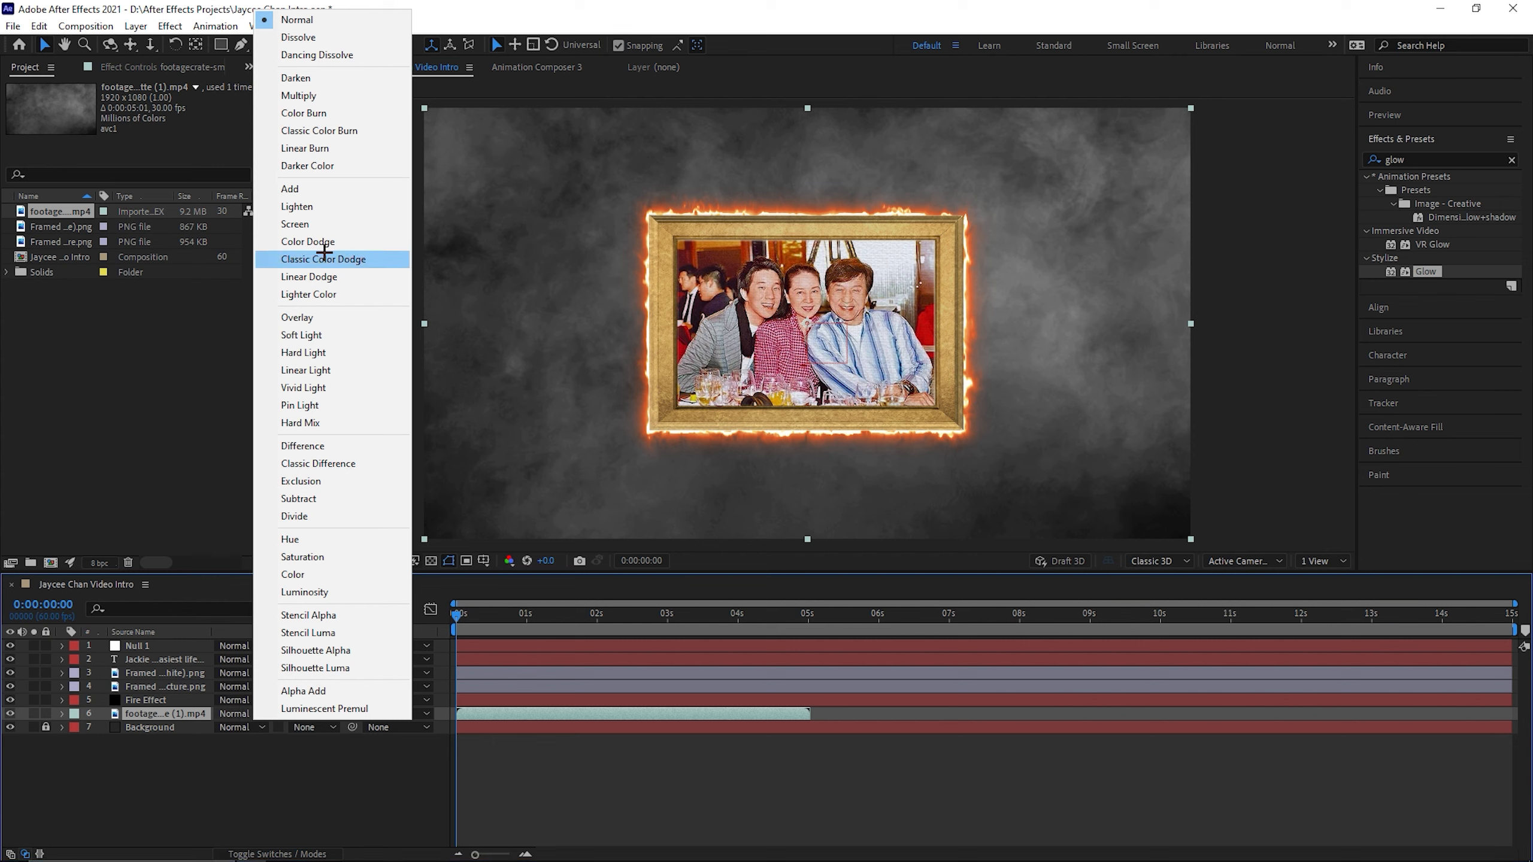
{"action": "left_click", "coordinate": [296, 206]}
{"action": "key", "text": "space"}
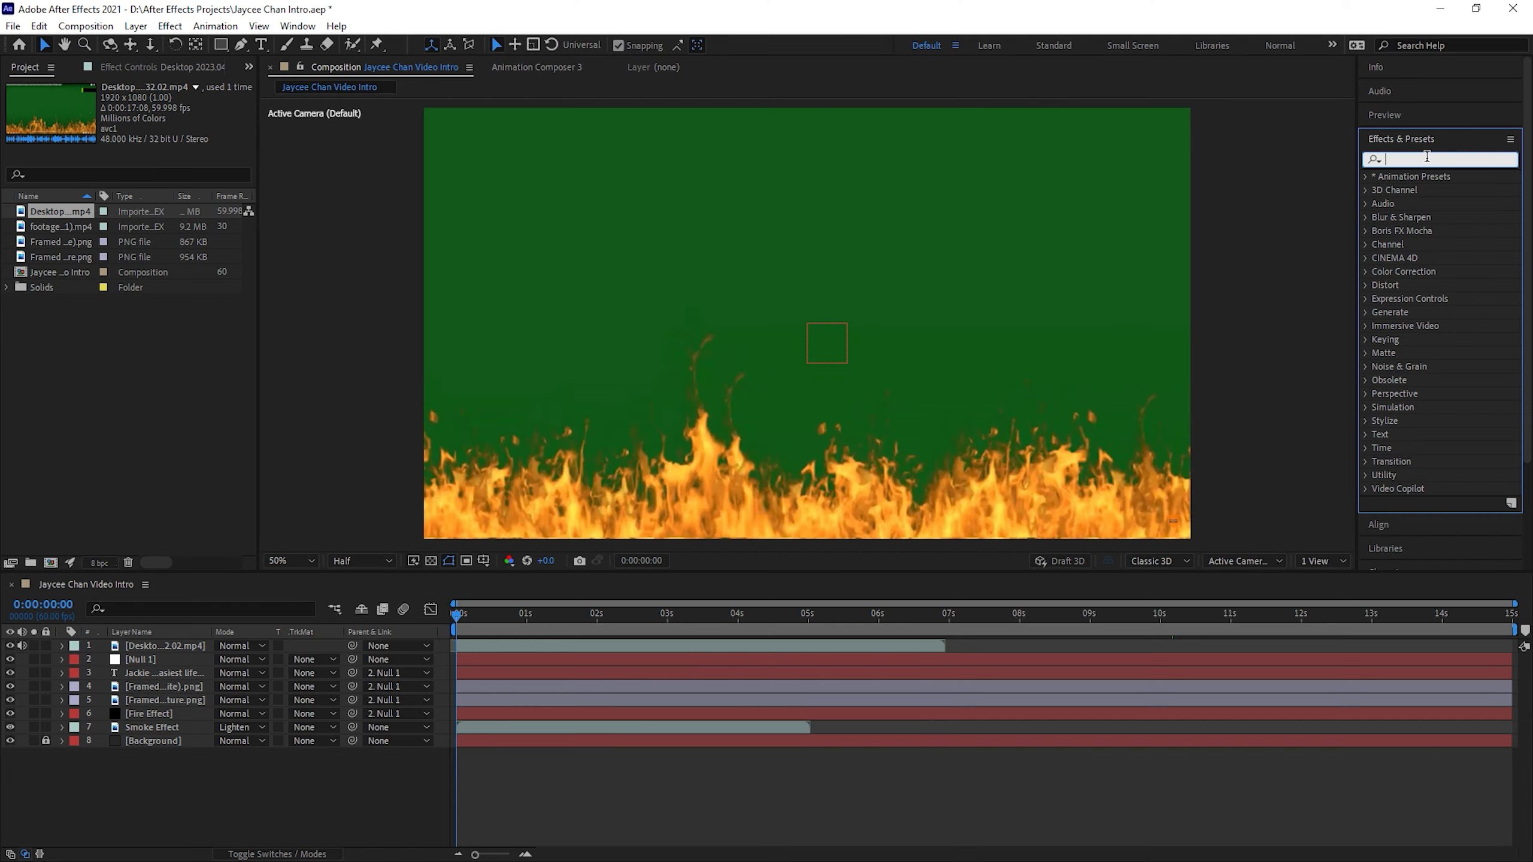
- Apply Keylight (1.2) to the green-screen fire footage and sample the green background as the Screen Colour
{"action": "type", "text": "key"}
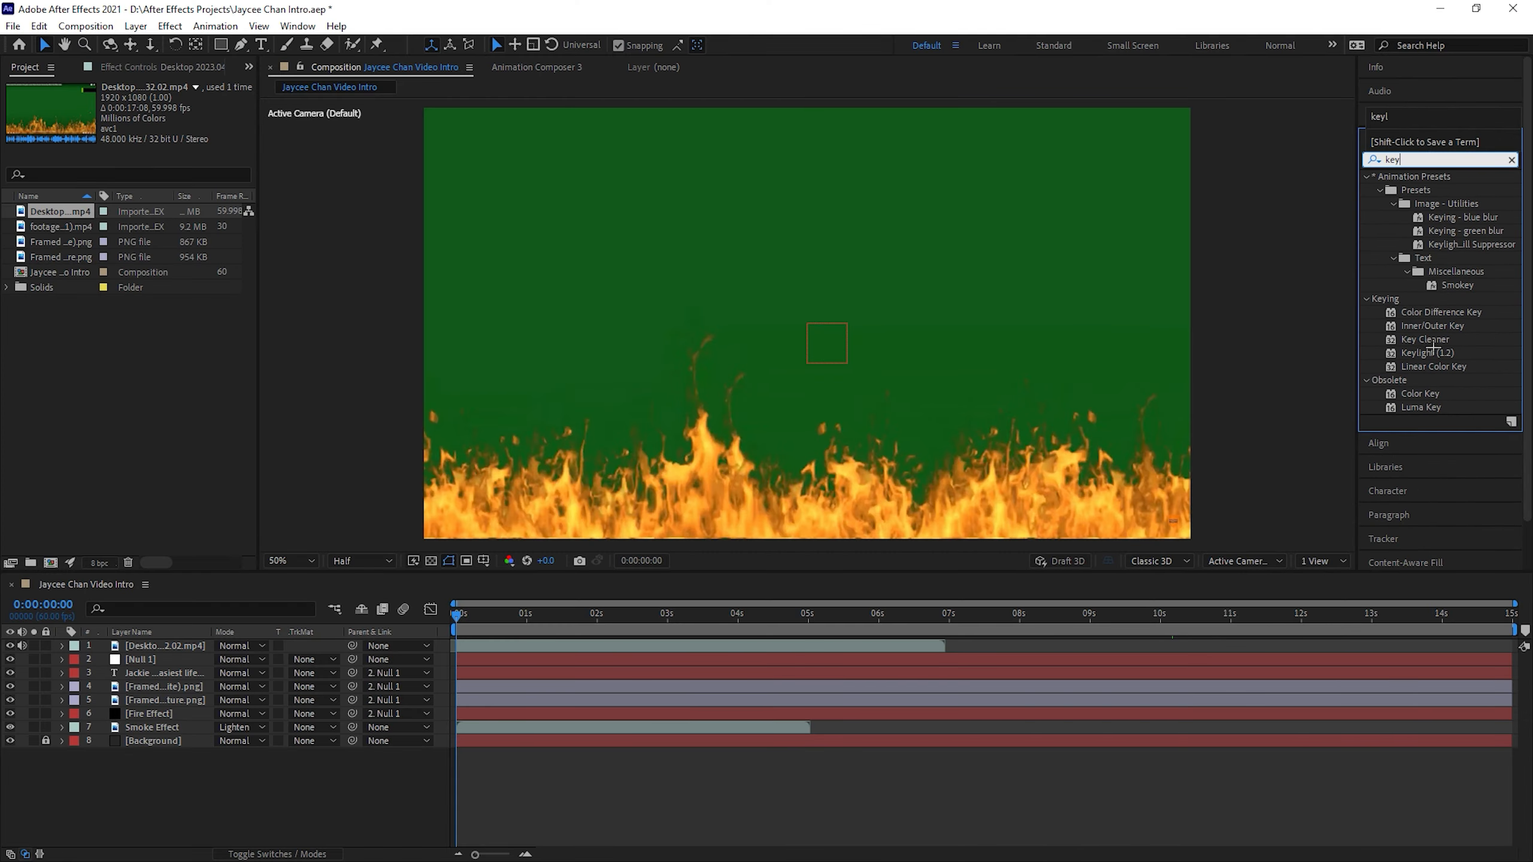
{"action": "left_click_drag", "start_coordinate": [1433, 352], "coordinate": [469, 310]}
{"action": "left_click", "coordinate": [170, 201]}
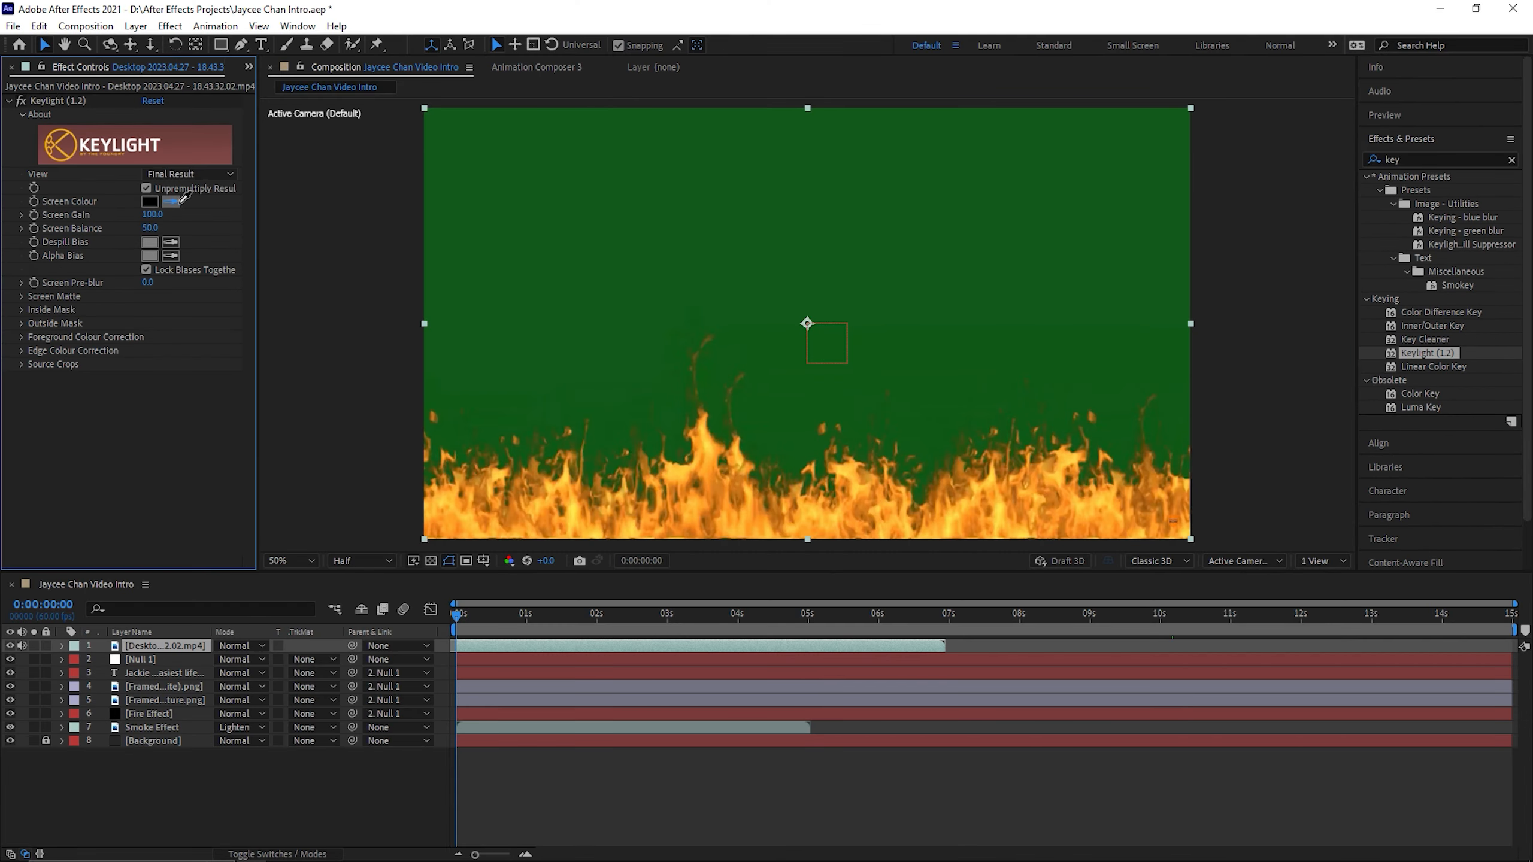
{"action": "left_click", "coordinate": [638, 253]}
- Add Drop Shadow and Brightness & Contrast to the keyed fire footage, with Brightness at 29 and Contrast at 57
{"action": "left_click", "coordinate": [1444, 159]}
{"action": "type", "text": "drop s"}
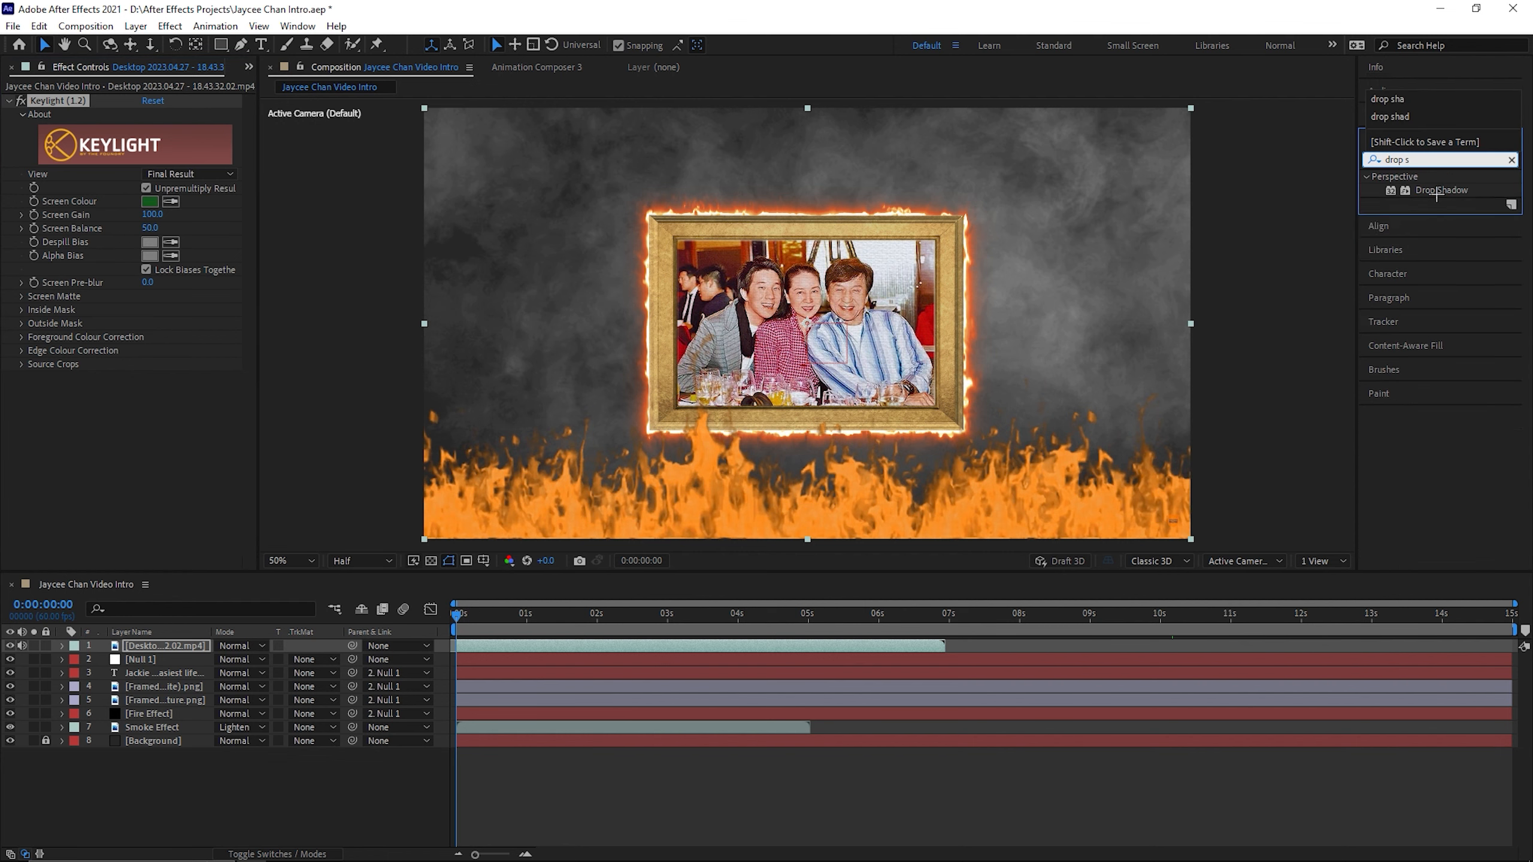
{"action": "left_click_drag", "start_coordinate": [1436, 193], "coordinate": [159, 405]}
{"action": "left_click", "coordinate": [1439, 159]}
{"action": "type", "text": "brigh"}
{"action": "left_click_drag", "start_coordinate": [1443, 260], "coordinate": [165, 519]}
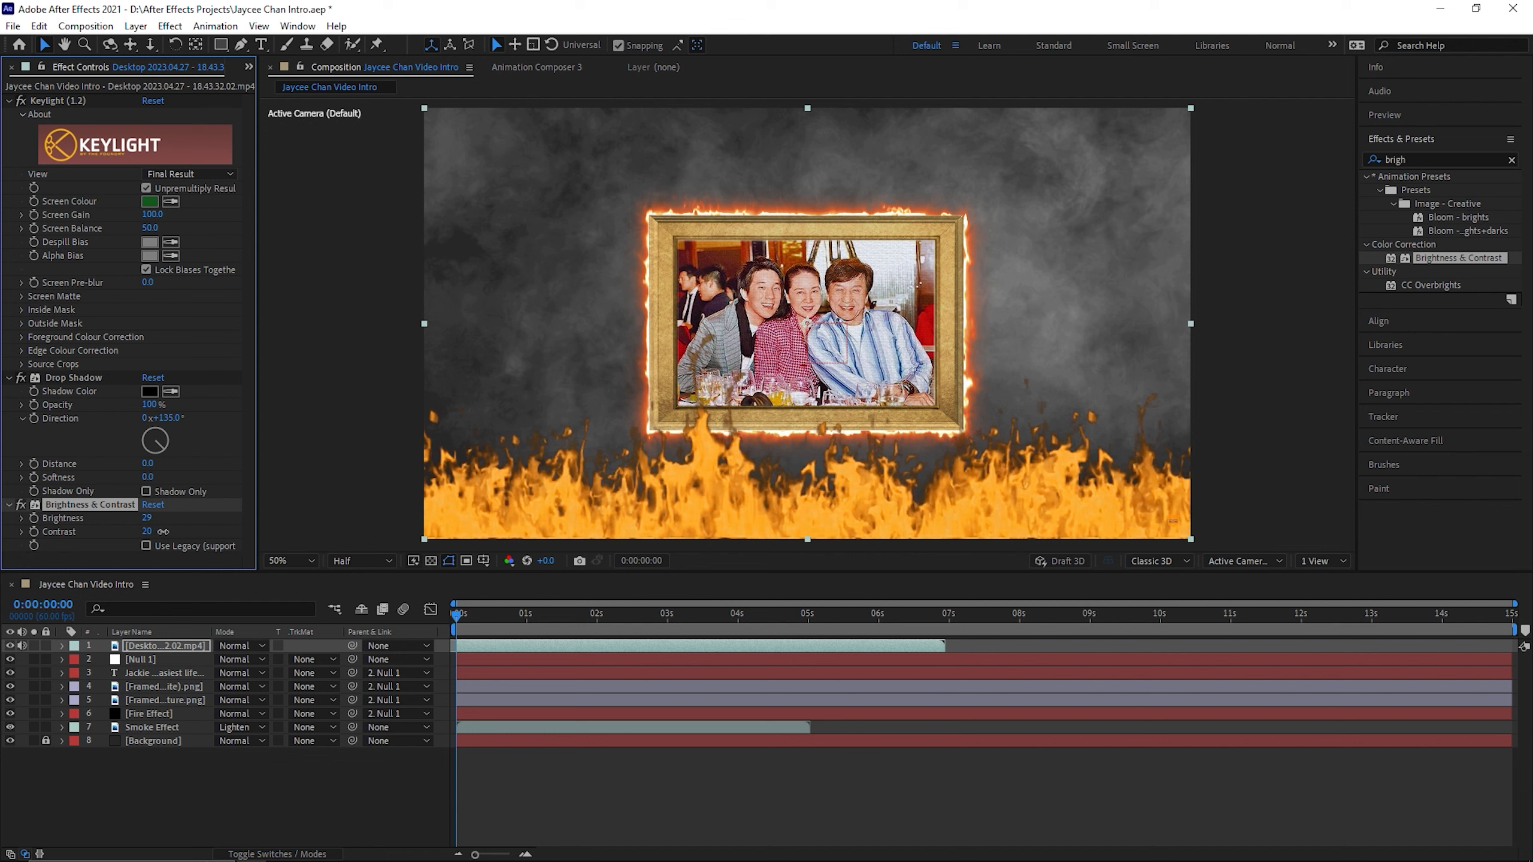
- Lower the fire footage to position 960, 655 and place its layer beneath the Smoke Effect layer
{"action": "key", "text": "p"}
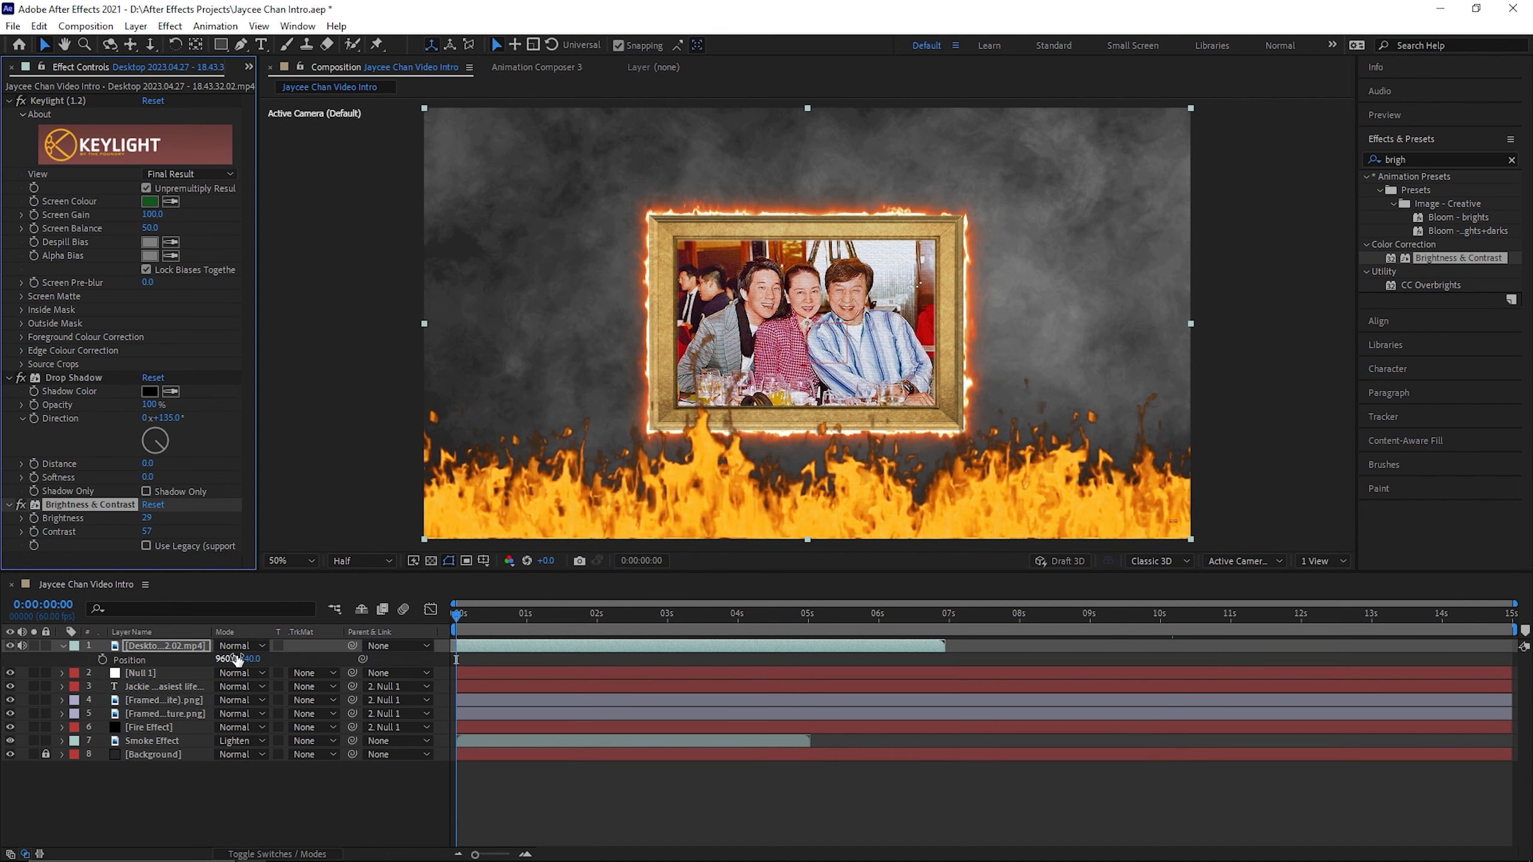
{"action": "left_click_drag", "start_coordinate": [251, 659], "coordinate": [347, 648]}
{"action": "left_click_drag", "start_coordinate": [180, 654], "coordinate": [170, 746]}
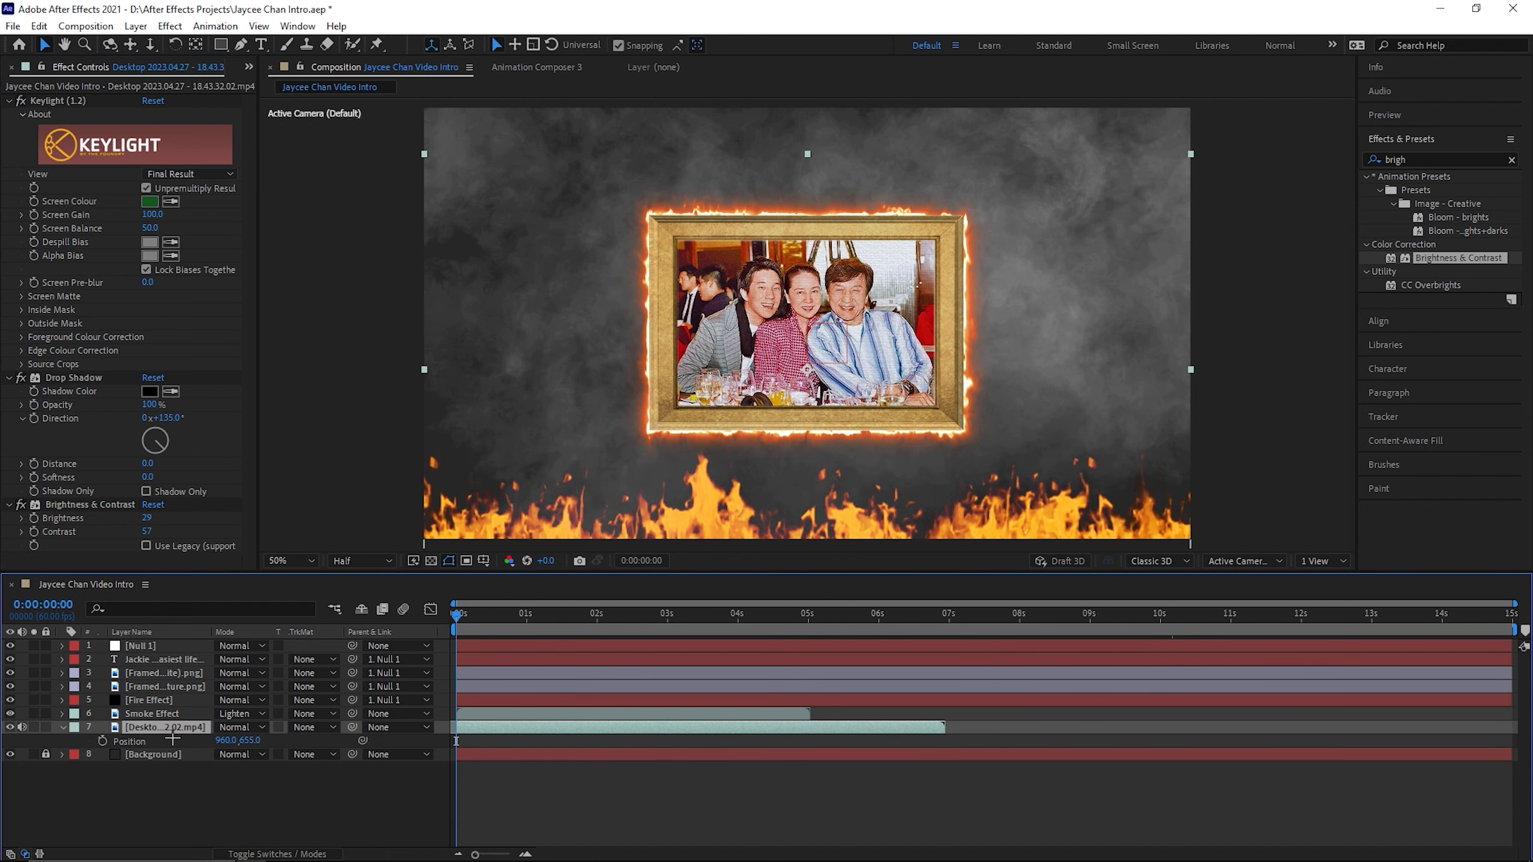
- Create an adjustment layer directly above the Smoke Effect layer, apply Gaussian Blur to it, and preview the scene
{"action": "right_click", "coordinate": [371, 806]}
{"action": "mouse_move", "coordinate": [393, 510]}
{"action": "left_click", "coordinate": [802, 685]}
{"action": "left_click_drag", "start_coordinate": [160, 646], "coordinate": [184, 717]}
{"action": "left_click", "coordinate": [1448, 157]}
{"action": "type", "text": "gauss"}
{"action": "left_click_drag", "start_coordinate": [1443, 190], "coordinate": [193, 164]}
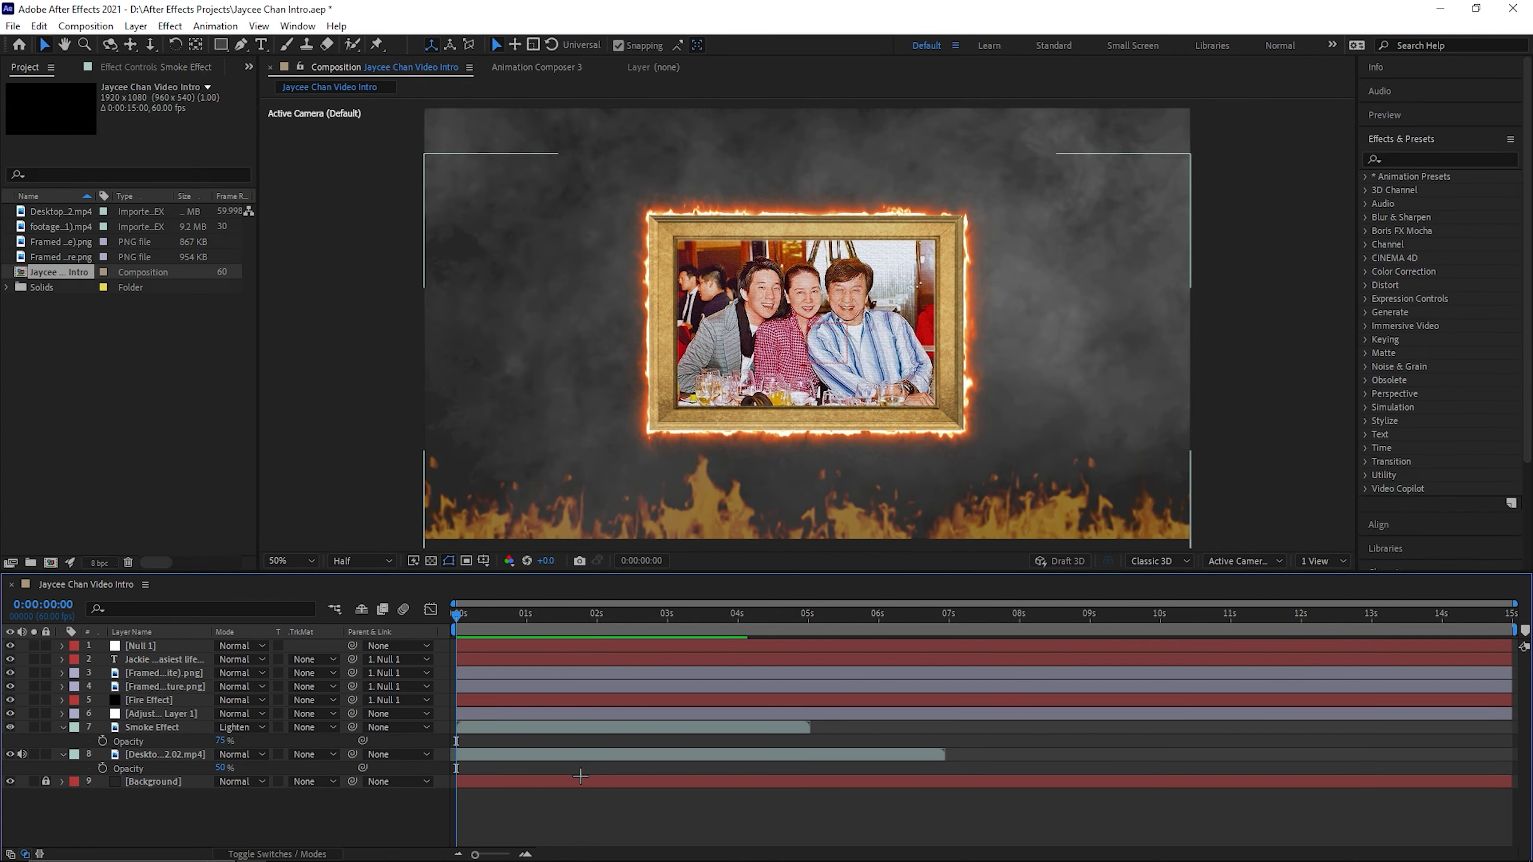
{"action": "key", "text": "space"}
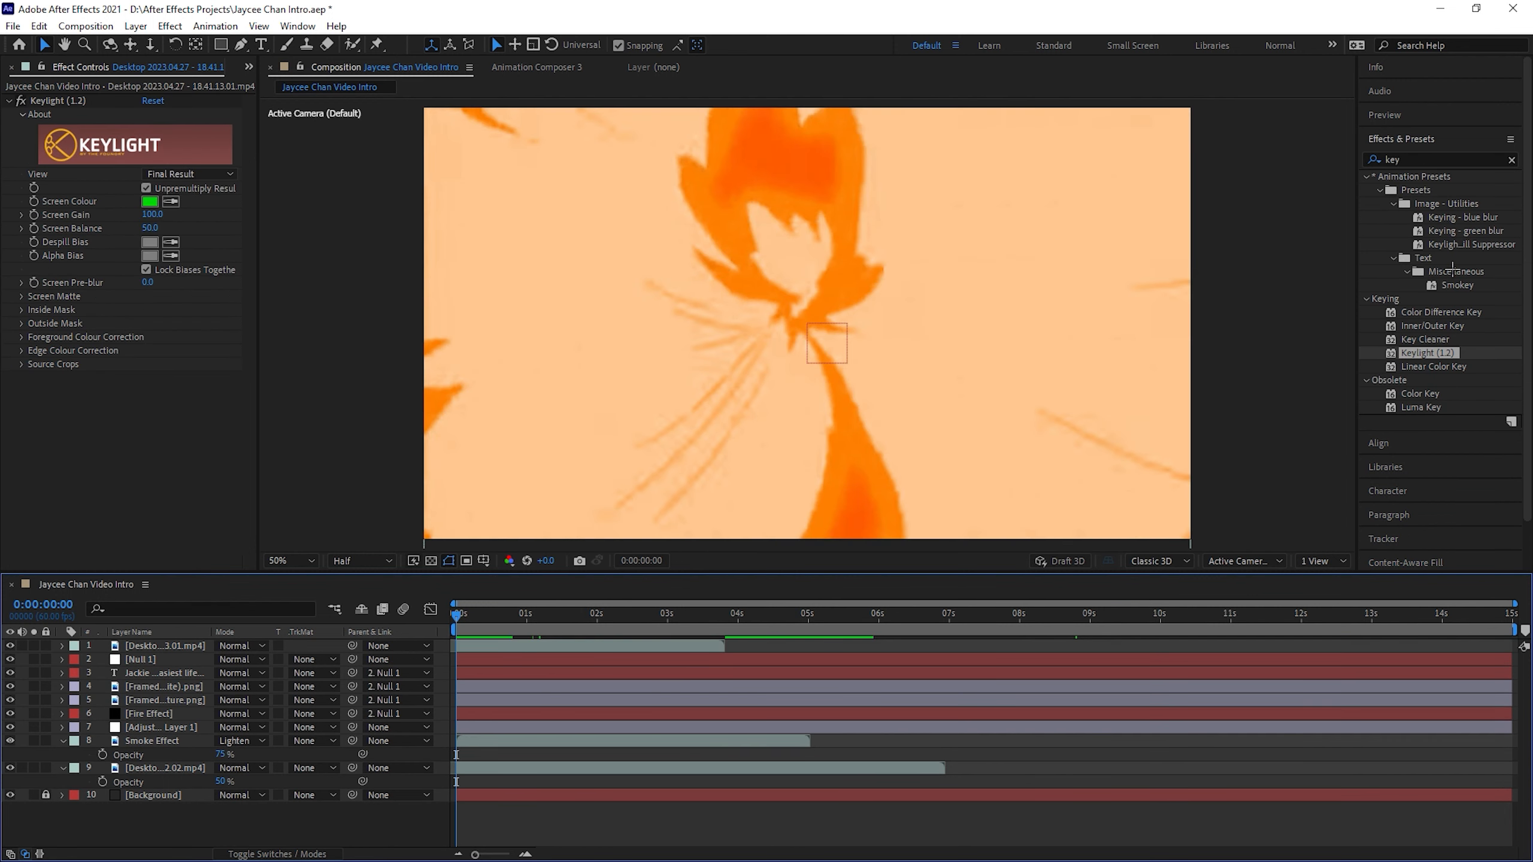
- Apply Brightness & Contrast to the keyed cartoon fire clip, raise its Brightness to about 31, and preview
{"action": "left_click", "coordinate": [1511, 159]}
{"action": "type", "text": "bright"}
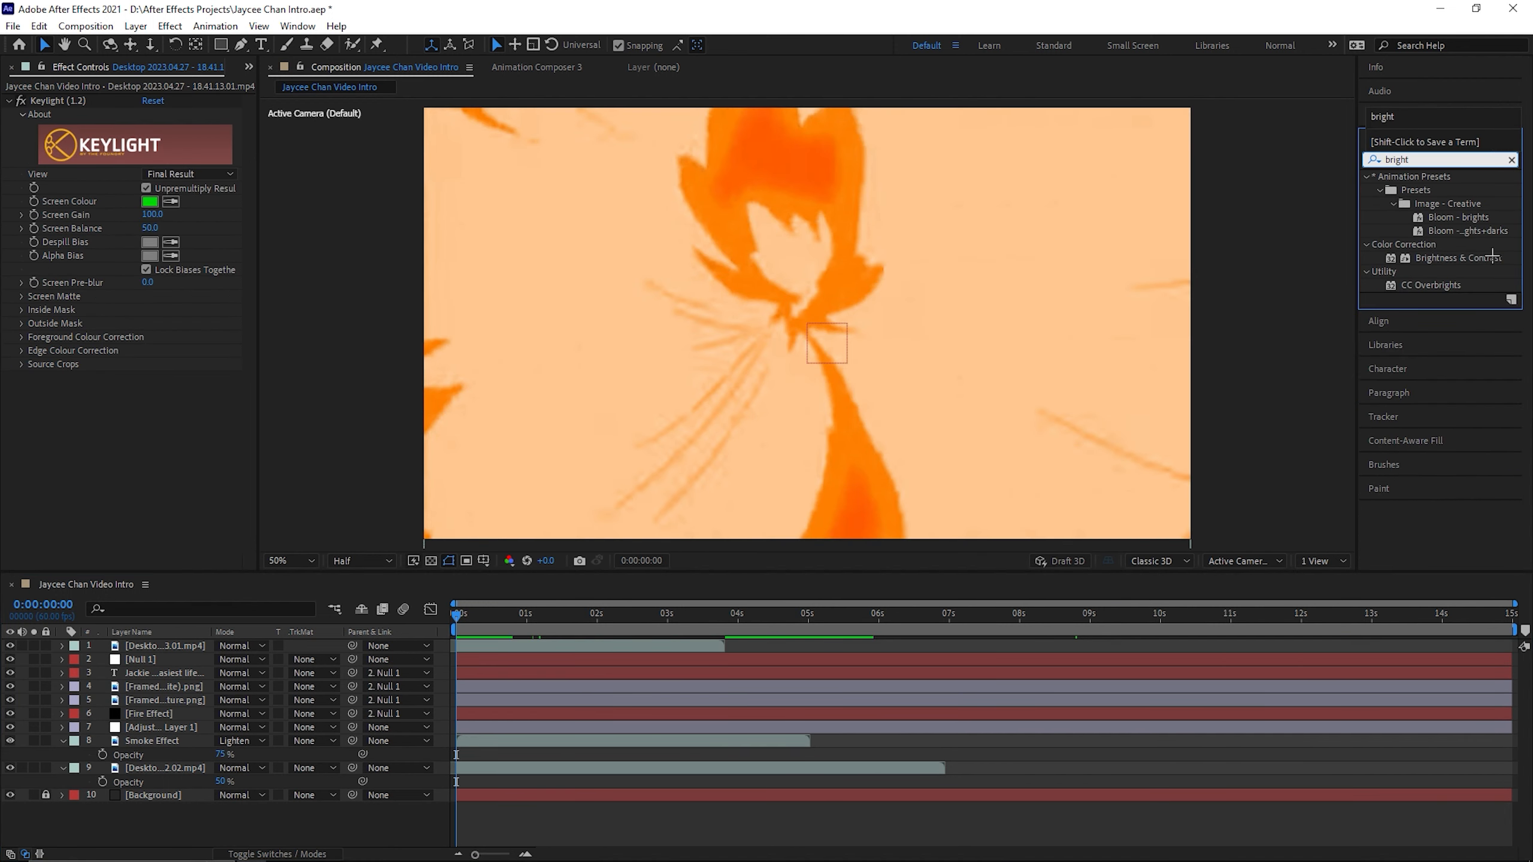
{"action": "left_click_drag", "start_coordinate": [1492, 257], "coordinate": [683, 306]}
{"action": "left_click_drag", "start_coordinate": [170, 391], "coordinate": [171, 393]}
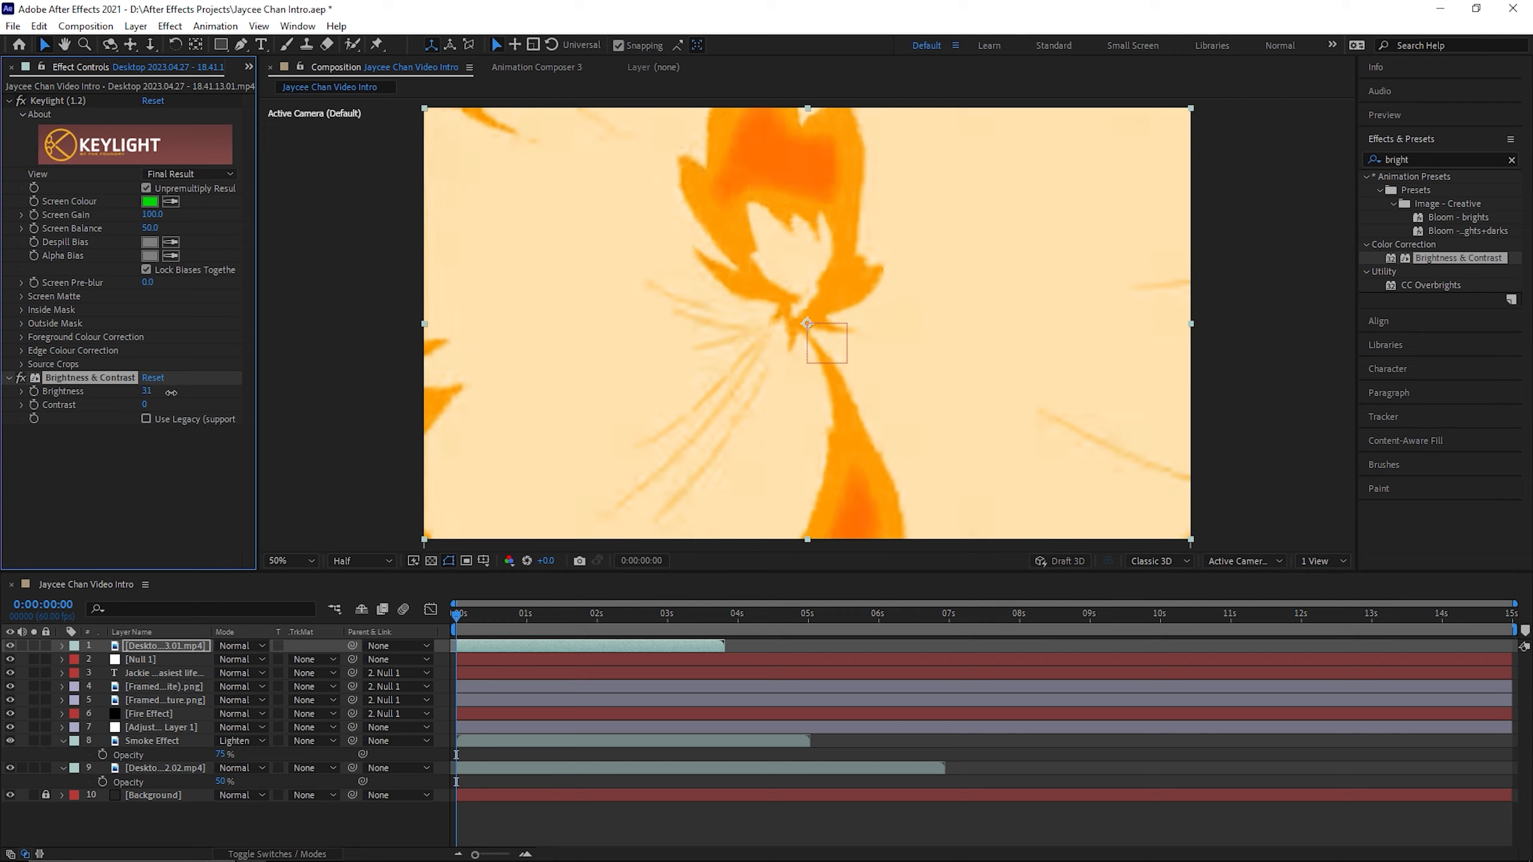
{"action": "key", "text": "space"}
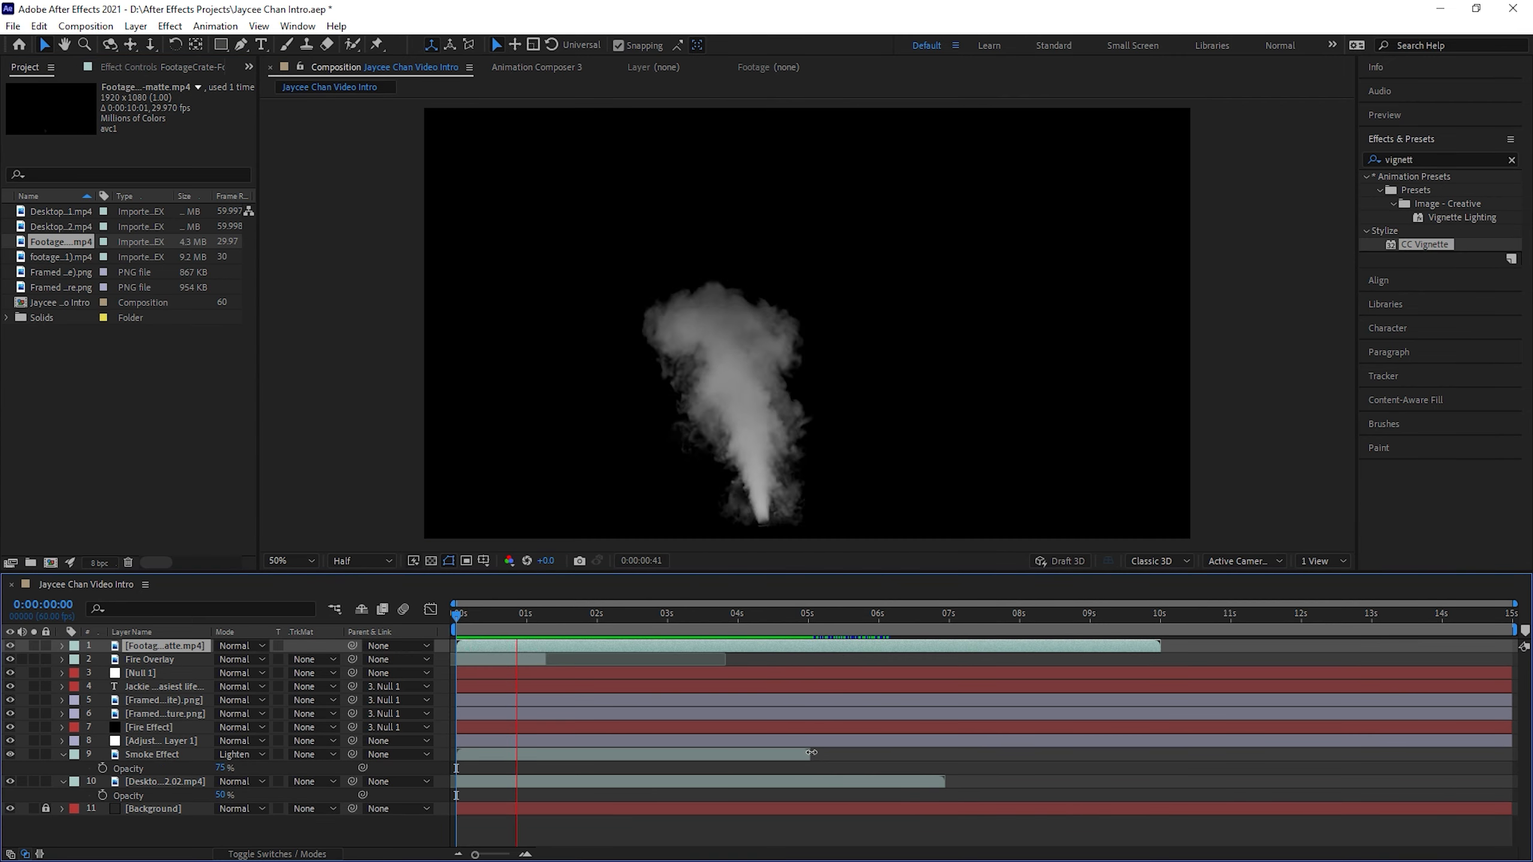
- Set the fog burst clip's blending mode to Lighten and shift the clip to start at about 0:00:03:15
{"action": "left_click", "coordinate": [240, 646]}
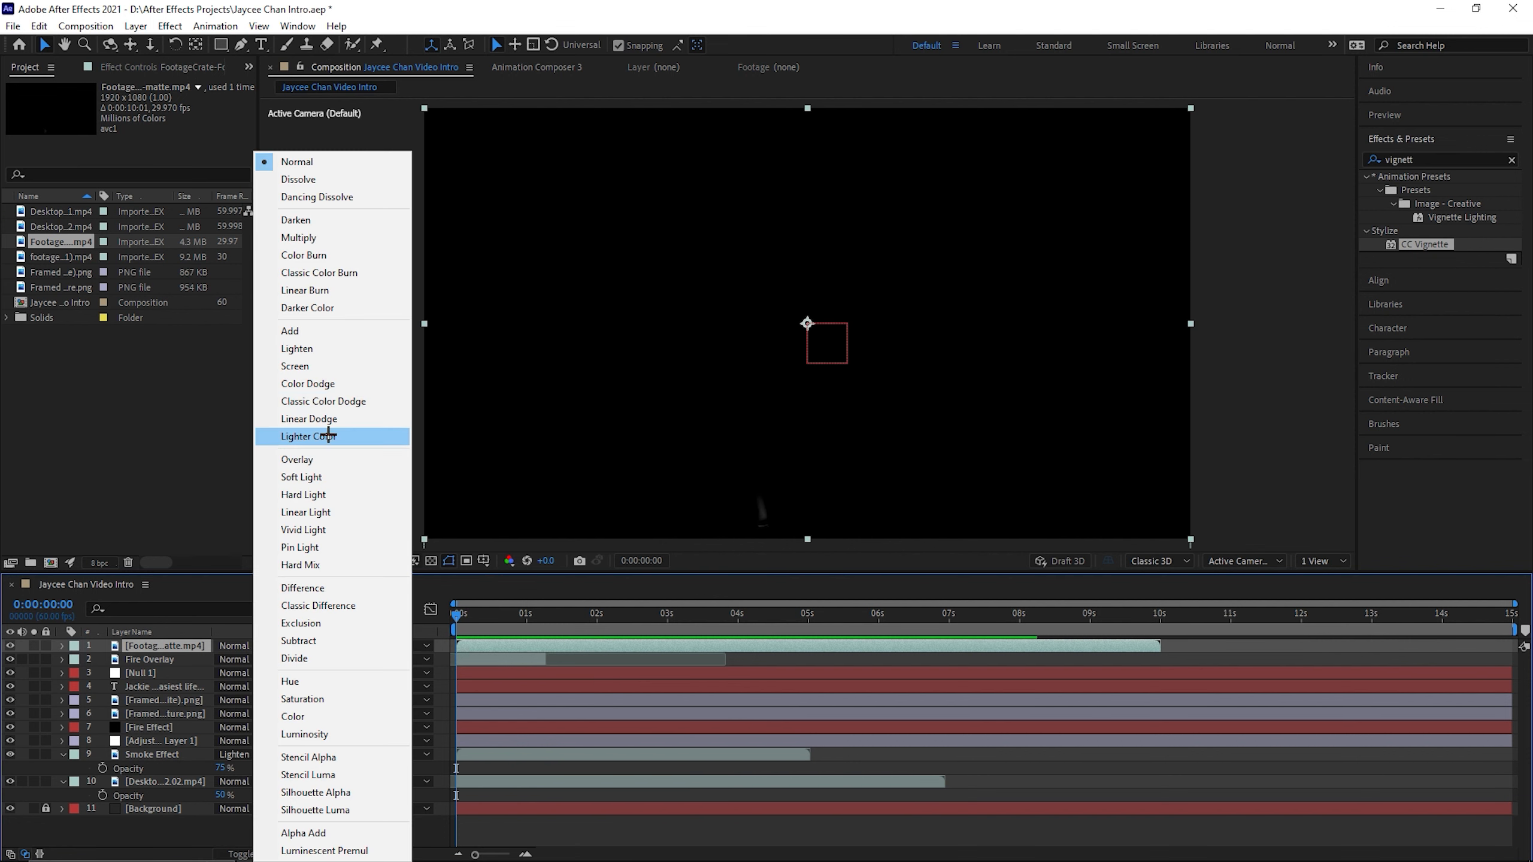
{"action": "left_click", "coordinate": [322, 348]}
{"action": "left_click", "coordinate": [667, 613]}
{"action": "left_click_drag", "start_coordinate": [668, 644], "coordinate": [872, 644]}
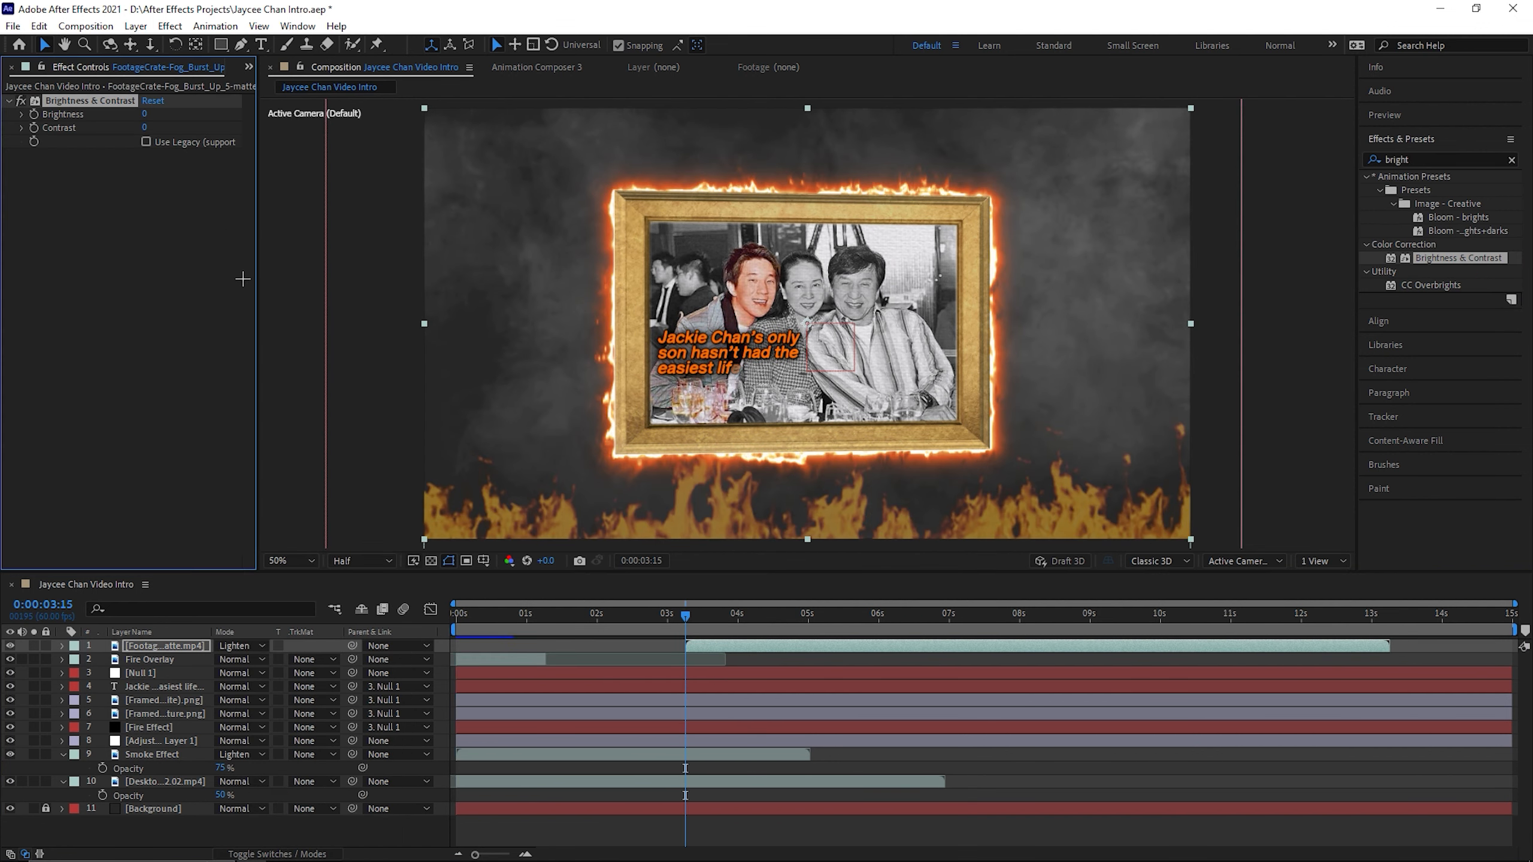
- Raise the fog burst's Brightness to 128, then scale the clip up and reposition it over the frame
{"action": "left_click_drag", "start_coordinate": [686, 616], "coordinate": [711, 616]}
{"action": "left_click_drag", "start_coordinate": [148, 114], "coordinate": [248, 128]}
{"action": "key", "text": "s"}
{"action": "left_click_drag", "start_coordinate": [237, 659], "coordinate": [393, 655]}
{"action": "left_click_drag", "start_coordinate": [683, 525], "coordinate": [548, 9]}
- Rotate the fog burst clip to 103° and reposition it so the smoke sweeps across the picture from the side
{"action": "key", "text": "r"}
{"action": "left_click_drag", "start_coordinate": [237, 659], "coordinate": [279, 660]}
{"action": "left_click_drag", "start_coordinate": [519, 181], "coordinate": [662, 580]}
{"action": "left_click_drag", "start_coordinate": [237, 659], "coordinate": [273, 659]}
{"action": "left_click_drag", "start_coordinate": [521, 144], "coordinate": [568, 455]}
{"action": "left_click_drag", "start_coordinate": [237, 659], "coordinate": [246, 659]}
{"action": "left_click_drag", "start_coordinate": [561, 253], "coordinate": [540, 266]}
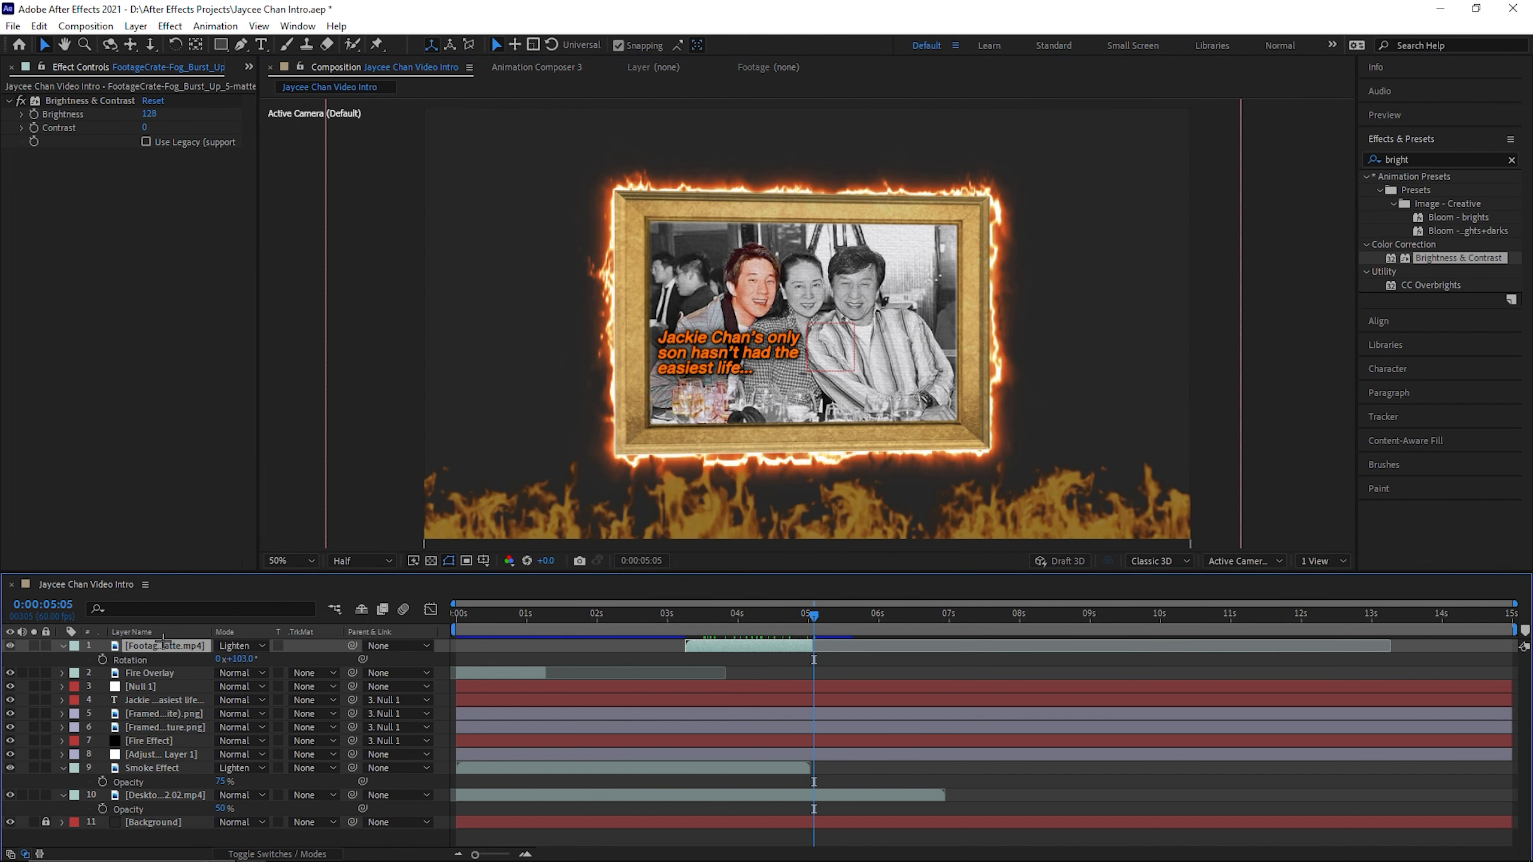
- Time-remap the fog burst clip, moving its end keyframe to about 8.4 seconds and reshaping its speed curve in the Graph Editor
{"action": "right_click", "coordinate": [155, 644]}
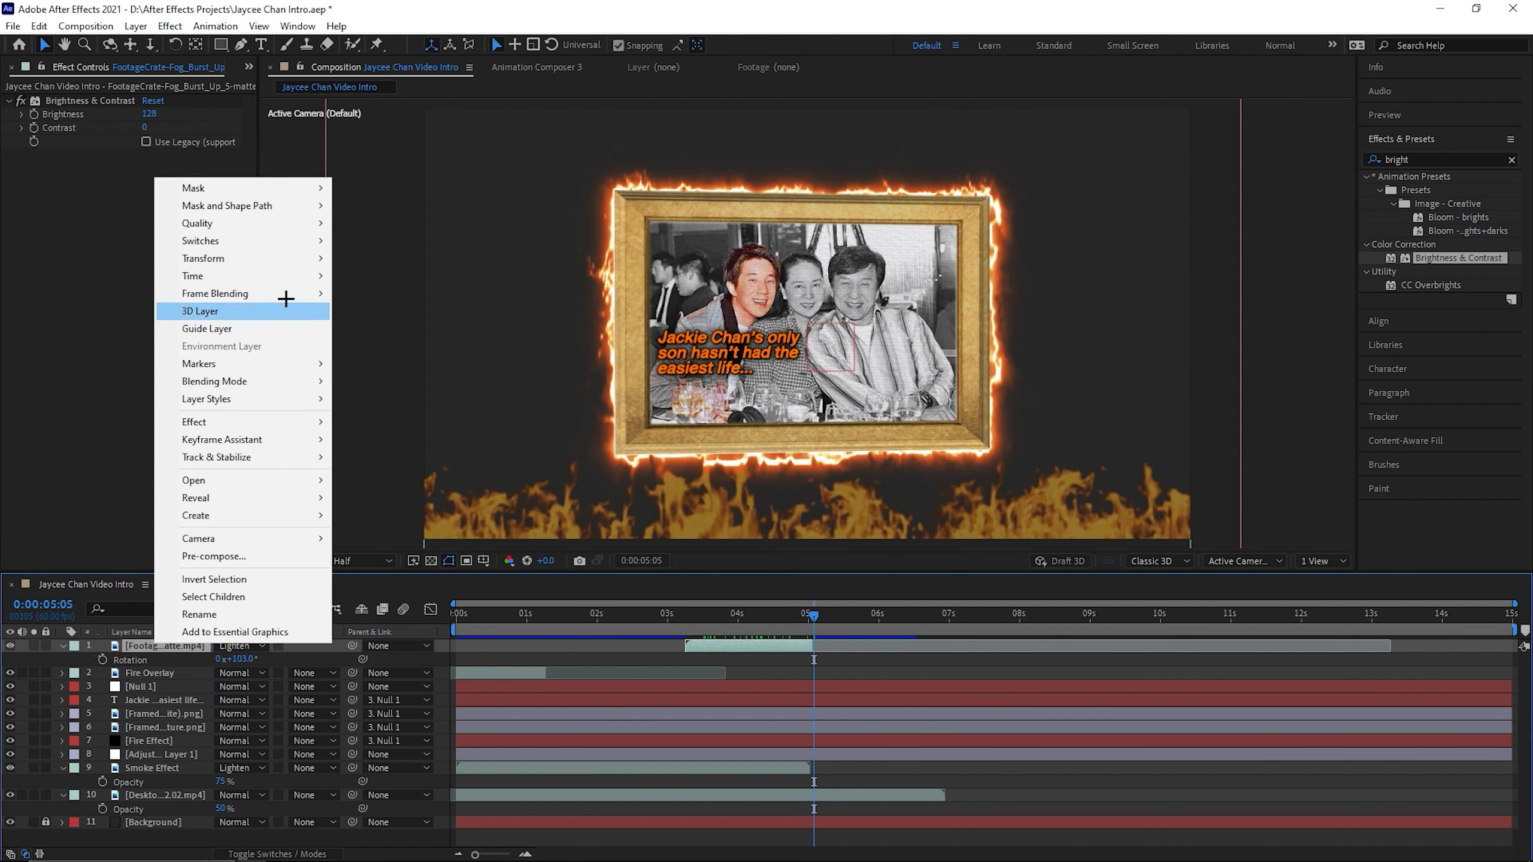
{"action": "mouse_move", "coordinate": [277, 274]}
{"action": "left_click", "coordinate": [435, 276]}
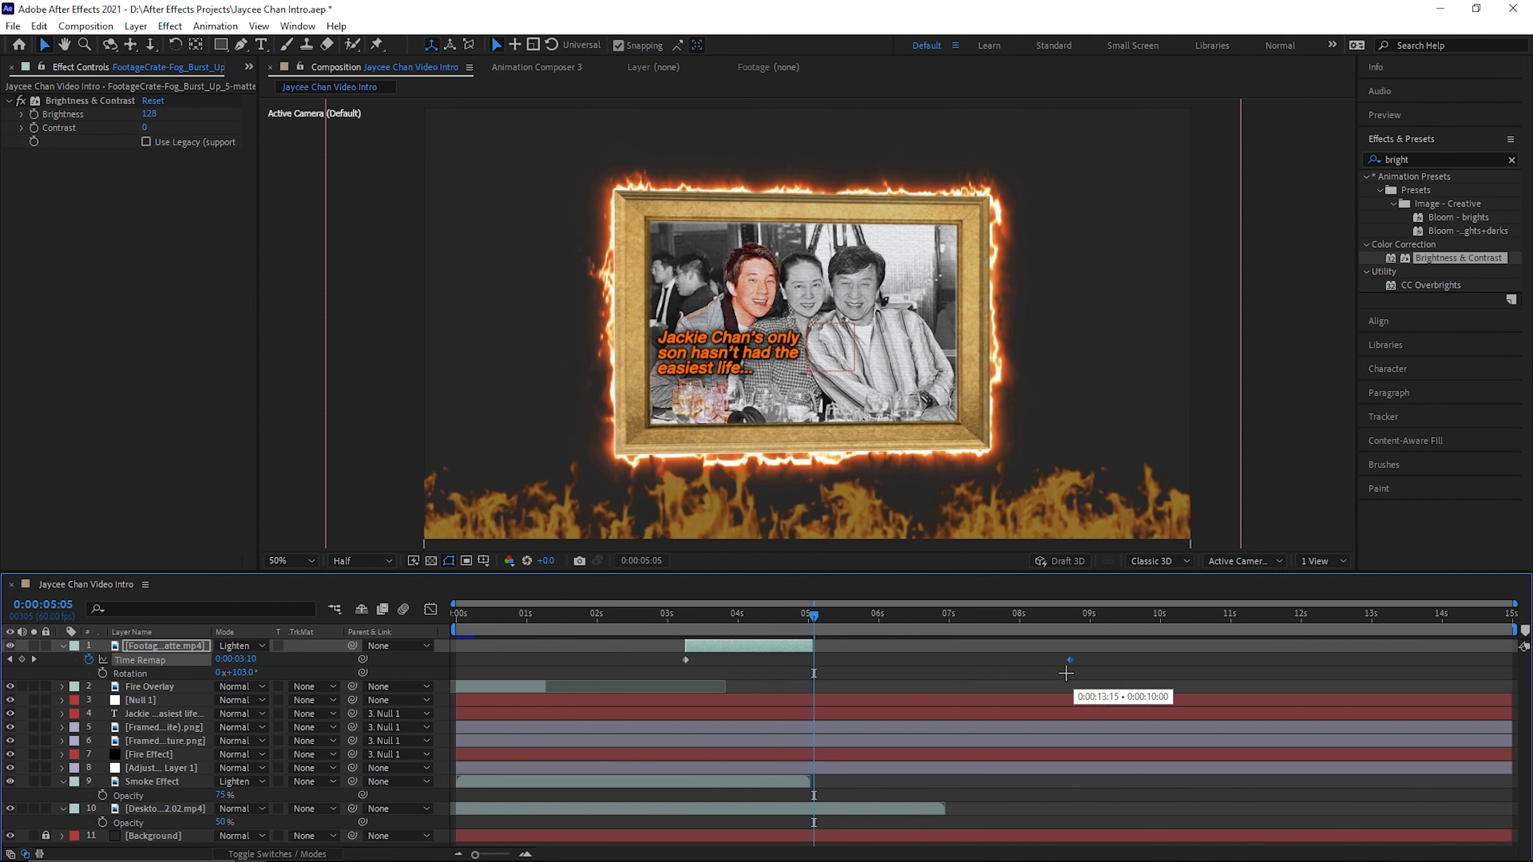
{"action": "left_click_drag", "start_coordinate": [672, 617], "coordinate": [668, 617]}
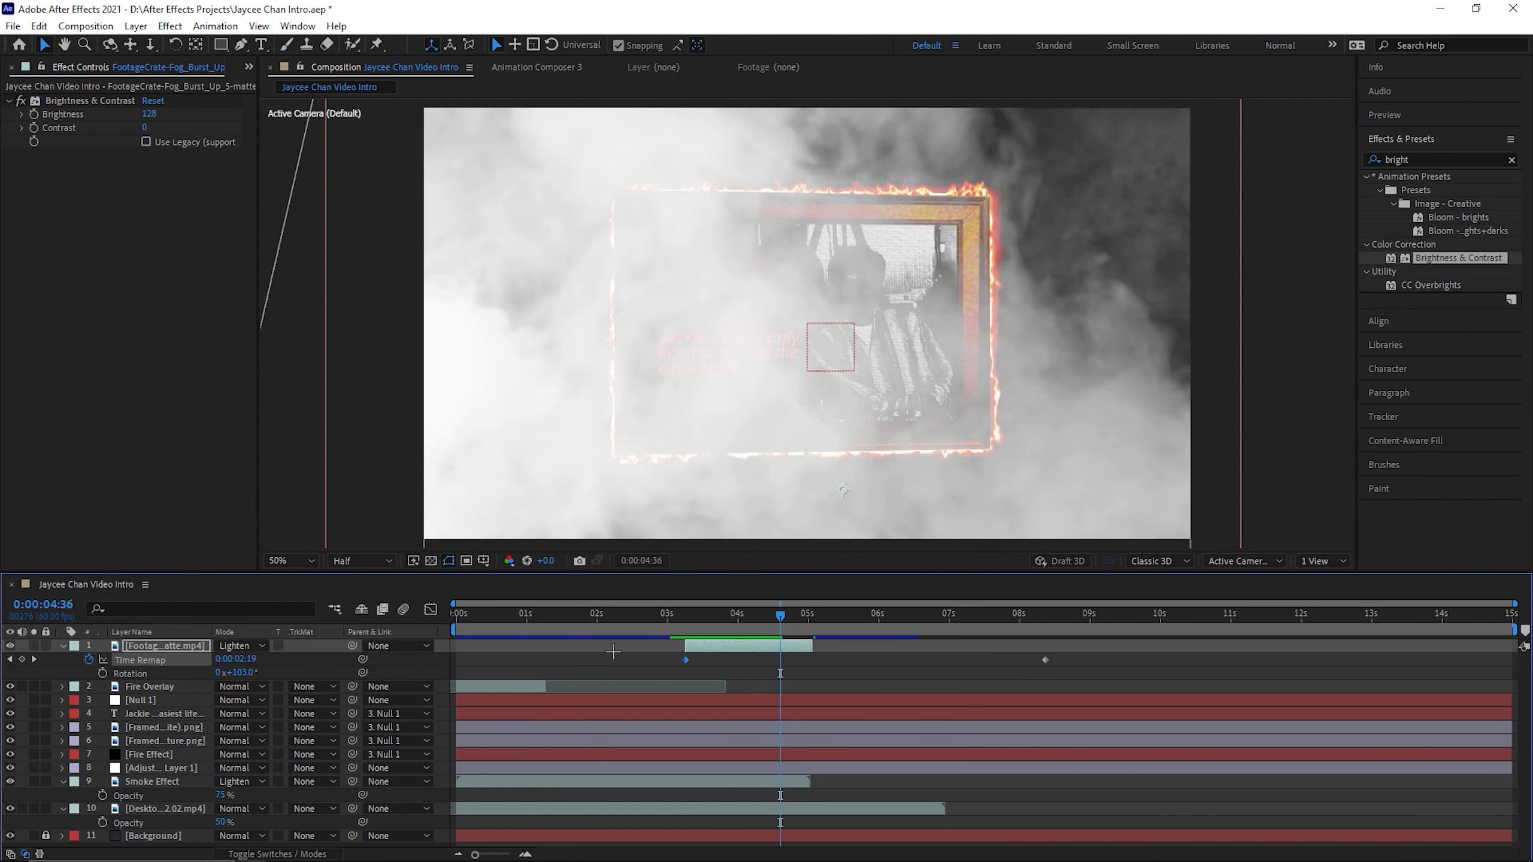
{"action": "left_click", "coordinate": [431, 609]}
{"action": "left_click_drag", "start_coordinate": [716, 652], "coordinate": [718, 810]}
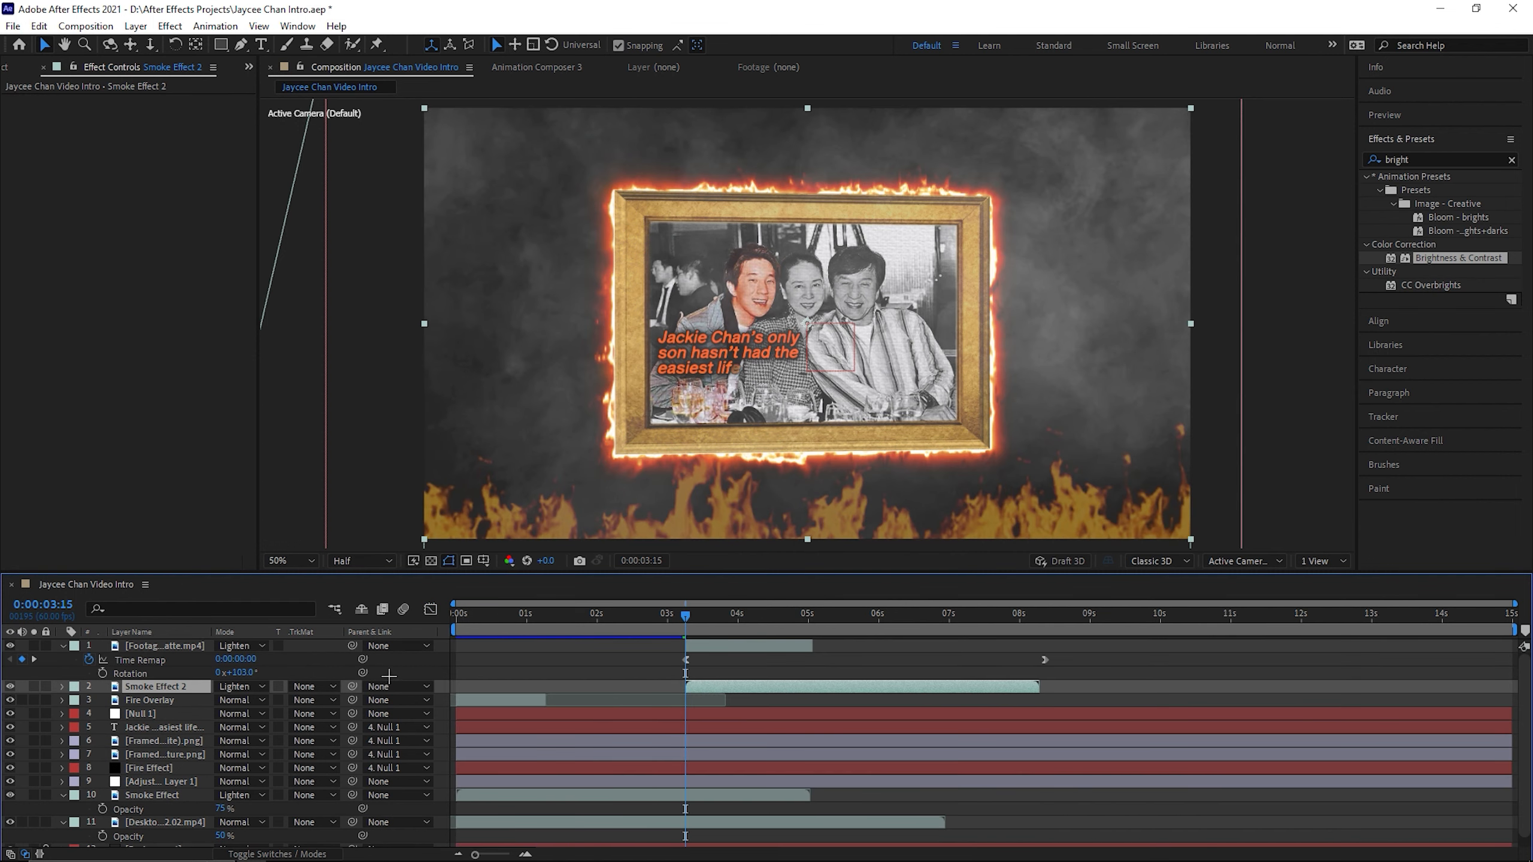
- Keyframe the Opacity of Smoke Effect 2 at 0% at 0:00:03:15
{"action": "left_click", "coordinate": [62, 687]}
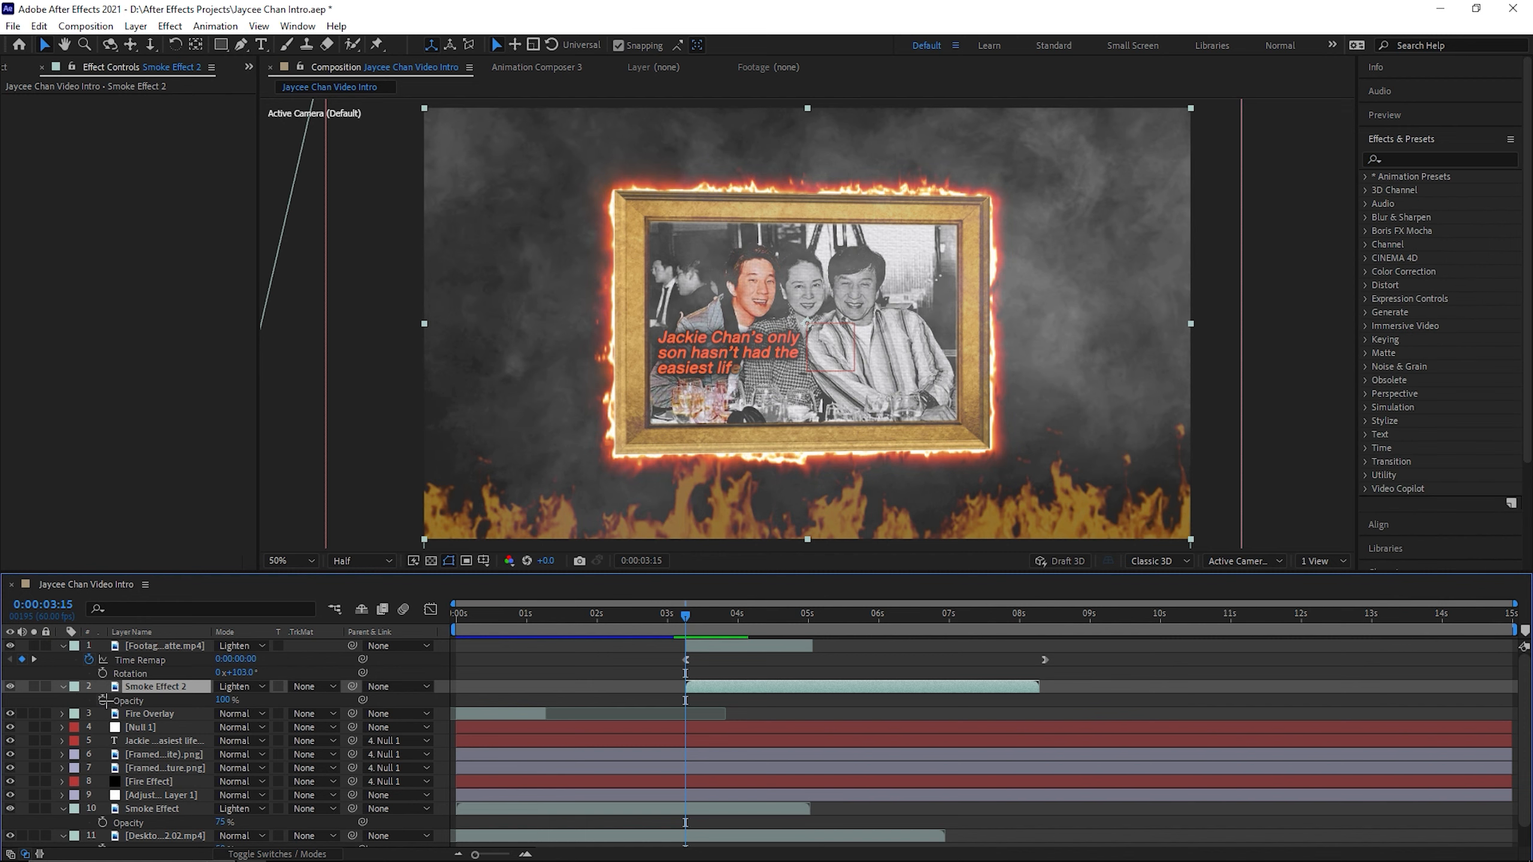
{"action": "left_click", "coordinate": [102, 700]}
{"action": "left_click", "coordinate": [222, 701]}
{"action": "type", "text": "0"}
{"action": "key", "text": "Return"}
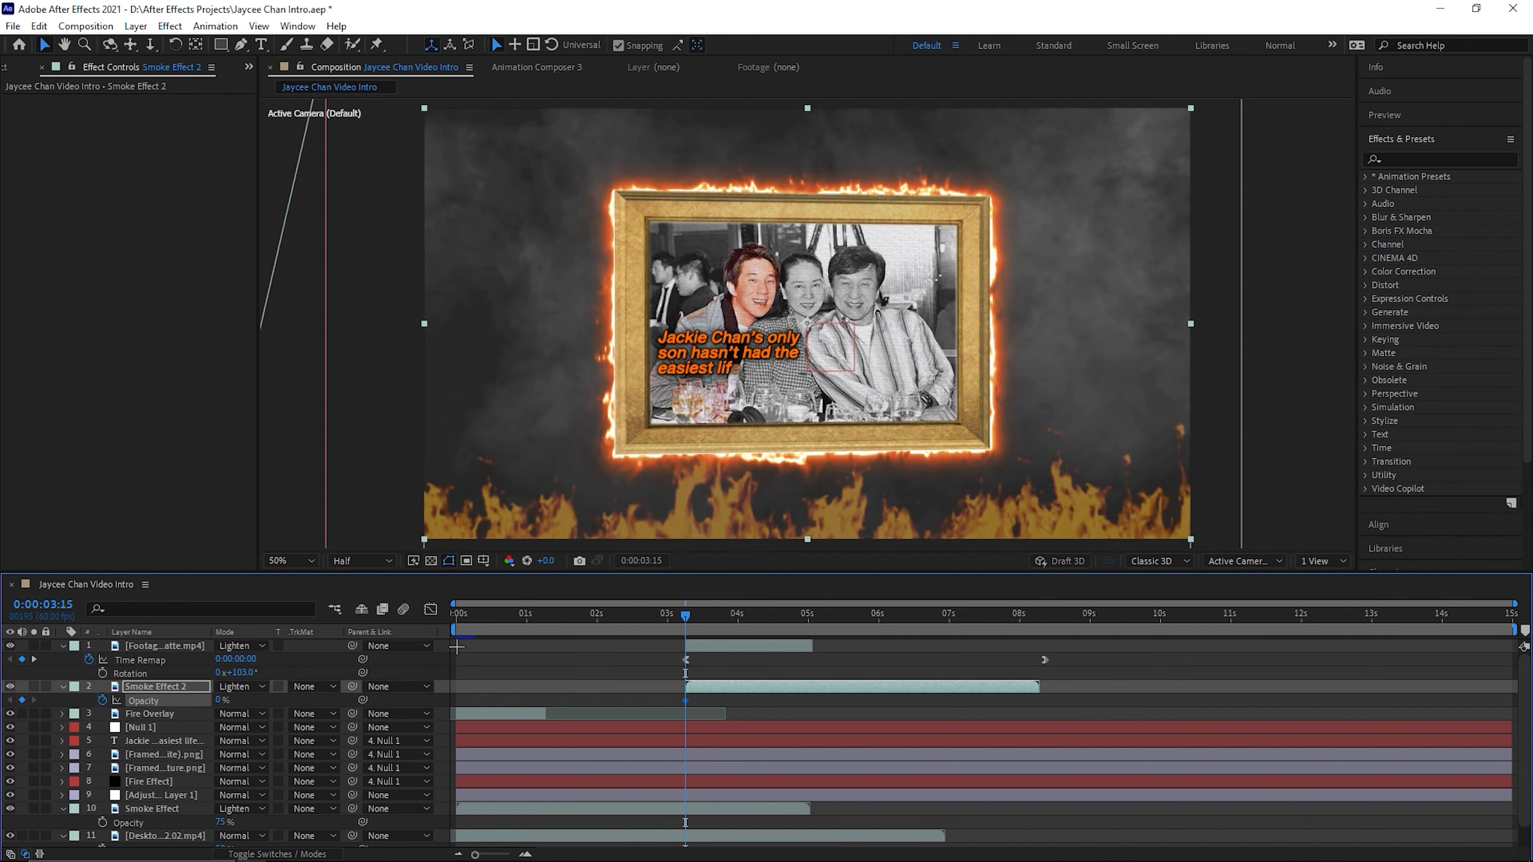
- Add a 100% Opacity keyframe to Smoke Effect 2 at 0:00:03:50 and preview the fade
{"action": "left_click_drag", "start_coordinate": [691, 616], "coordinate": [728, 626]}
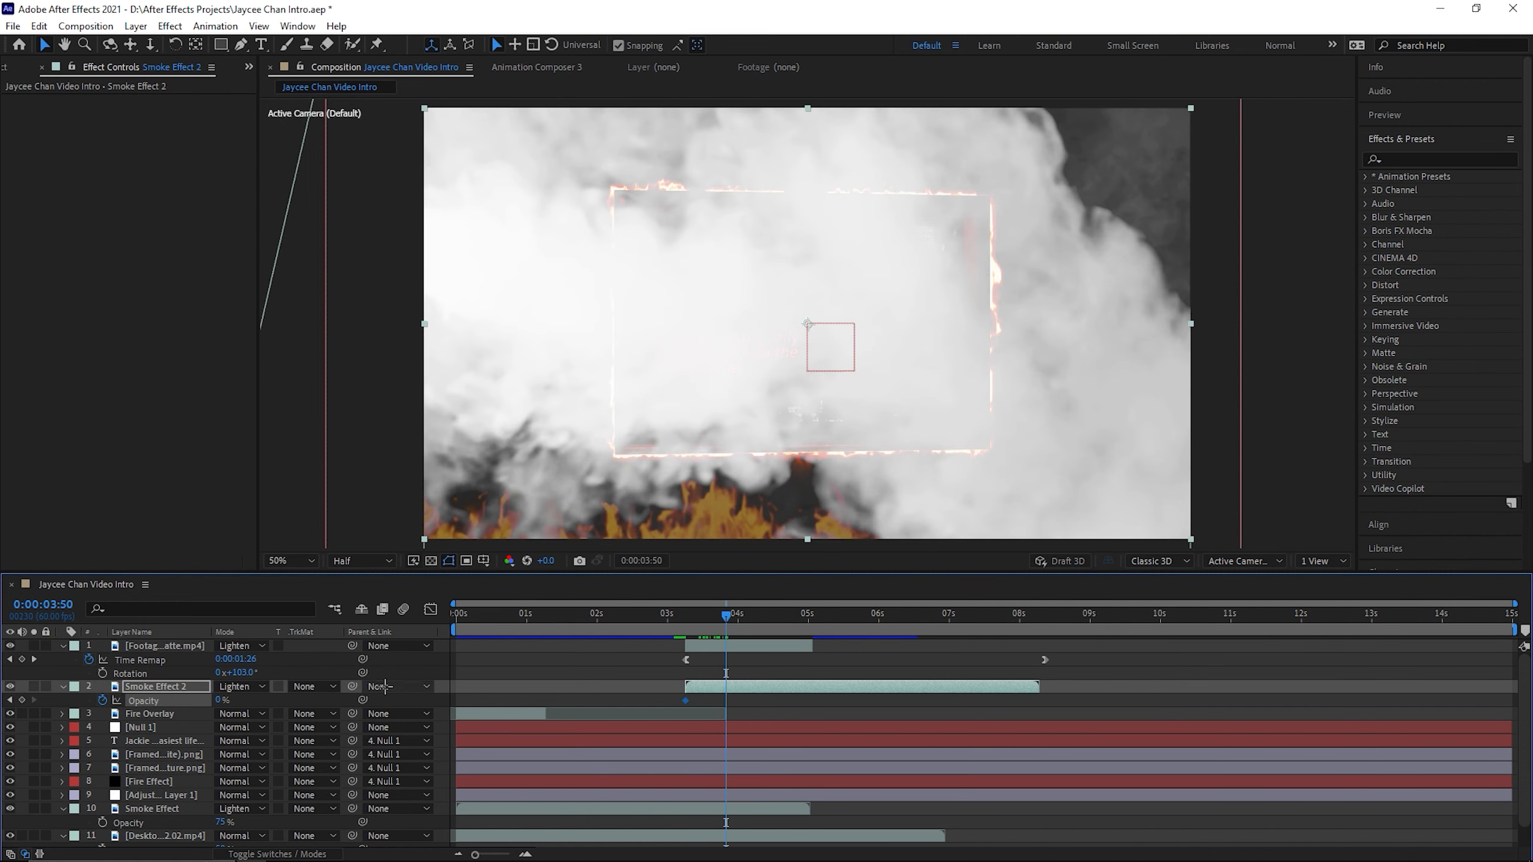
{"action": "left_click", "coordinate": [221, 700]}
{"action": "type", "text": "100"}
{"action": "key", "text": "Return"}
{"action": "left_click", "coordinate": [675, 617]}
{"action": "key", "text": "space"}
{"action": "key", "text": "space"}
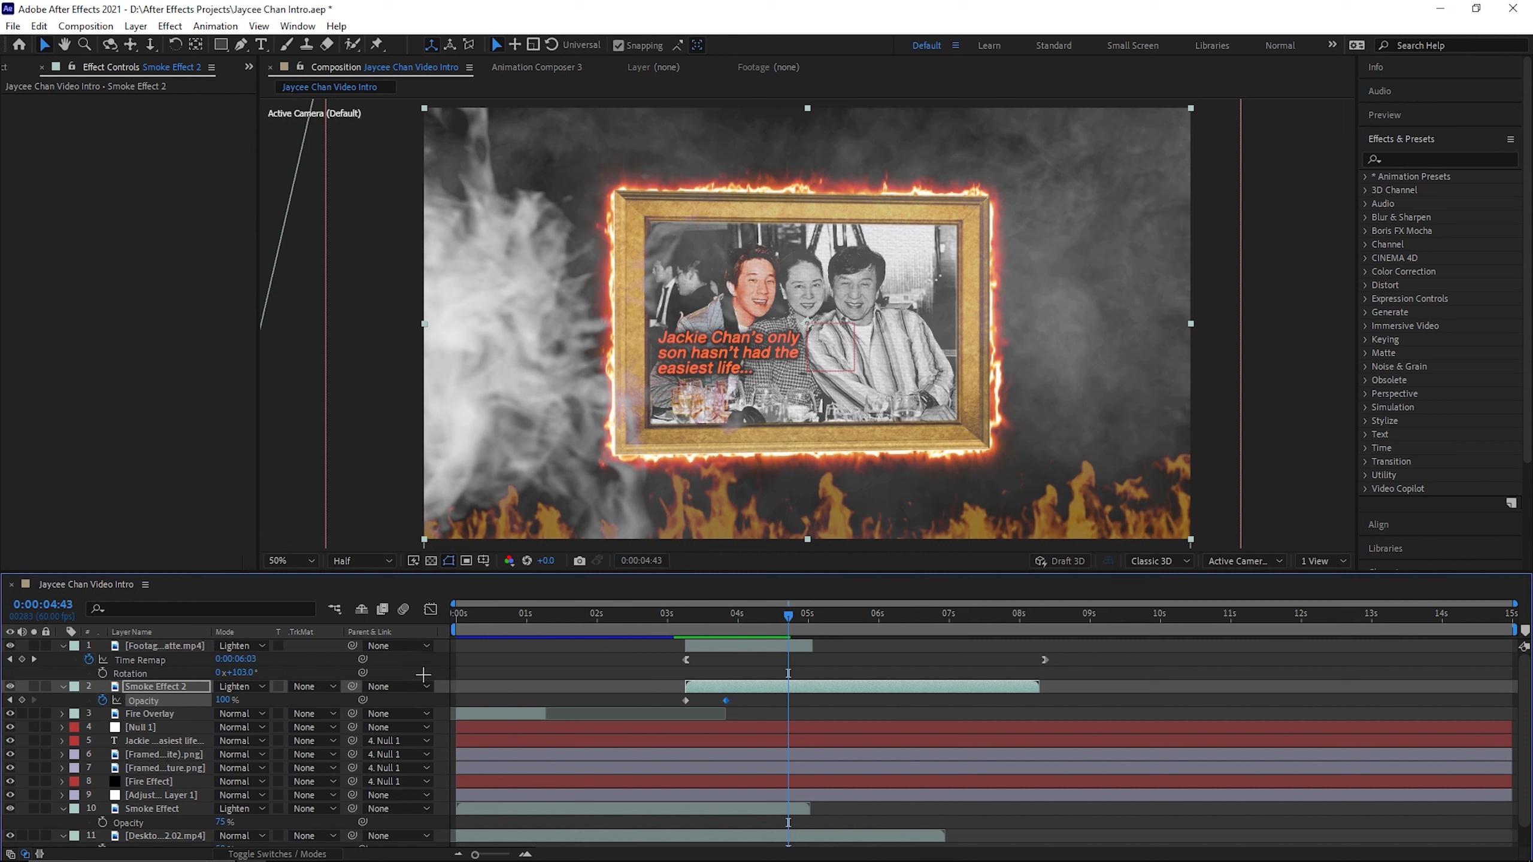
- Create a white solid layer and place it directly beneath Smoke Effect 2
{"action": "right_click", "coordinate": [424, 675]}
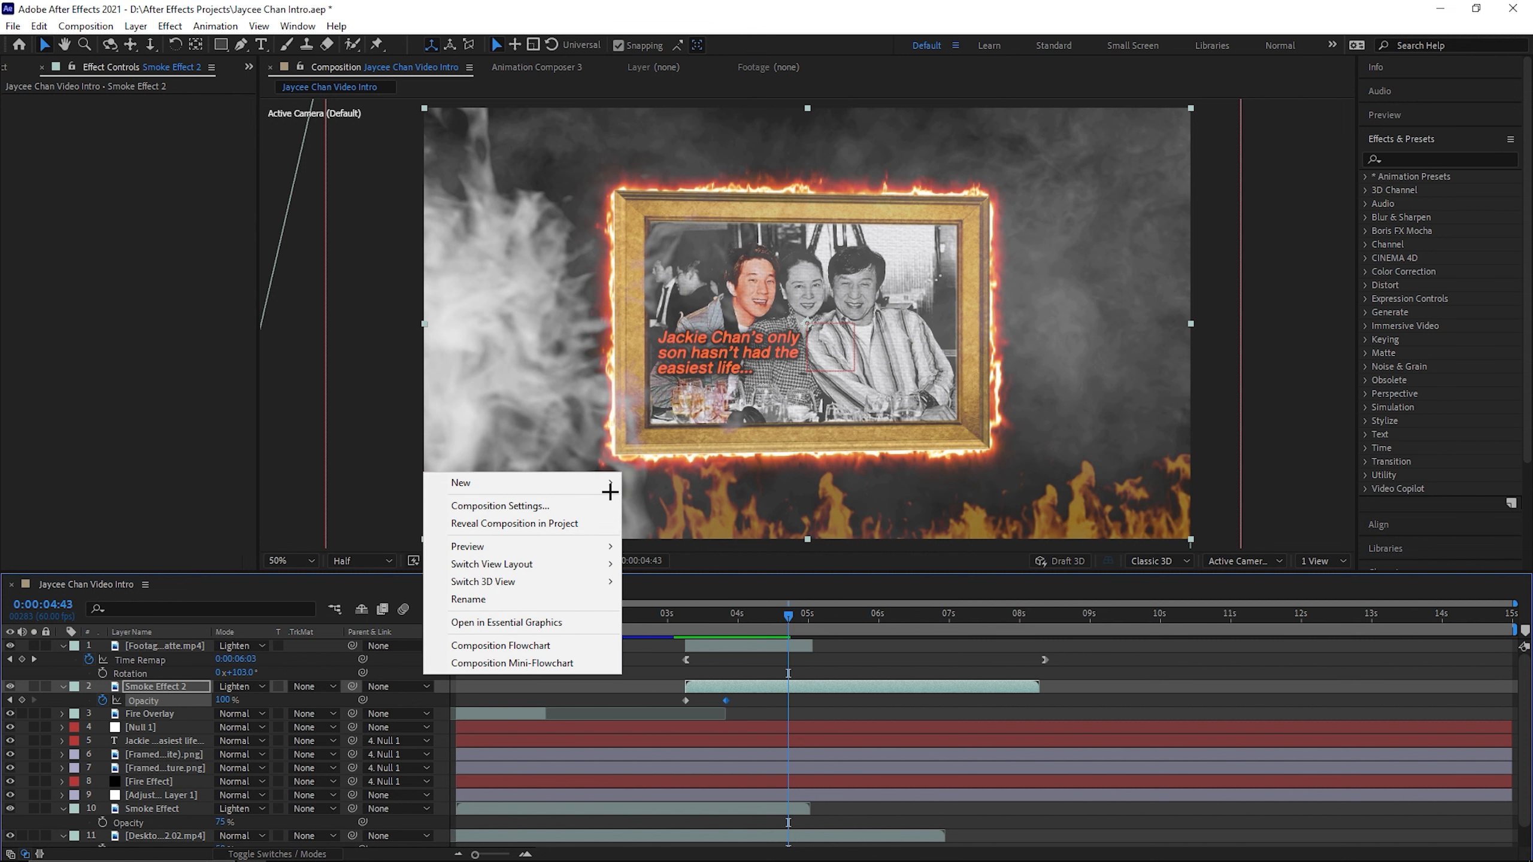
{"action": "mouse_move", "coordinate": [608, 488]}
{"action": "left_click", "coordinate": [649, 523]}
{"action": "left_click", "coordinate": [822, 563]}
{"action": "left_click_drag", "start_coordinate": [175, 687], "coordinate": [184, 711]}
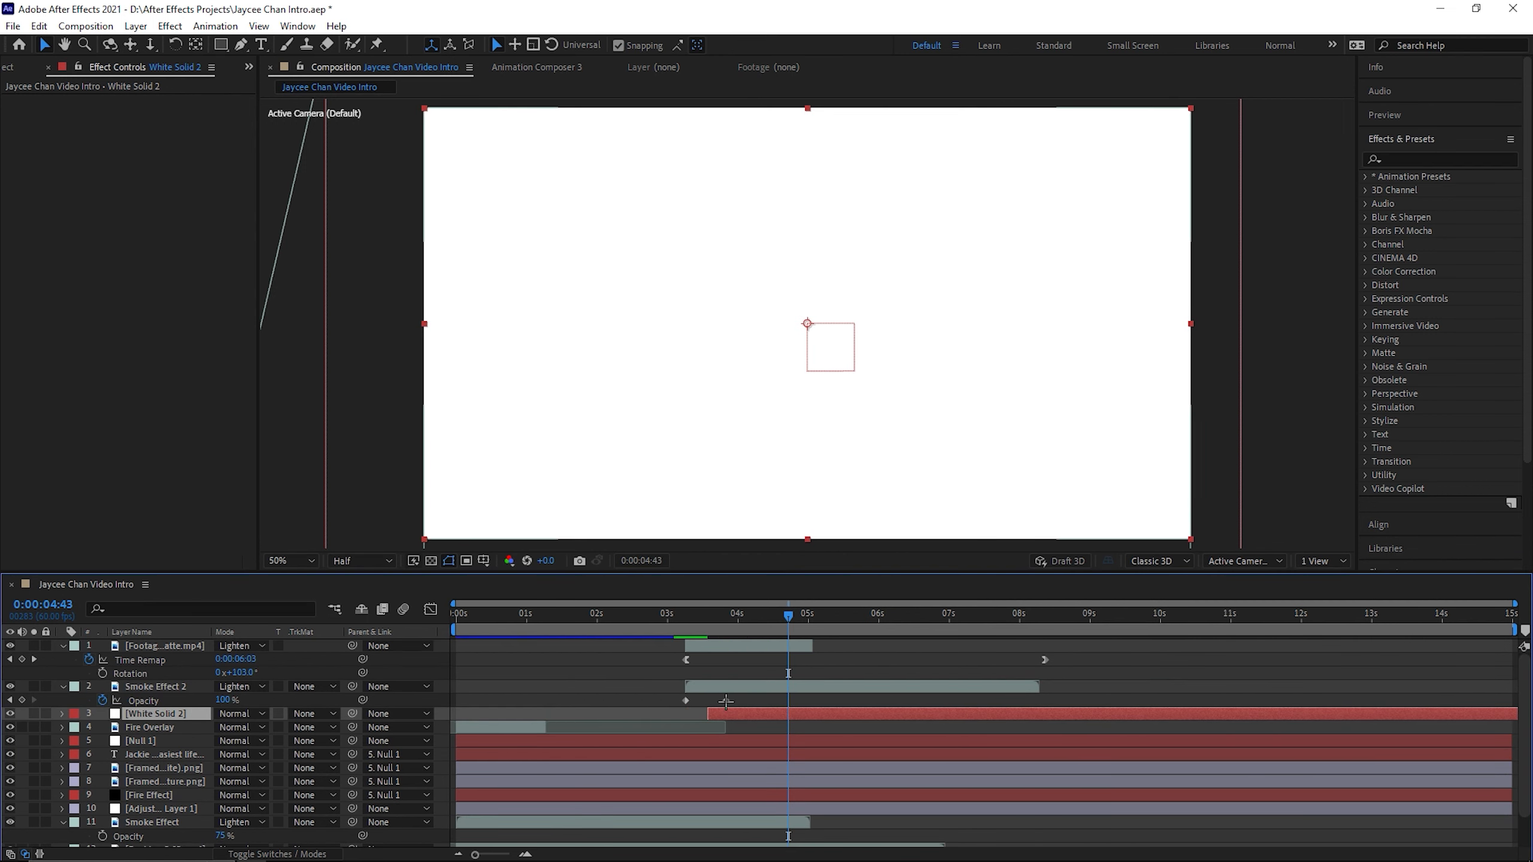
- Keyframe the white solid's Opacity at 0% at 0:00:03:34
{"action": "key", "text": "t"}
{"action": "left_click_drag", "start_coordinate": [705, 616], "coordinate": [709, 617]}
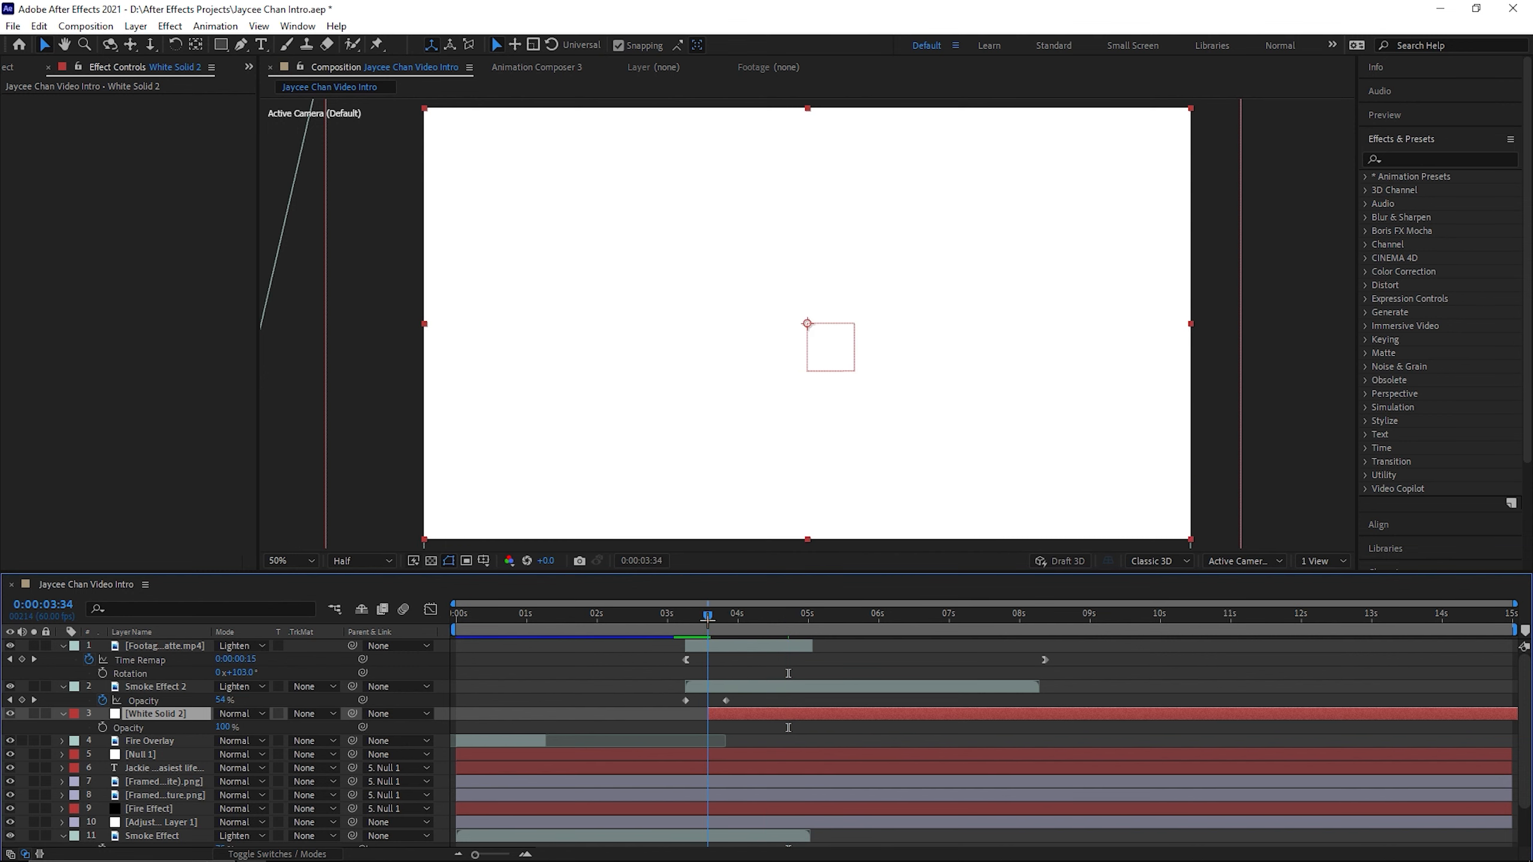
{"action": "left_click_drag", "start_coordinate": [224, 727], "coordinate": [92, 730]}
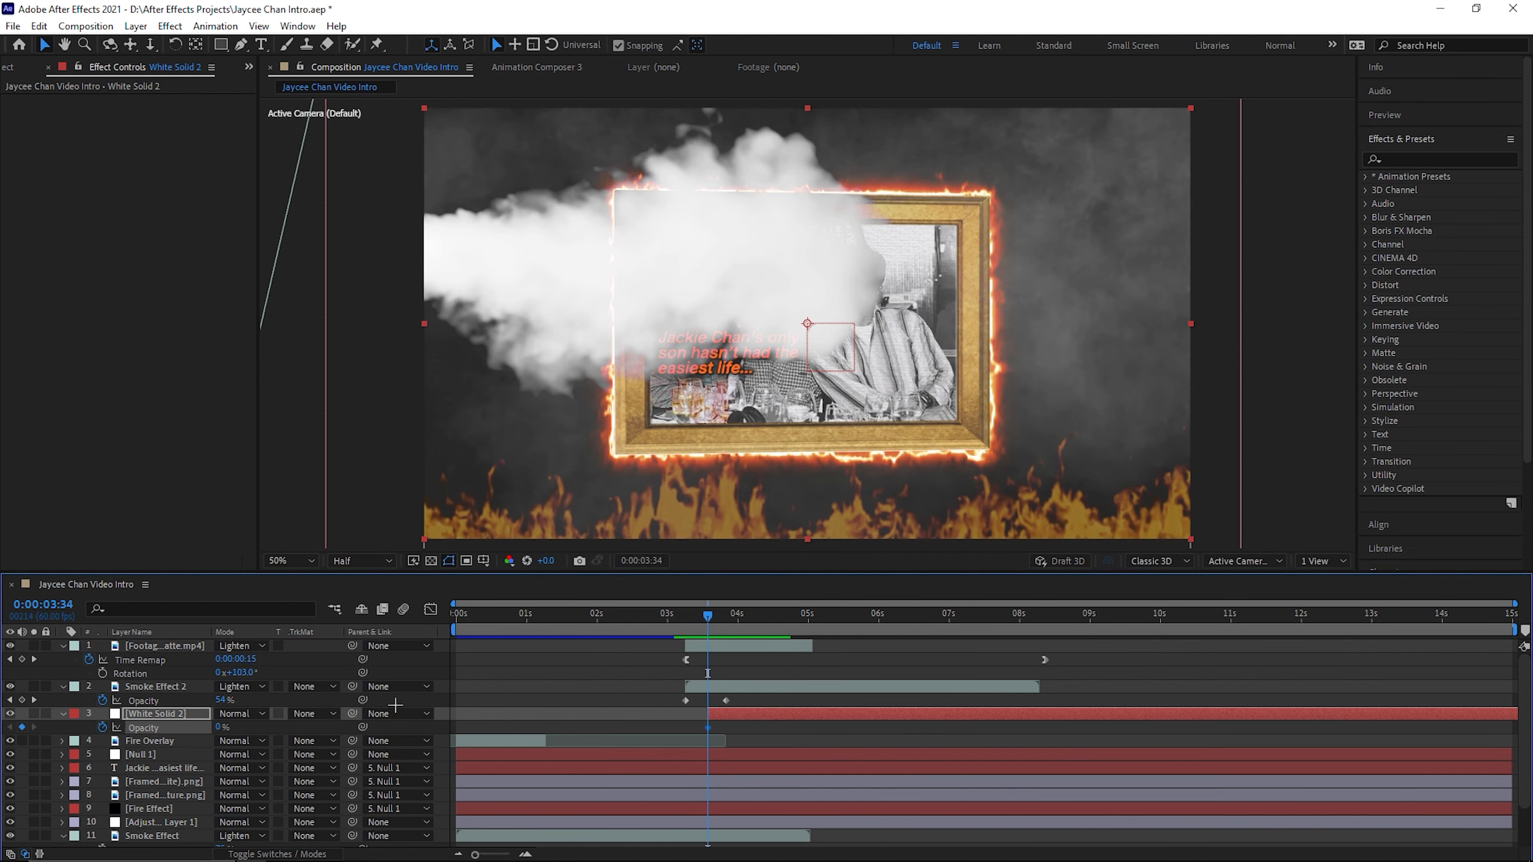
- Keyframe the white solid's Opacity at 100% near the 4-second mark and preview its fade-in from just before the smoke burst
{"action": "left_click", "coordinate": [720, 628]}
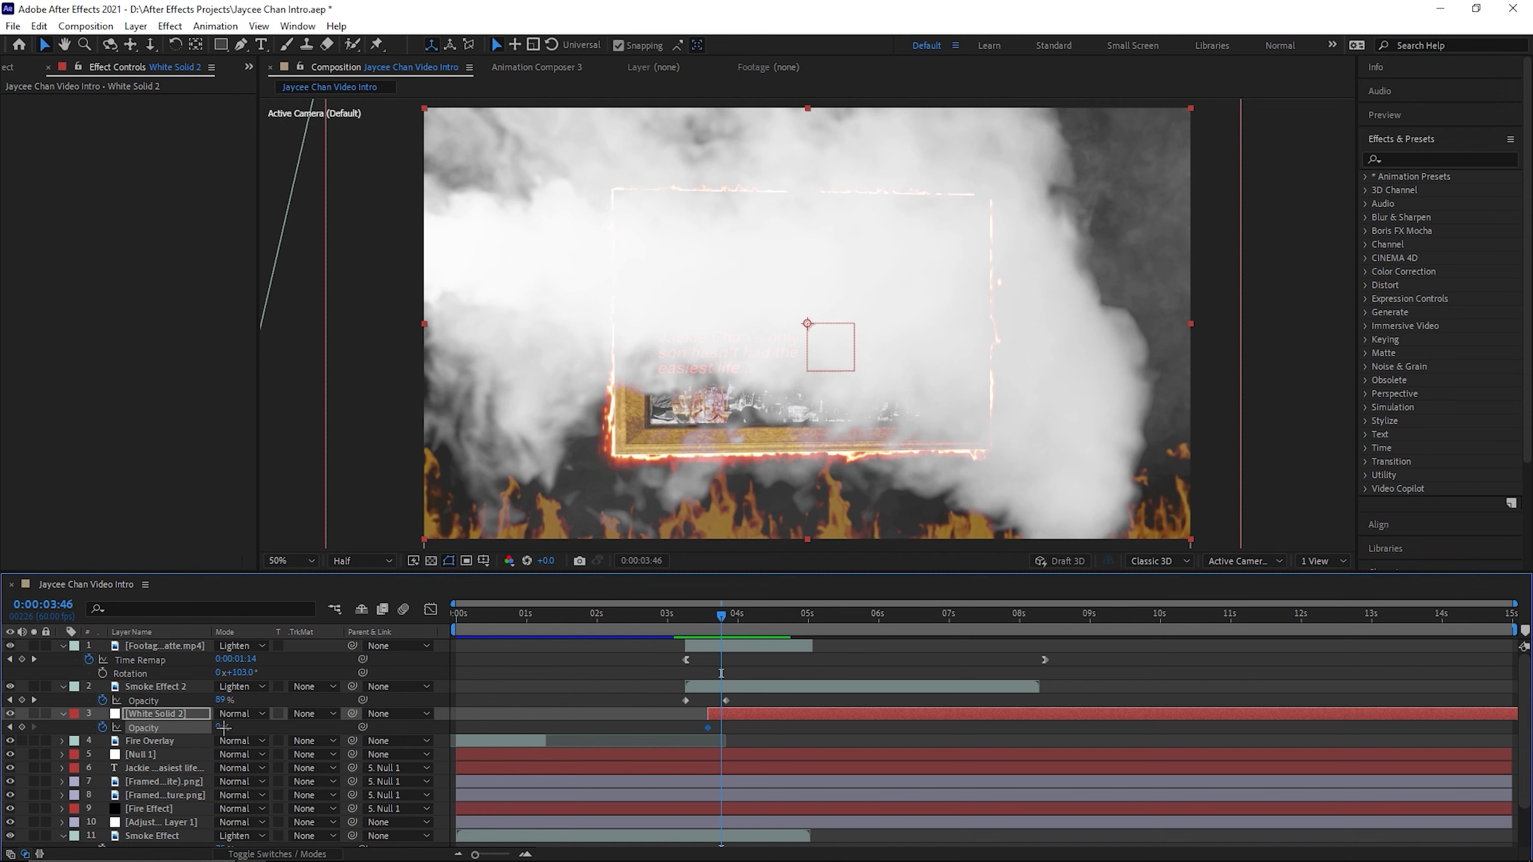
{"action": "left_click_drag", "start_coordinate": [224, 728], "coordinate": [598, 716]}
{"action": "left_click_drag", "start_coordinate": [700, 625], "coordinate": [671, 625]}
{"action": "key", "text": "space"}
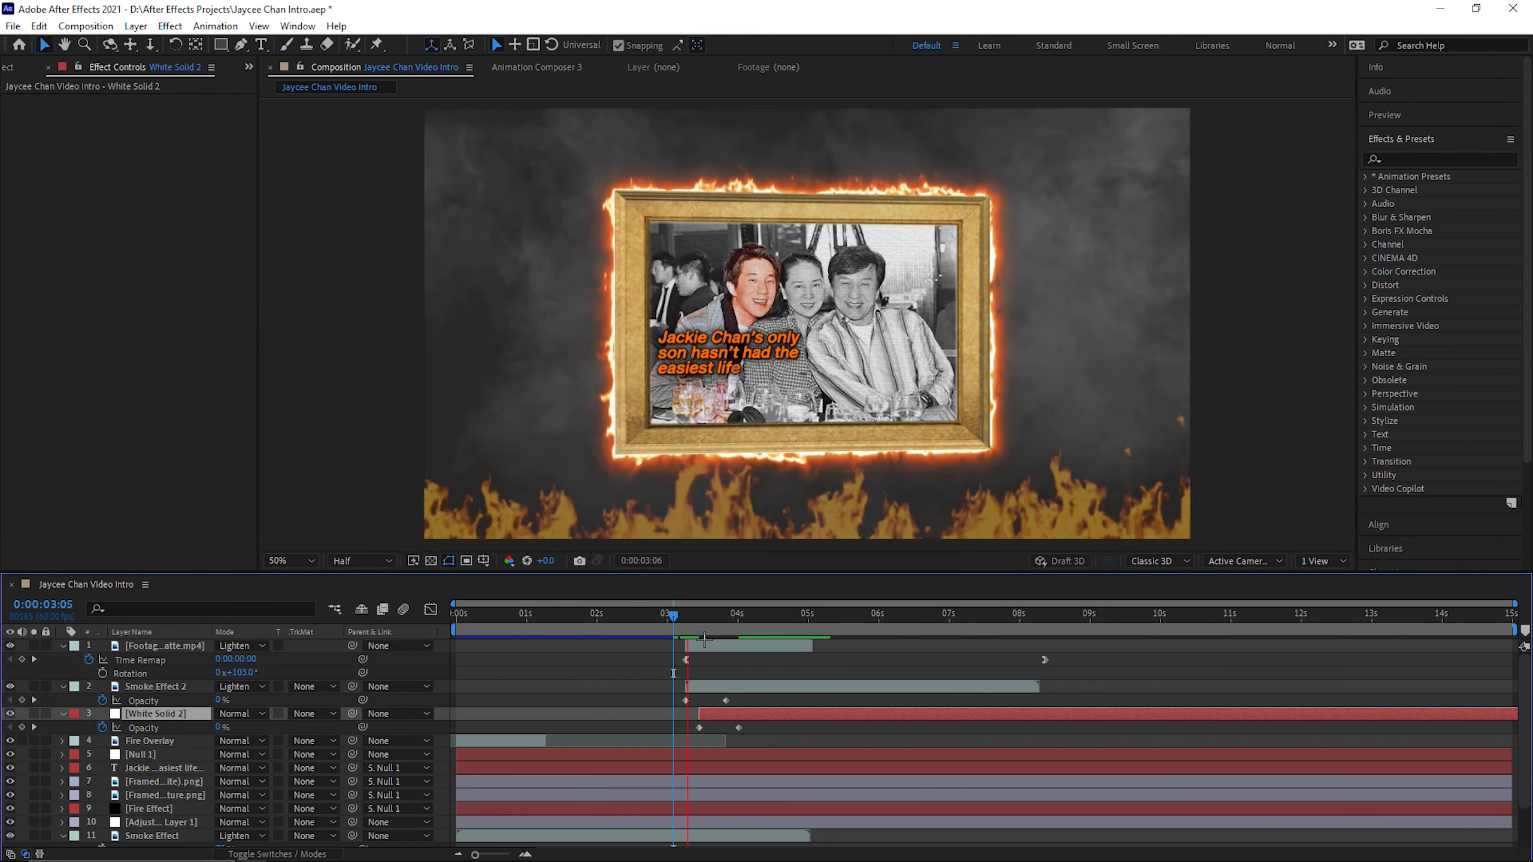
- Find the CC Vignette effect and apply it to the white solid
{"action": "left_click", "coordinate": [1439, 160]}
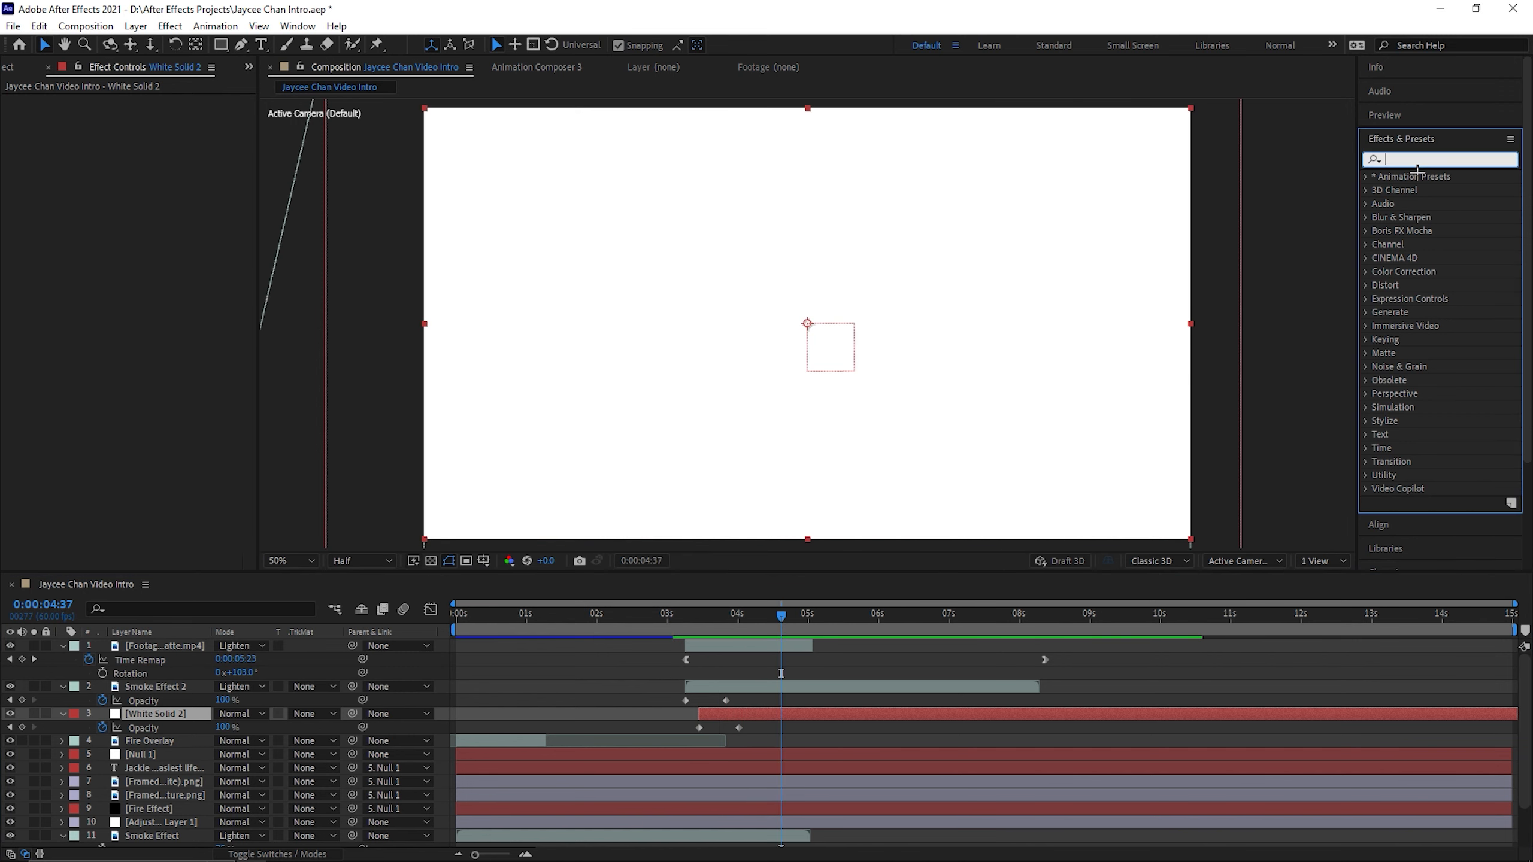
{"action": "type", "text": "vigne"}
{"action": "left_click_drag", "start_coordinate": [1425, 244], "coordinate": [184, 156]}
- Add a 100% Opacity keyframe to Smoke Effect 2 at 0:00:04:59
{"action": "left_click", "coordinate": [155, 700]}
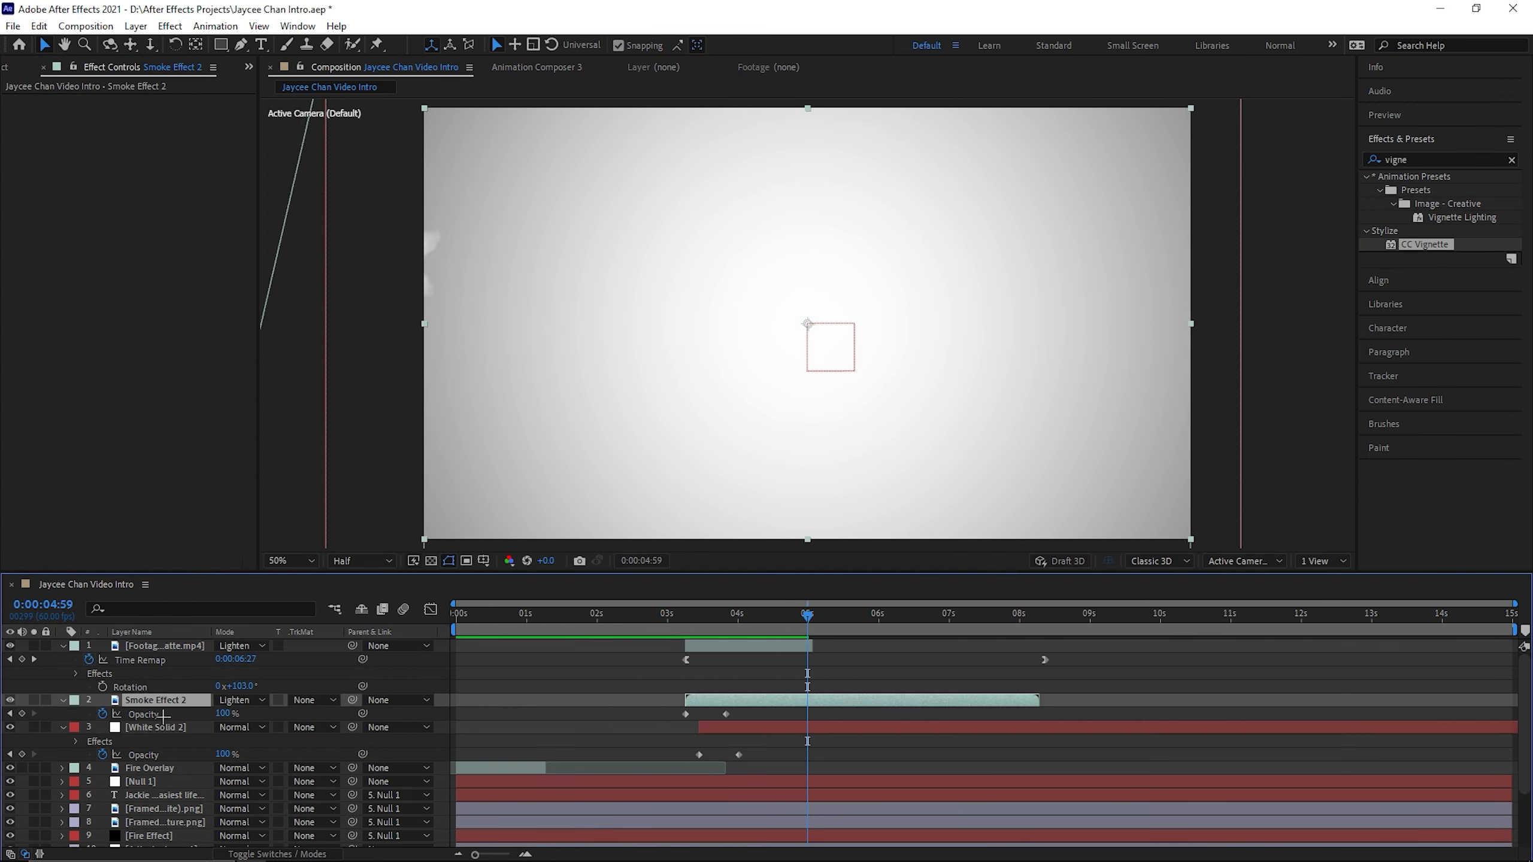
{"action": "left_click", "coordinate": [22, 714]}
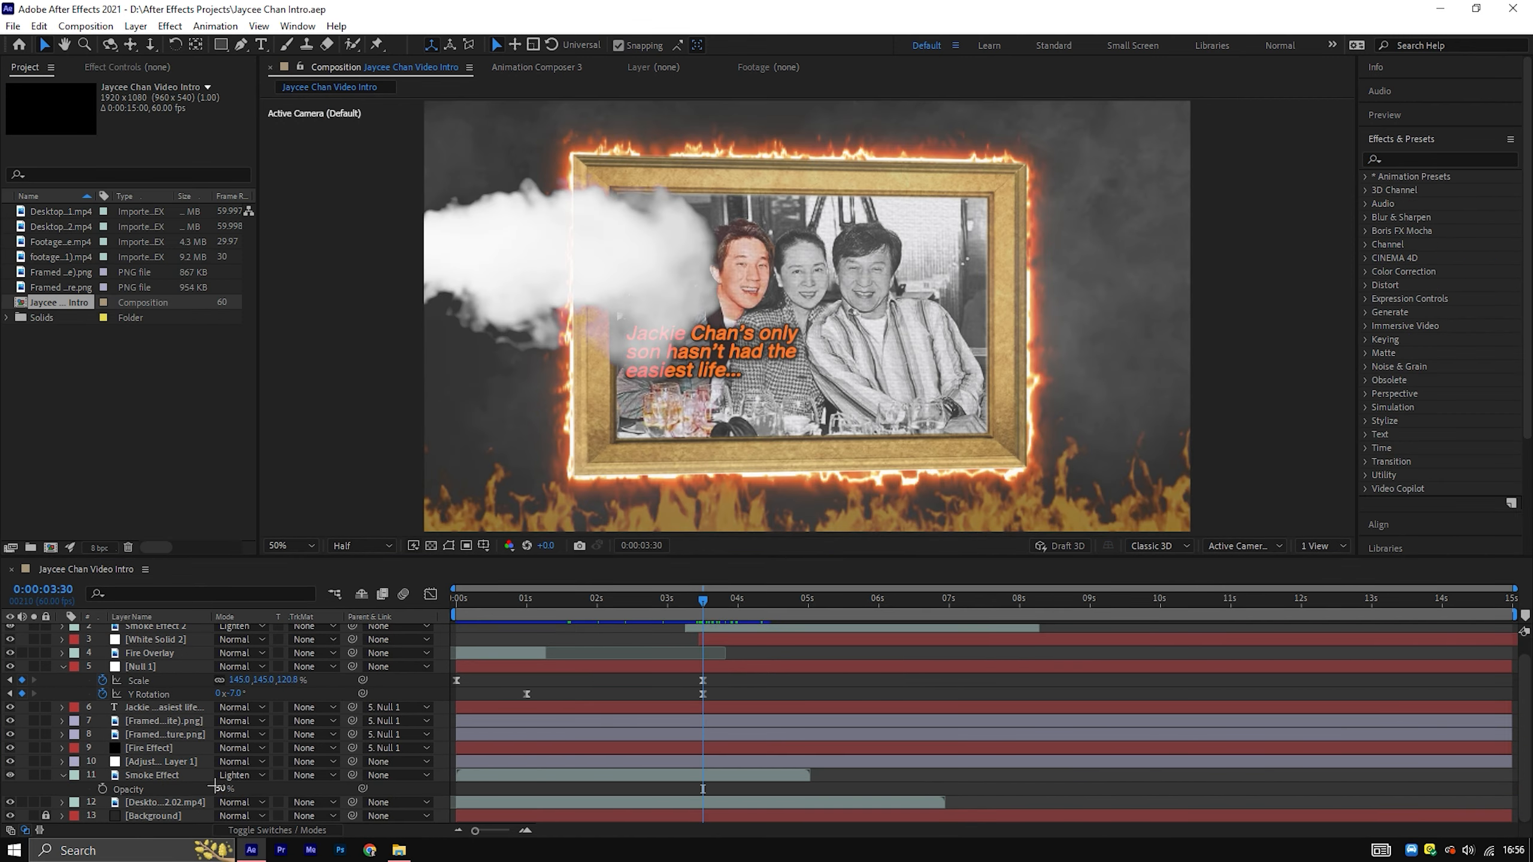
- Preview the whole intro animation from the beginning of the composition
{"action": "key", "text": "Home"}
{"action": "key", "text": "space"}
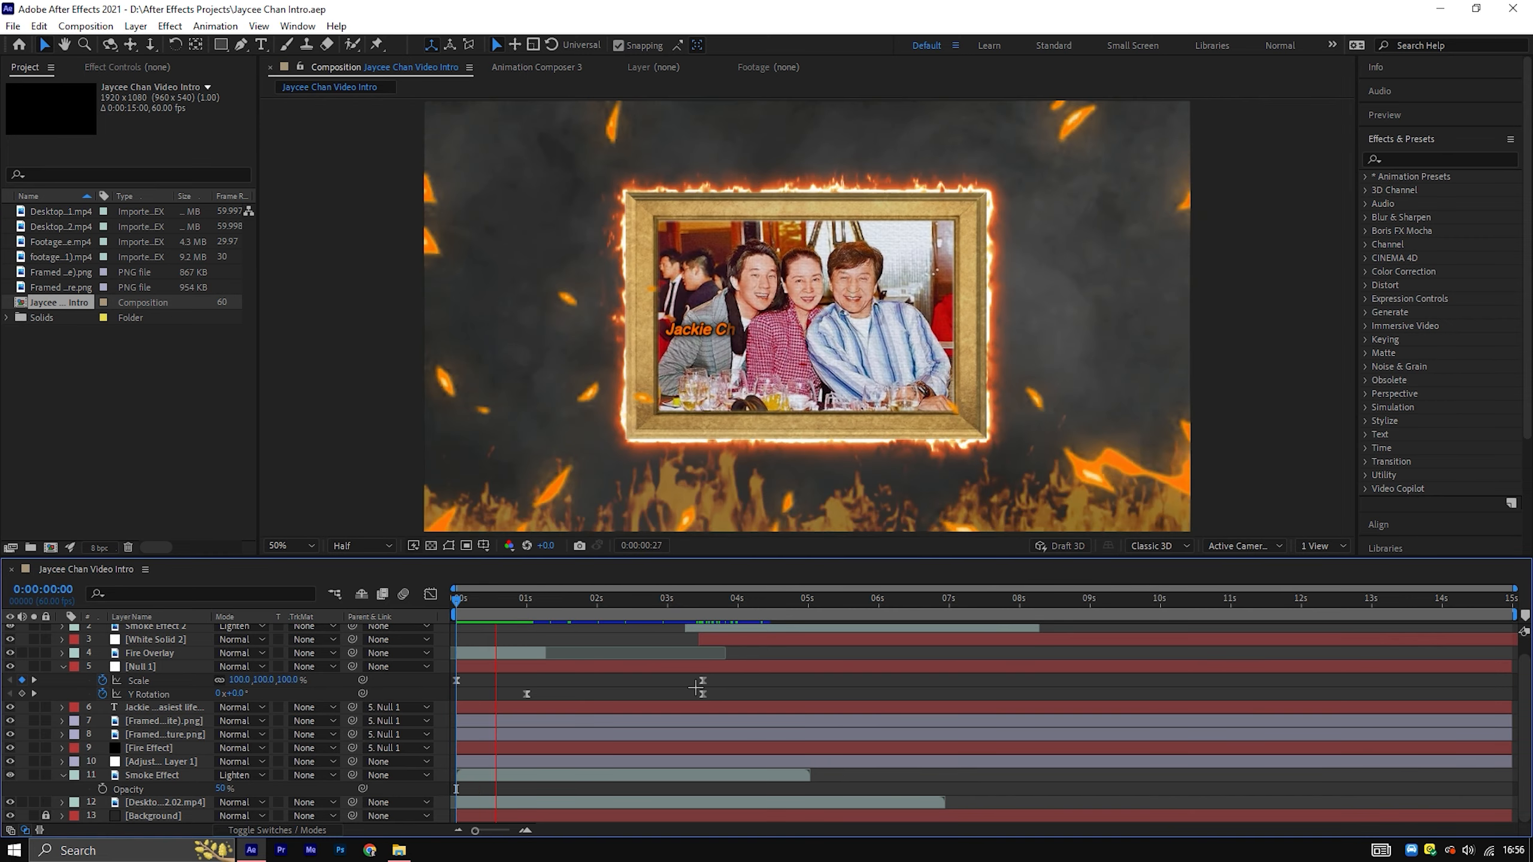